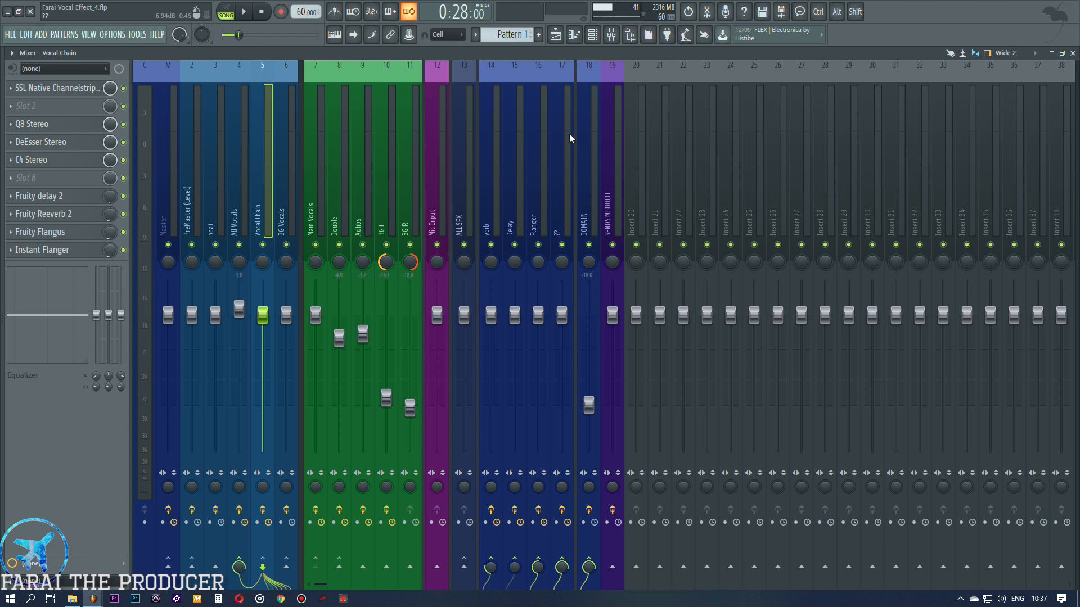
Examine the Q8 Stereo, DeEsser Stereo and C4 Stereo effects on the Vocal Chain mixer track.
click(555, 35)
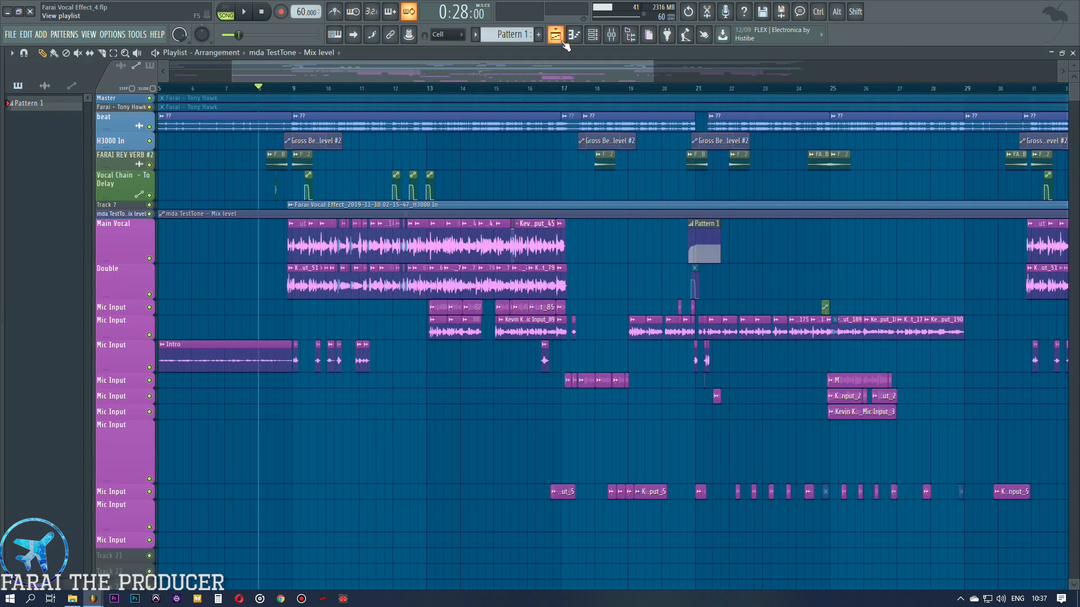
click(619, 37)
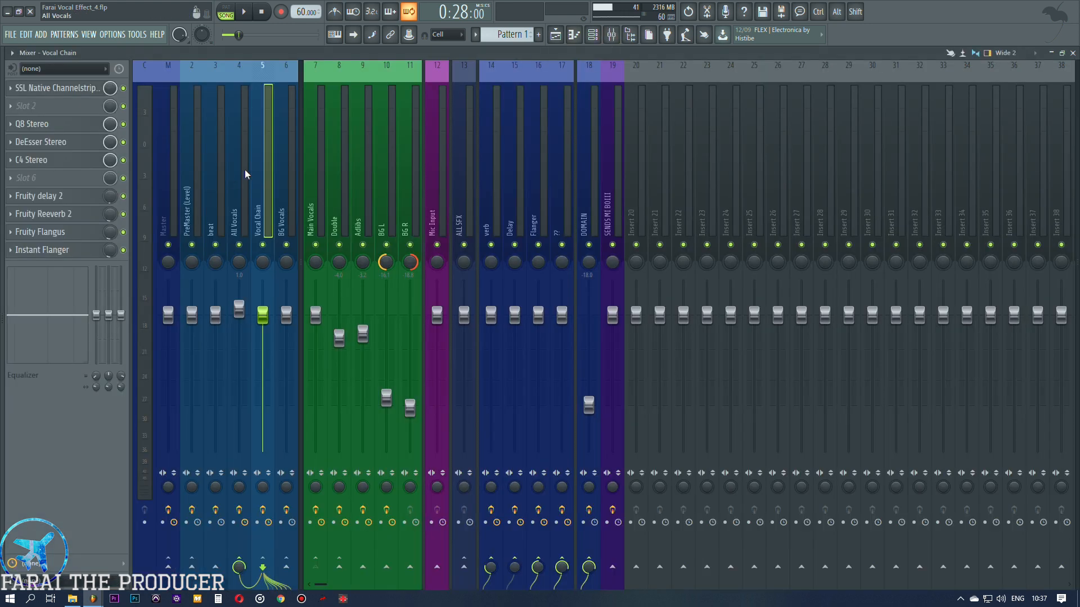
click(50, 131)
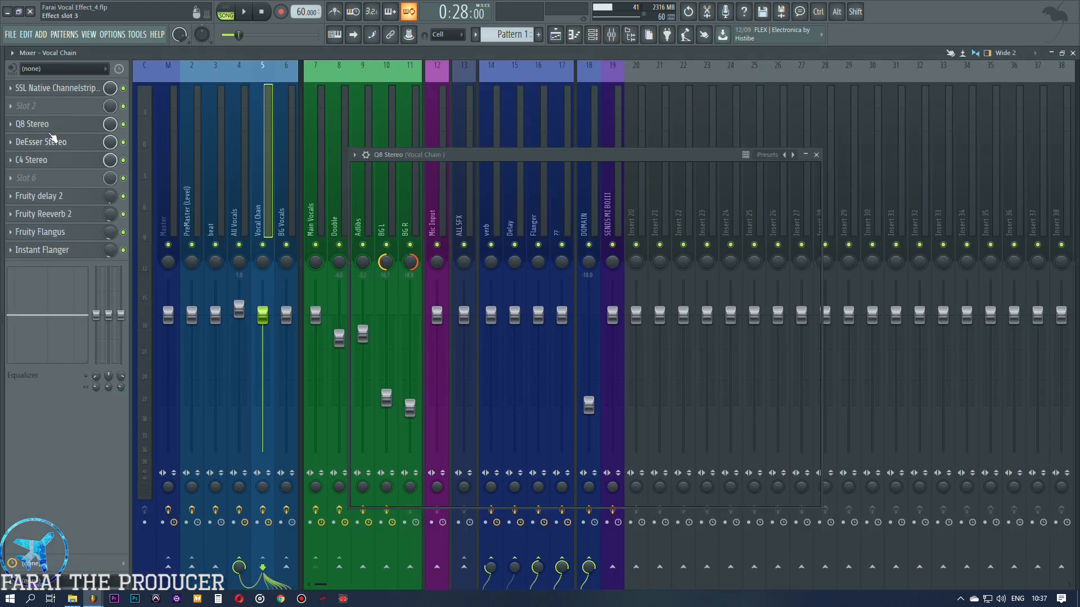
click(50, 132)
click(56, 143)
click(56, 144)
click(67, 164)
click(67, 163)
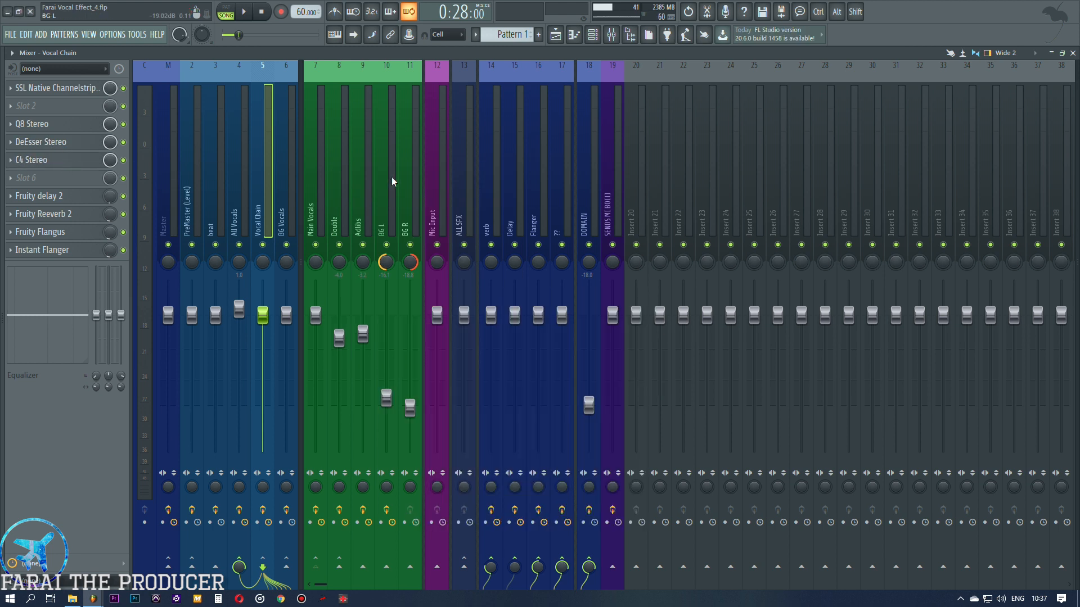
Review the effect slots of the SENDS MI BOIII, Flanger, Delay and verb mixer tracks.
click(607, 203)
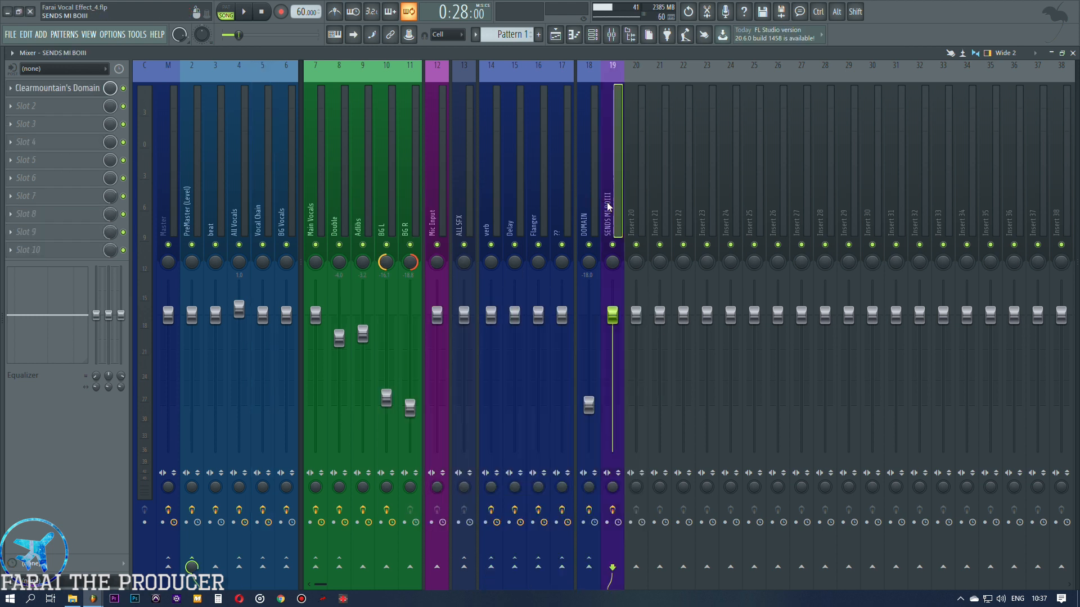
click(540, 196)
click(520, 194)
click(488, 192)
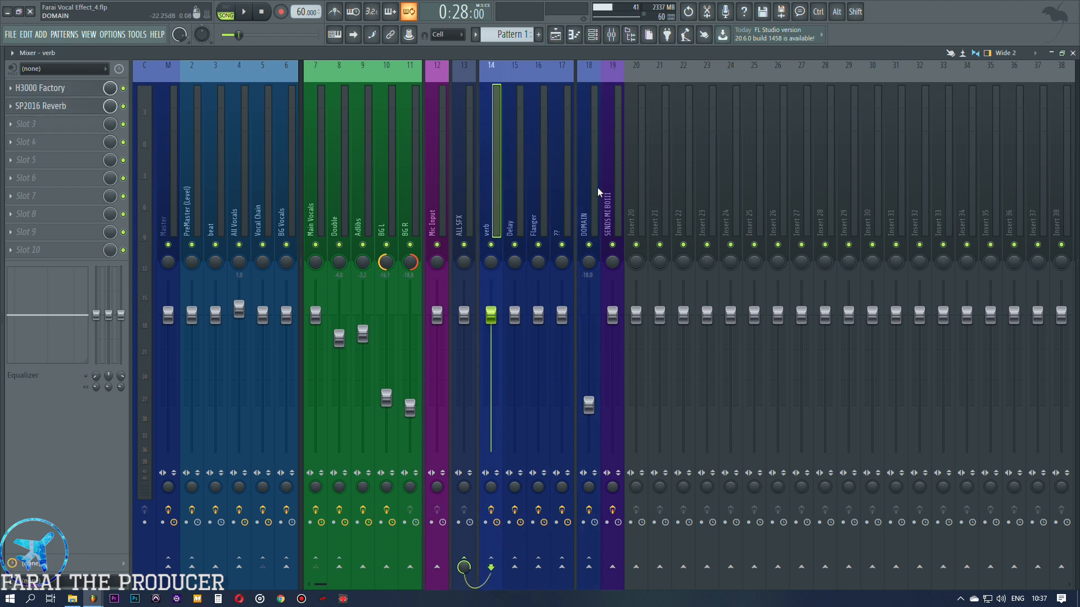
Play the arrangement in the playlist from just after bar 8.
click(555, 35)
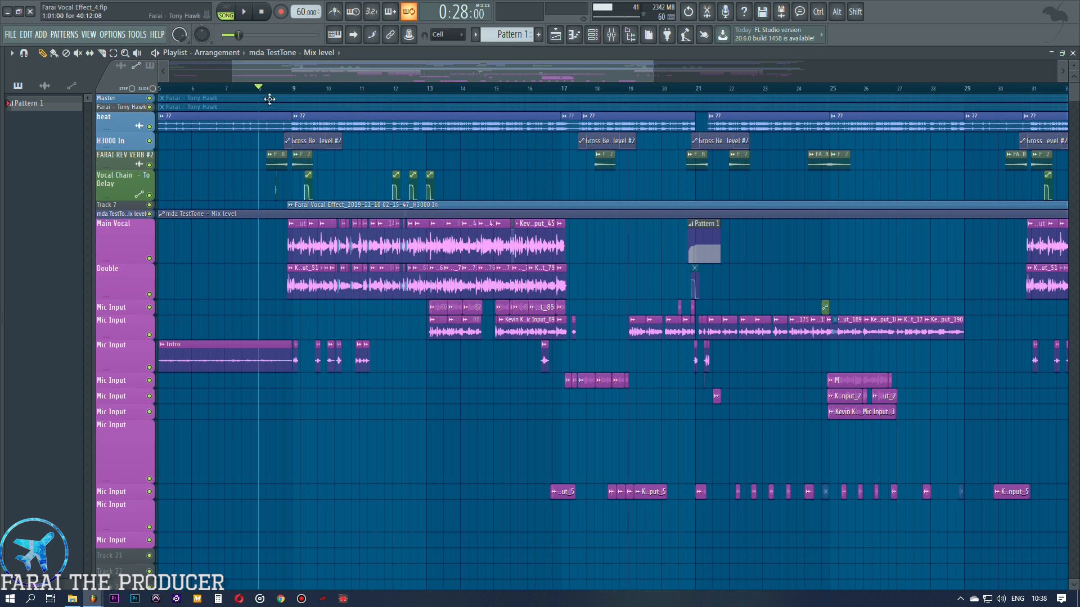
scroll(277, 94, up, 1)
scroll(277, 95, up, 2)
mouse_move(129, 201)
mouse_down()
mouse_move(129, 257)
mouse_move(129, 206)
mouse_up()
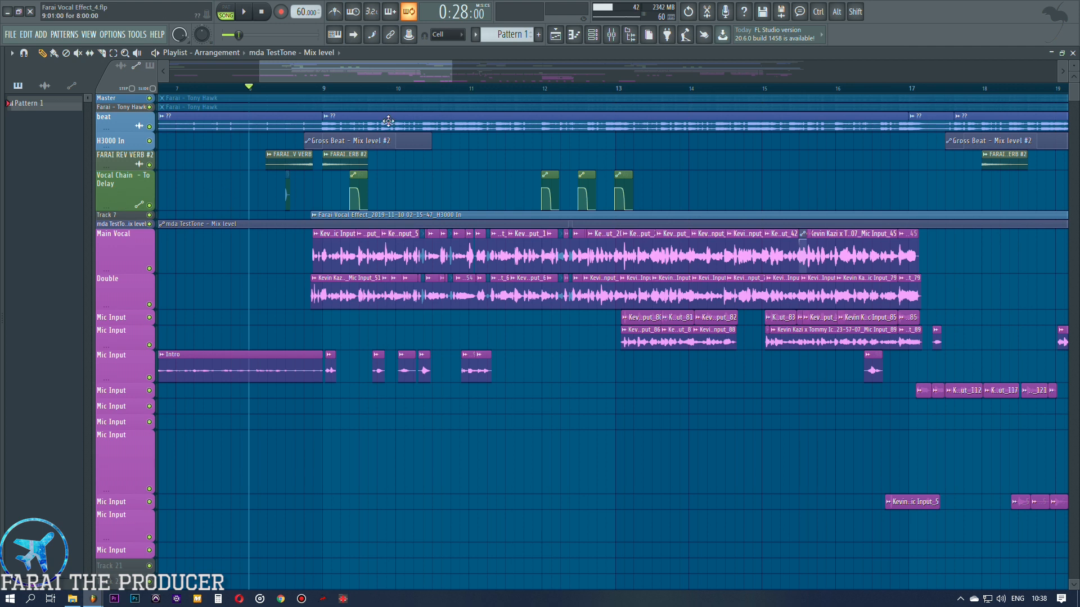
click(269, 88)
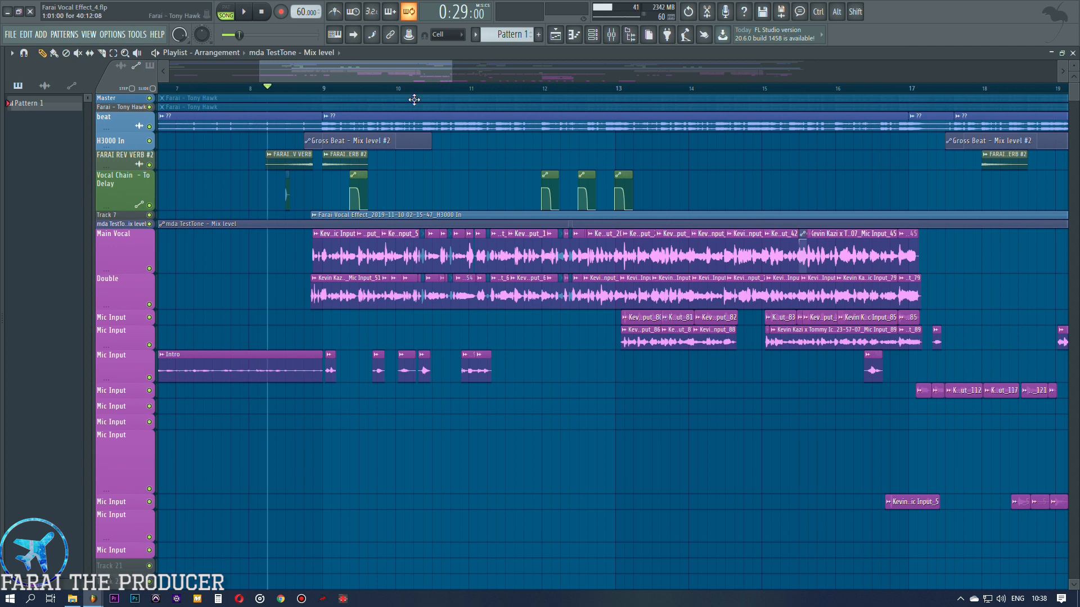
key(space)
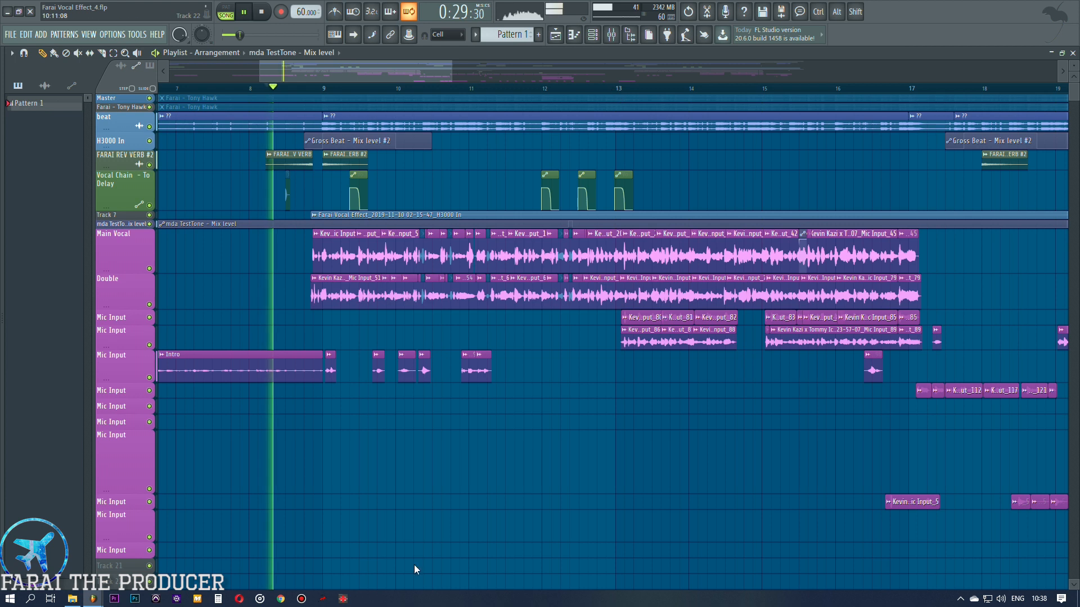
Check the Vocal Chain, verb and Delay mixer tracks during playback and view the Delay track's H-Delay Stereo settings.
click(616, 36)
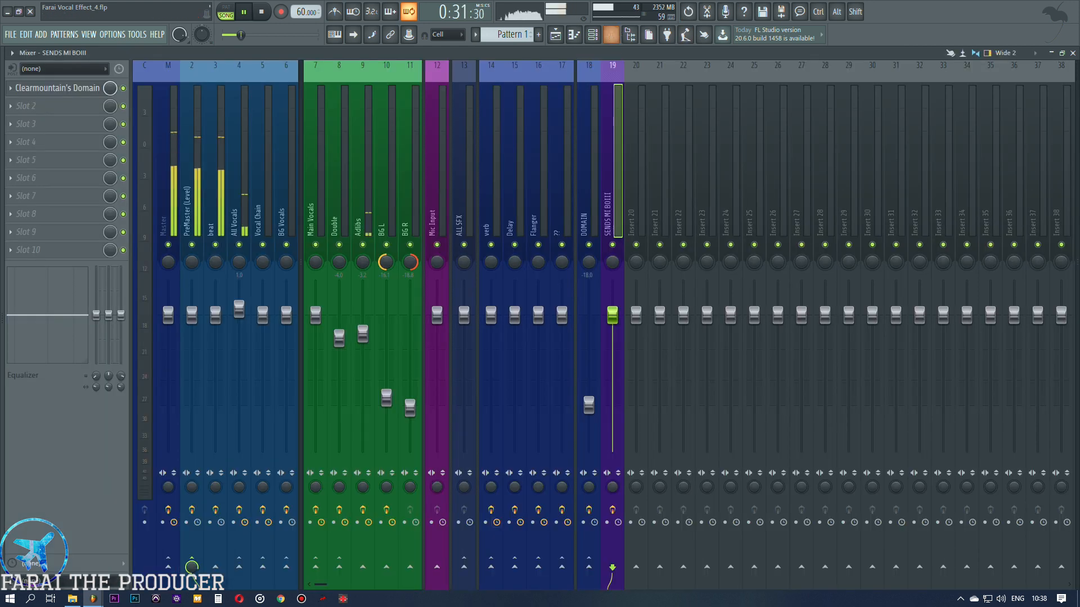
click(268, 99)
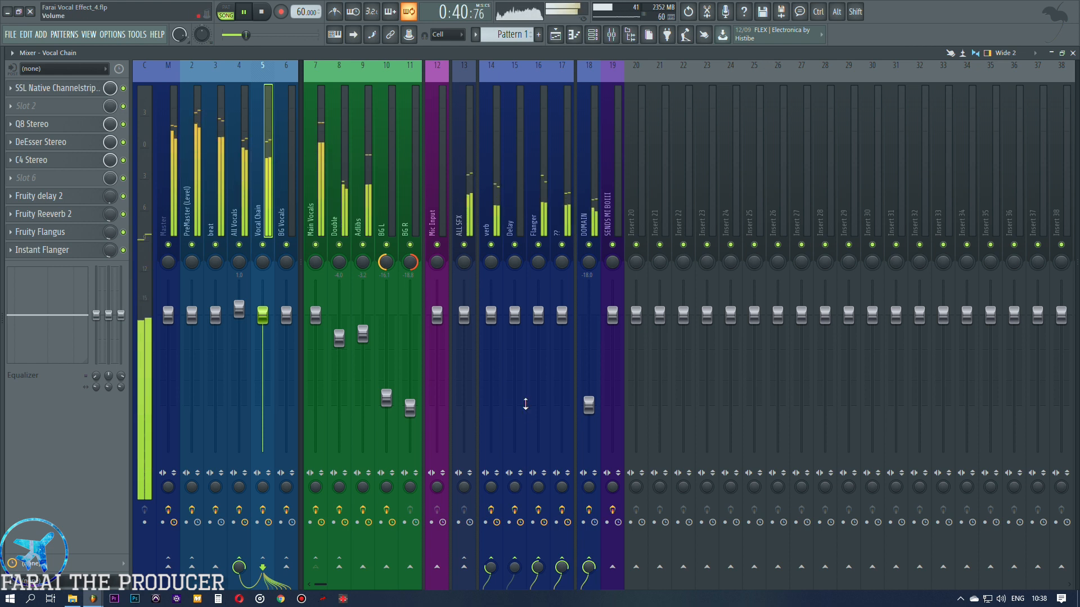
click(498, 202)
click(511, 198)
click(501, 191)
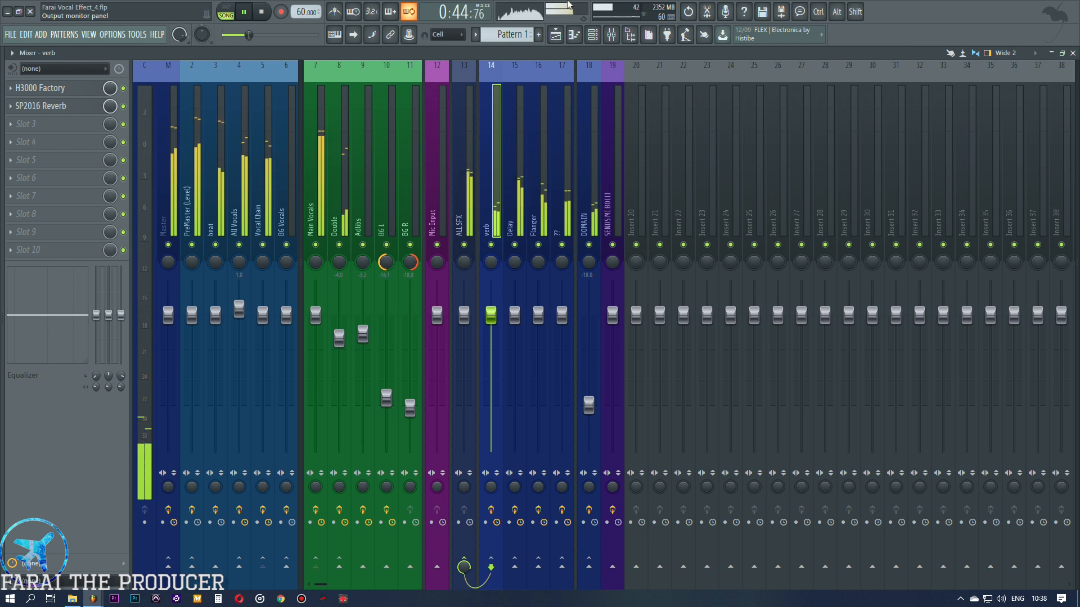
click(505, 153)
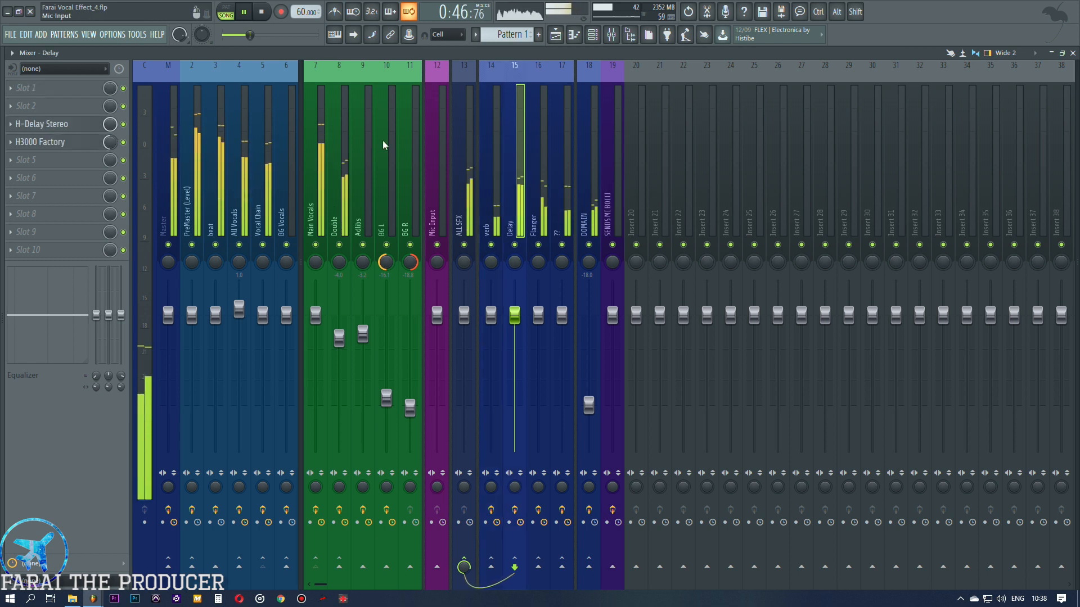
click(45, 124)
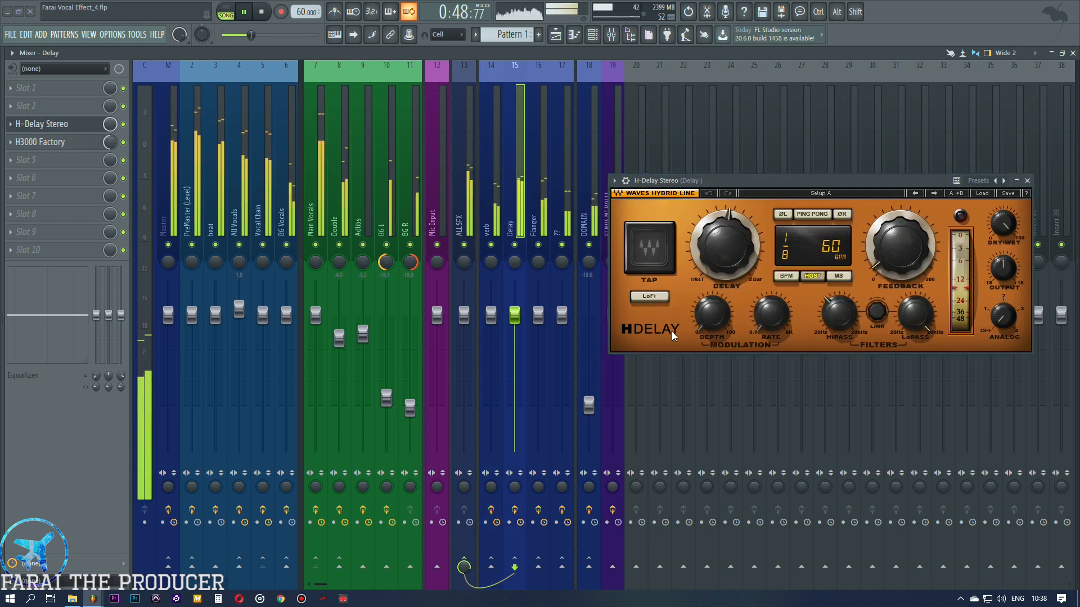
click(100, 124)
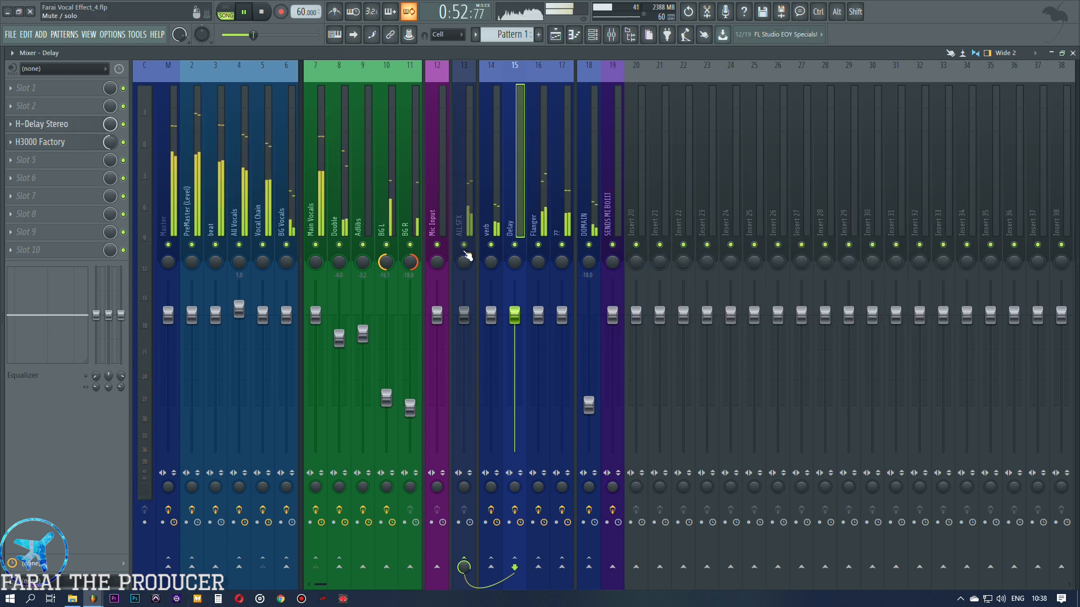
Try a higher volume on the ALL SFX mixer track and reset its fader to default.
drag(464, 313, 465, 286)
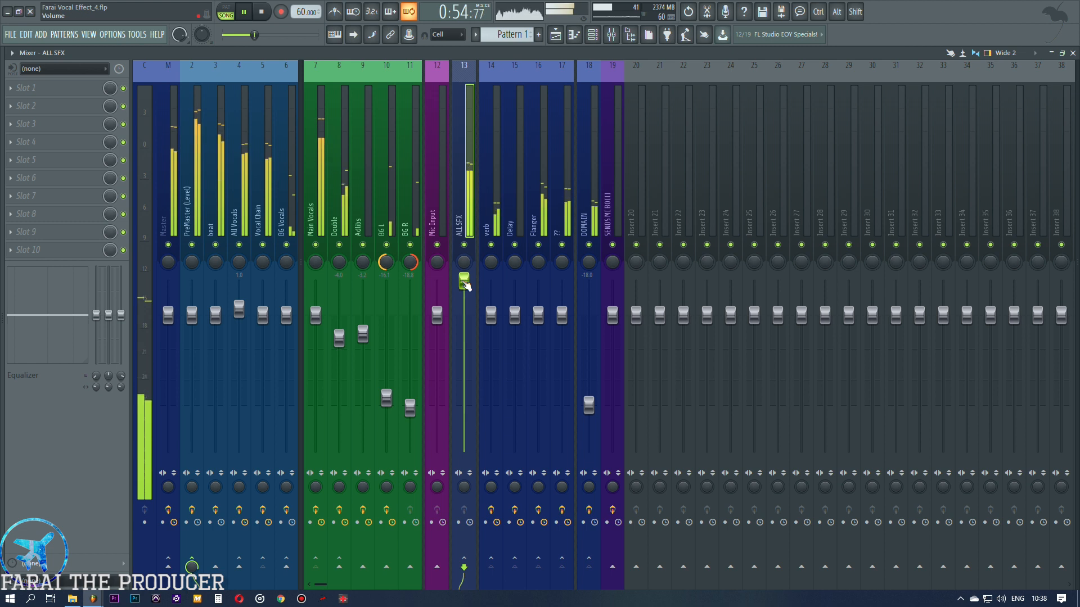
alt+click(465, 284)
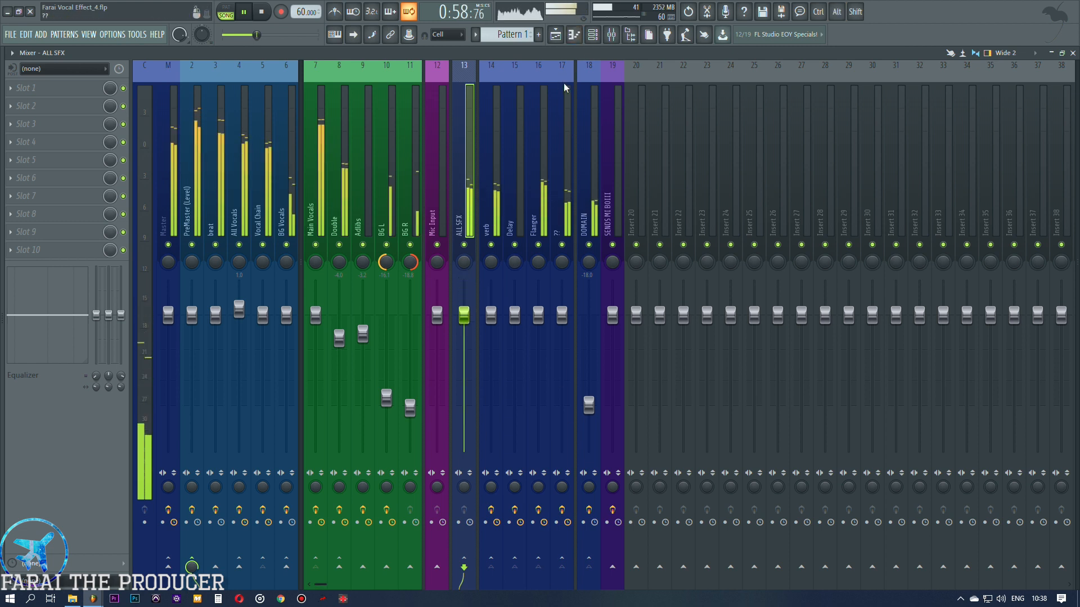
Follow the playback in the playlist past bar 17, stop it and return to the section around bar 8.
key(F5)
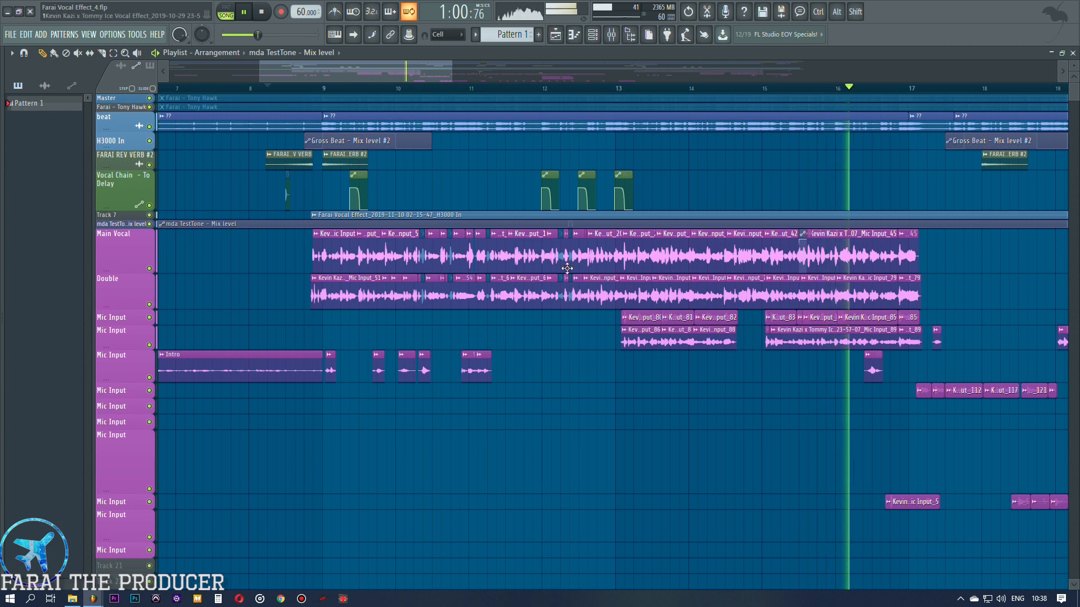
drag(428, 76, 481, 72)
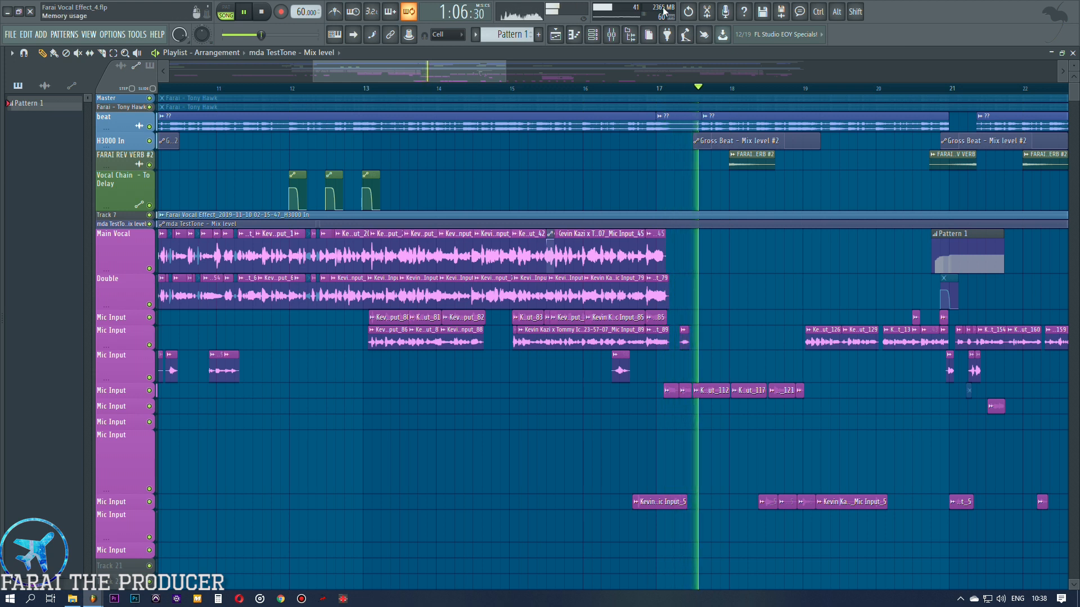
key(space)
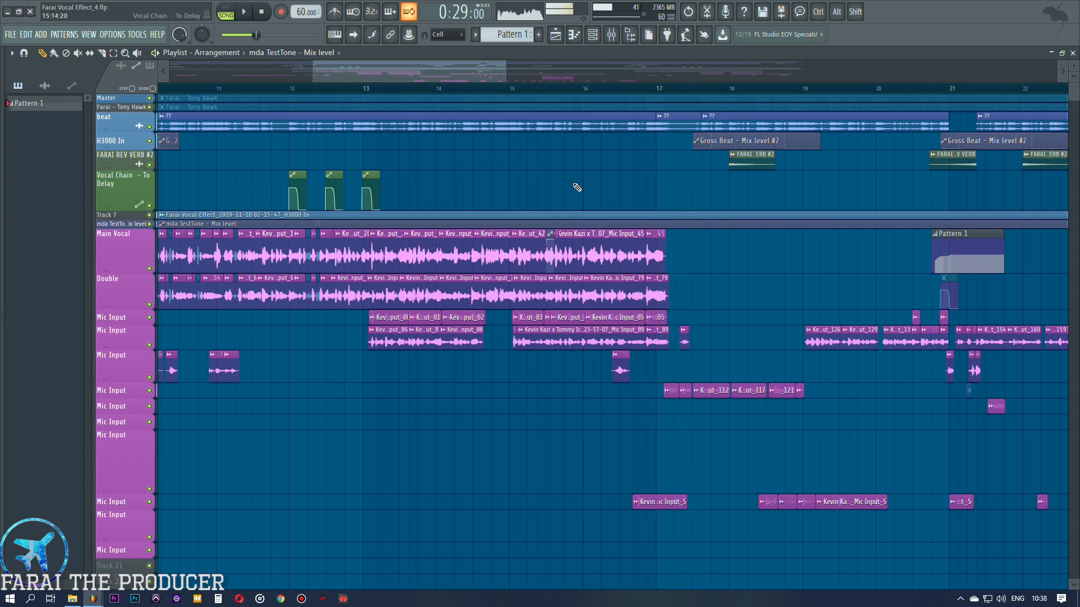
drag(447, 70, 359, 69)
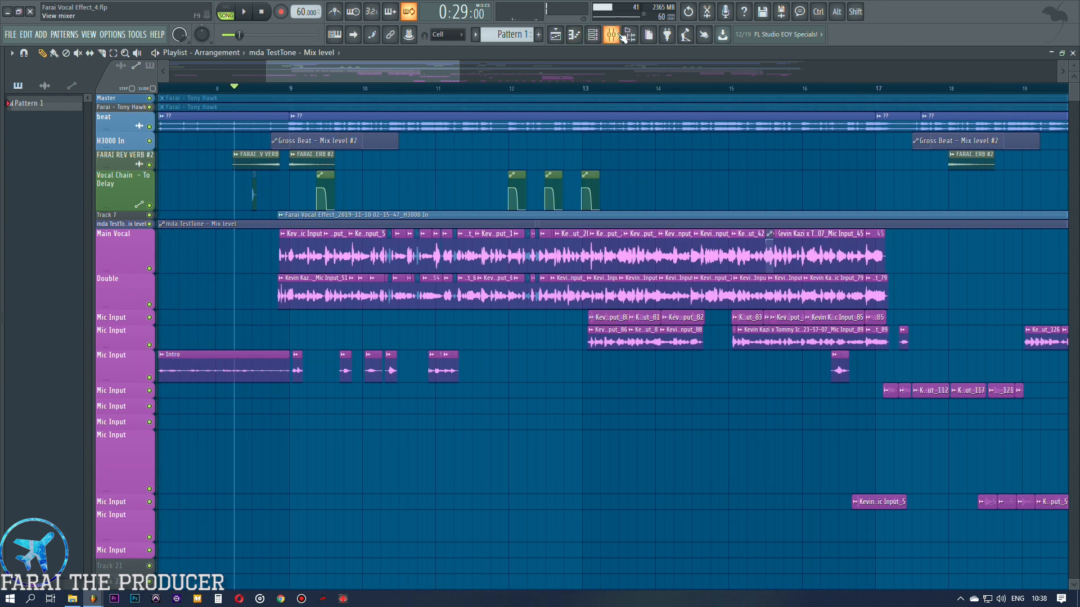
Compare the effect slots of the Vocal Chain and Main Vocals mixer tracks.
click(612, 35)
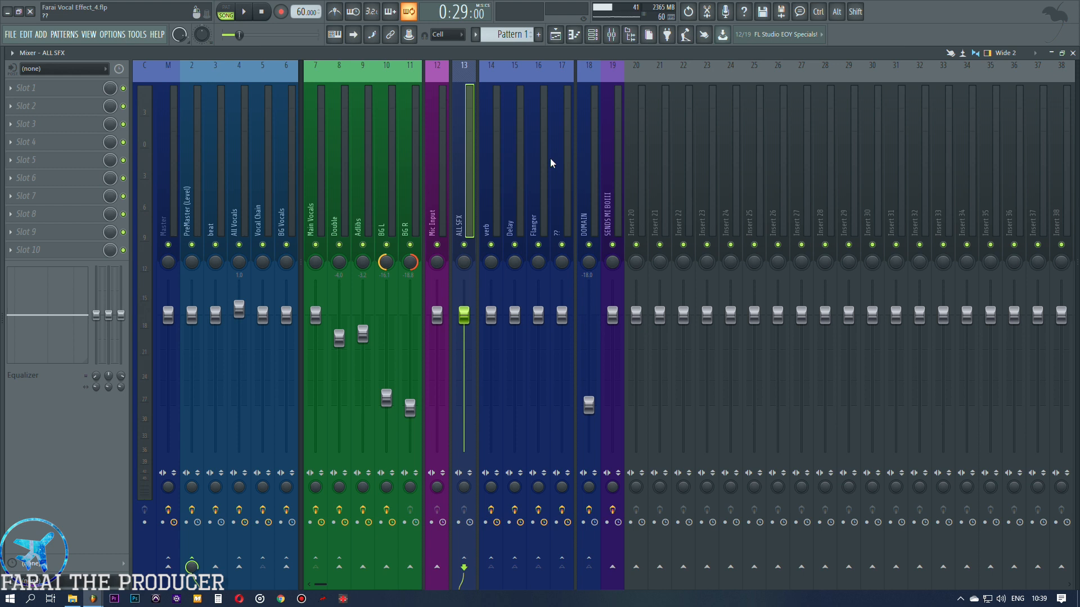
click(263, 173)
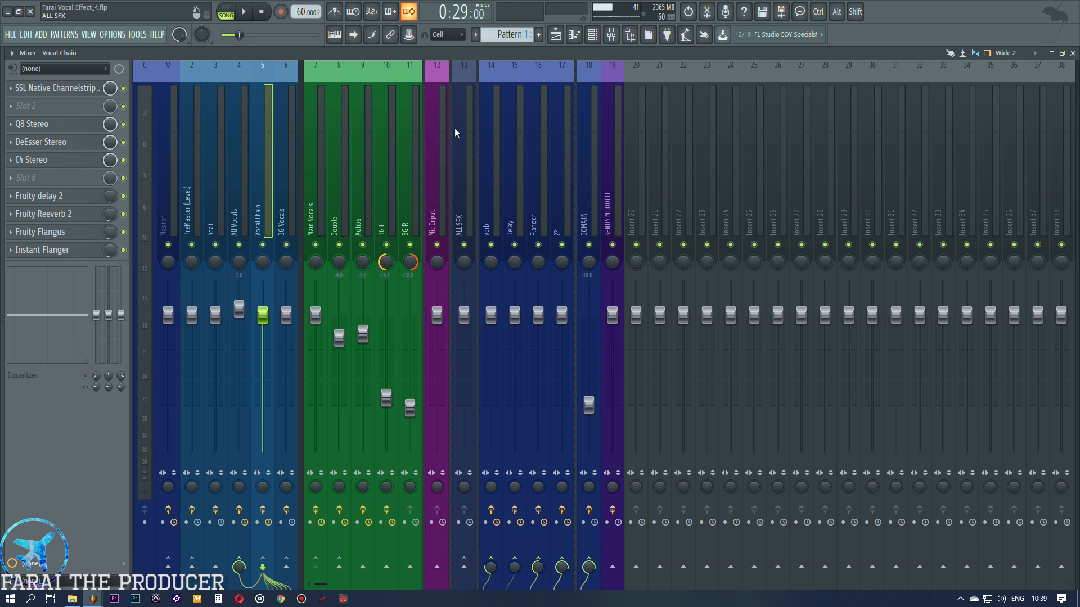
click(326, 186)
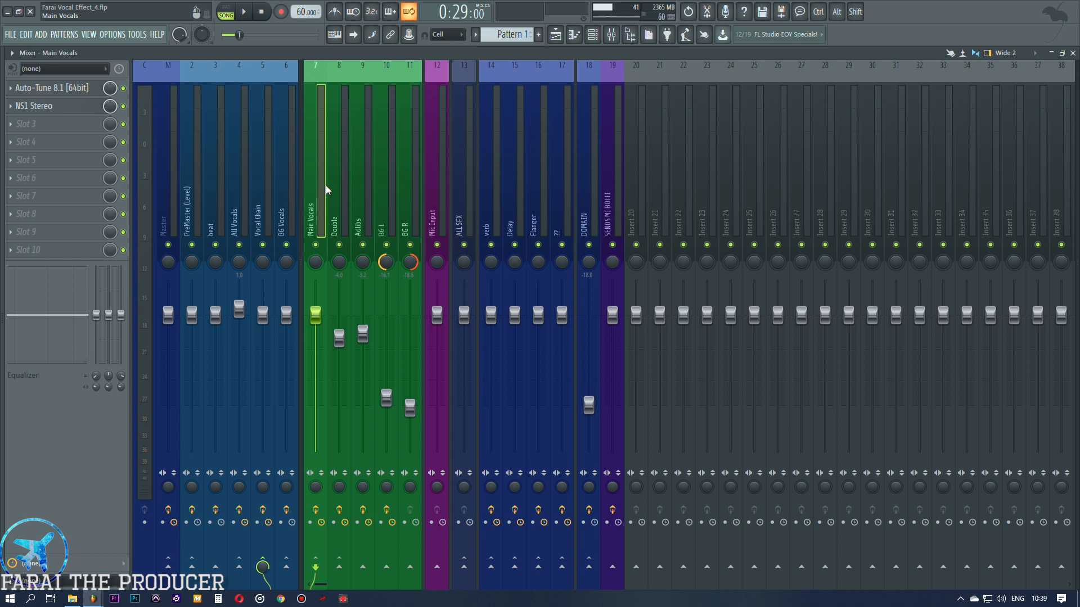
click(261, 194)
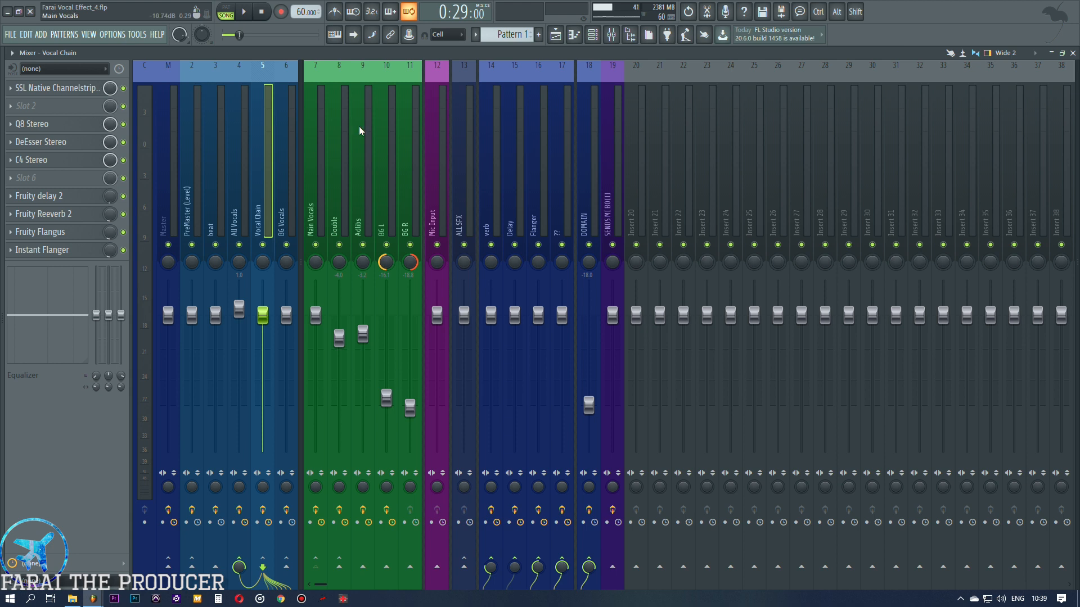
Mute the Vocal Chain mixer track and listen to the song from bar 9 without it.
click(263, 245)
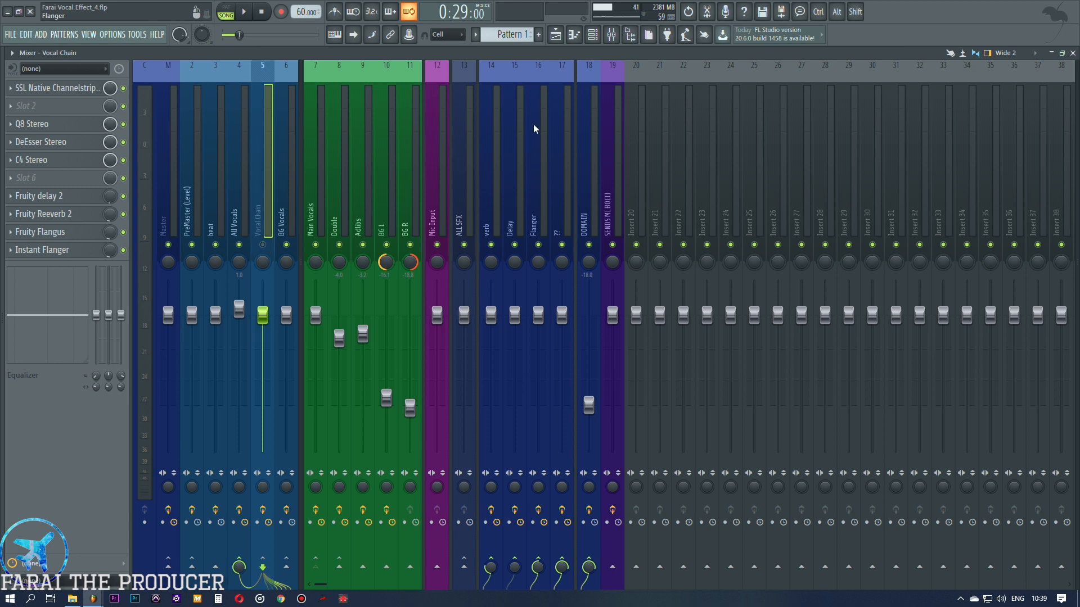
key(space)
click(559, 36)
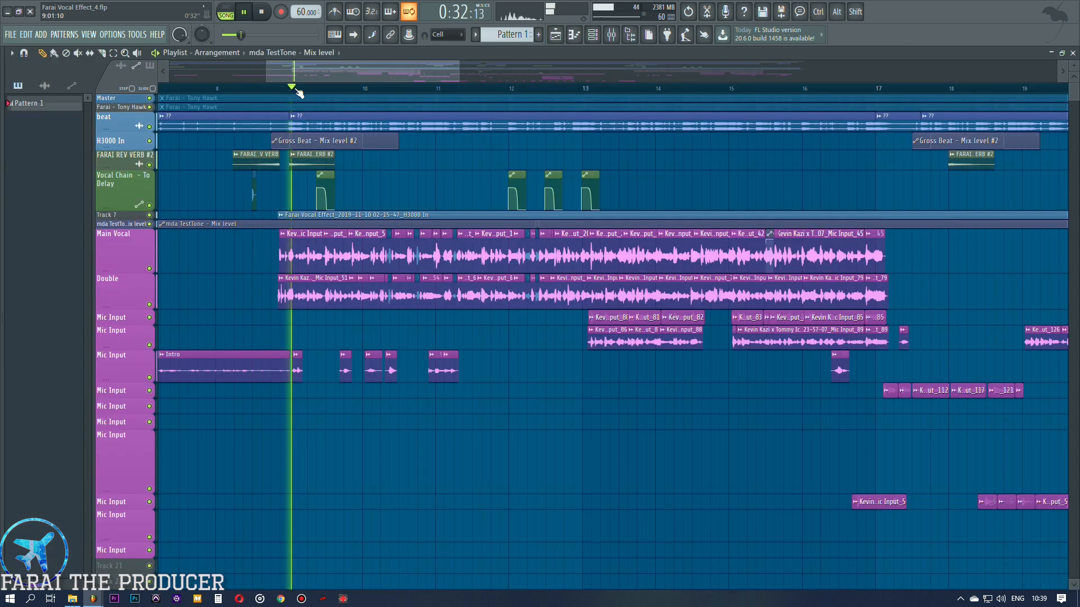
click(628, 36)
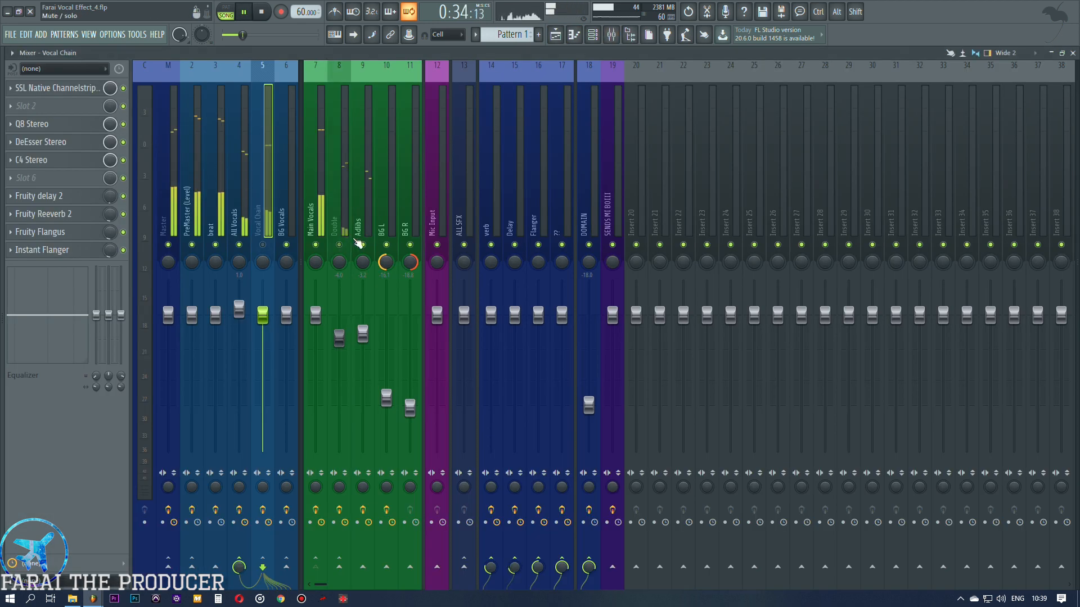
key(space)
Check the Double track's effects, reselect the Vocal Chain track and leave it unmuted.
click(336, 183)
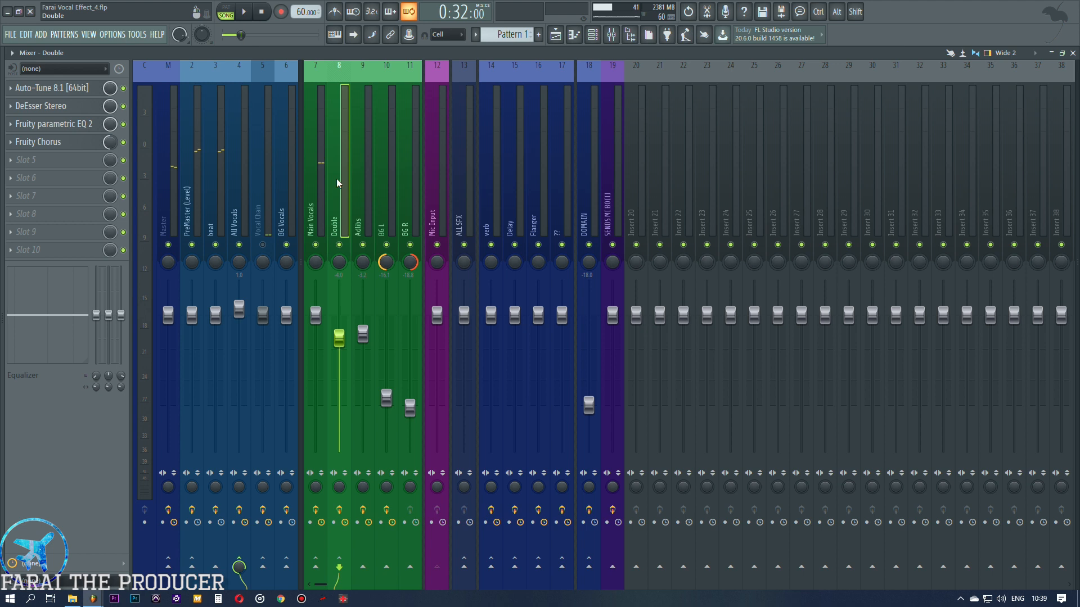
click(272, 163)
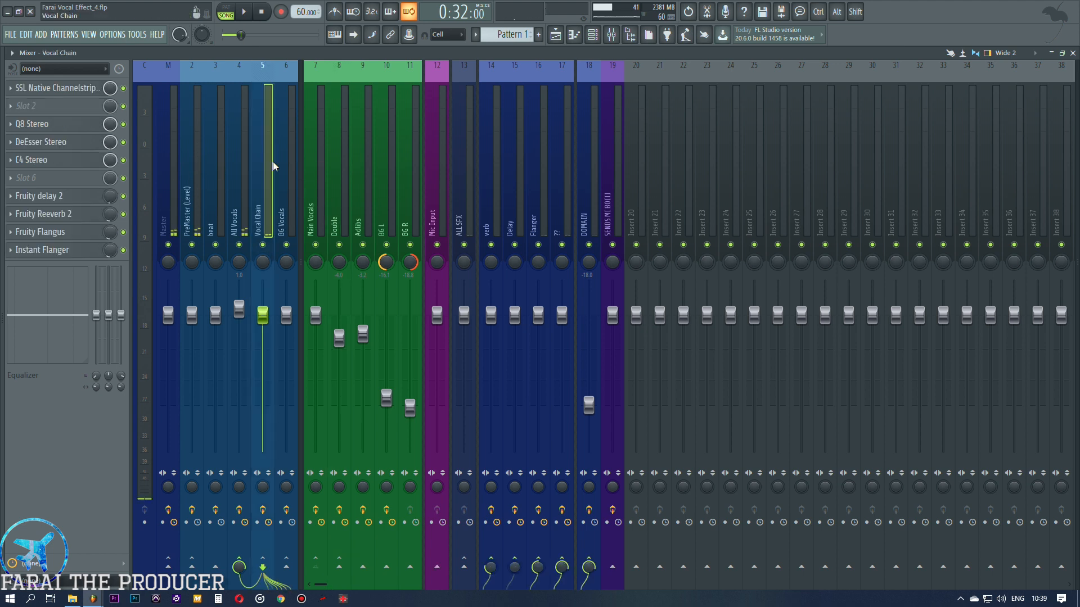
click(262, 245)
click(263, 246)
Add a send from the Vocal Chain mixer track to Insert 20 and check the routing on both tracks.
click(636, 567)
click(642, 207)
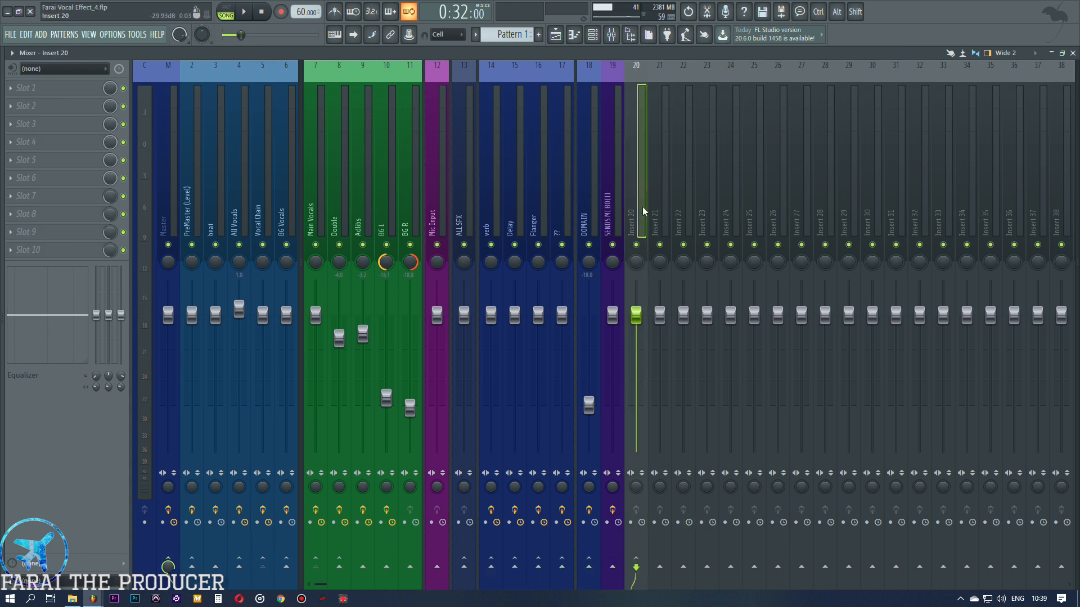
click(284, 181)
click(270, 181)
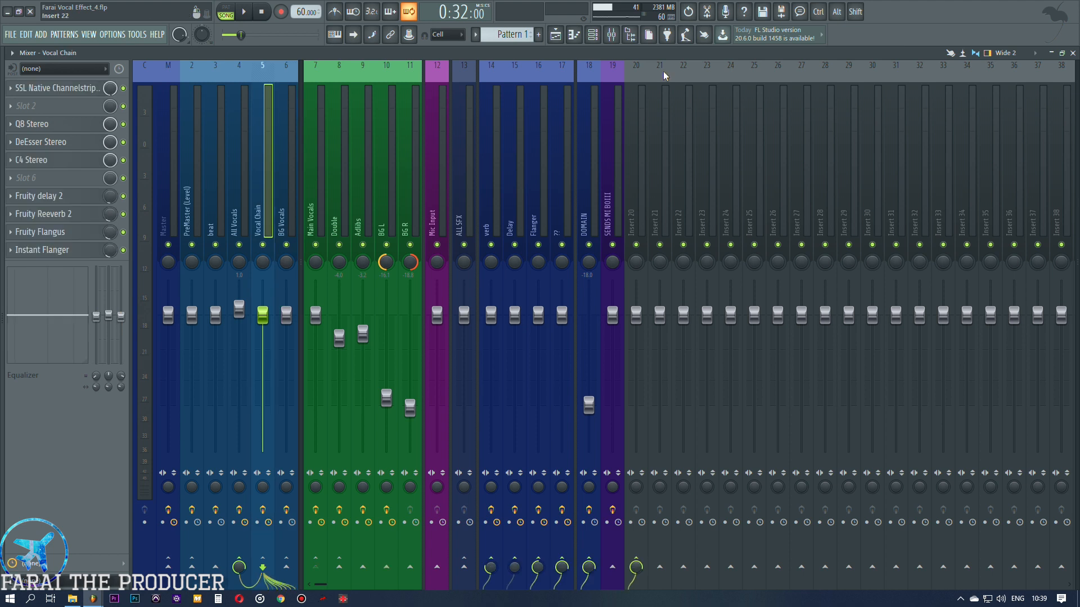
Play the song and raise the Insert 20 mixer track's volume to the top of its fader range.
key(space)
click(556, 35)
click(611, 35)
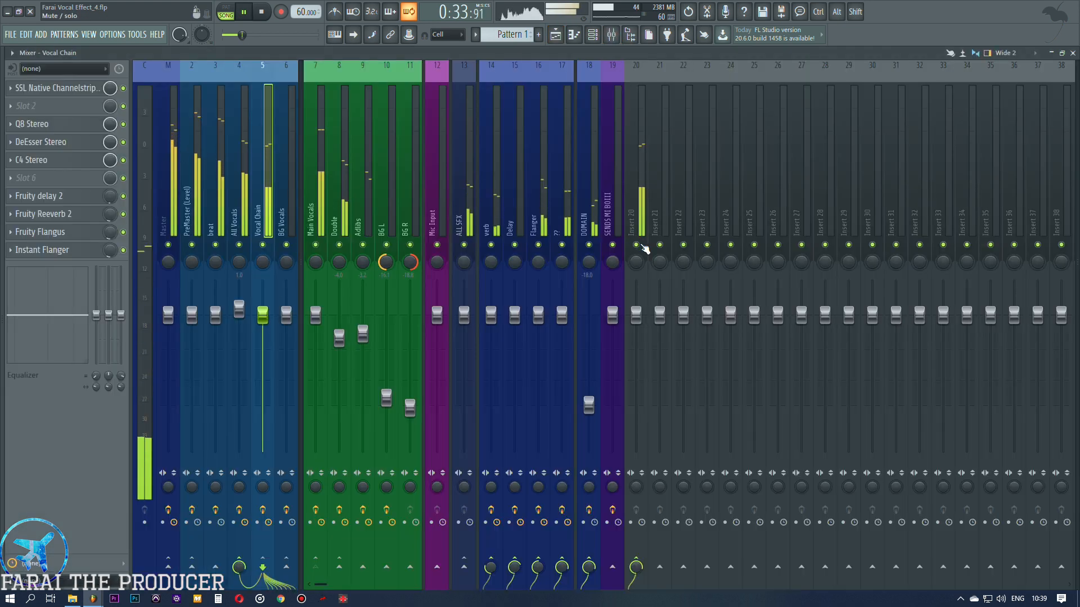
drag(636, 315, 638, 284)
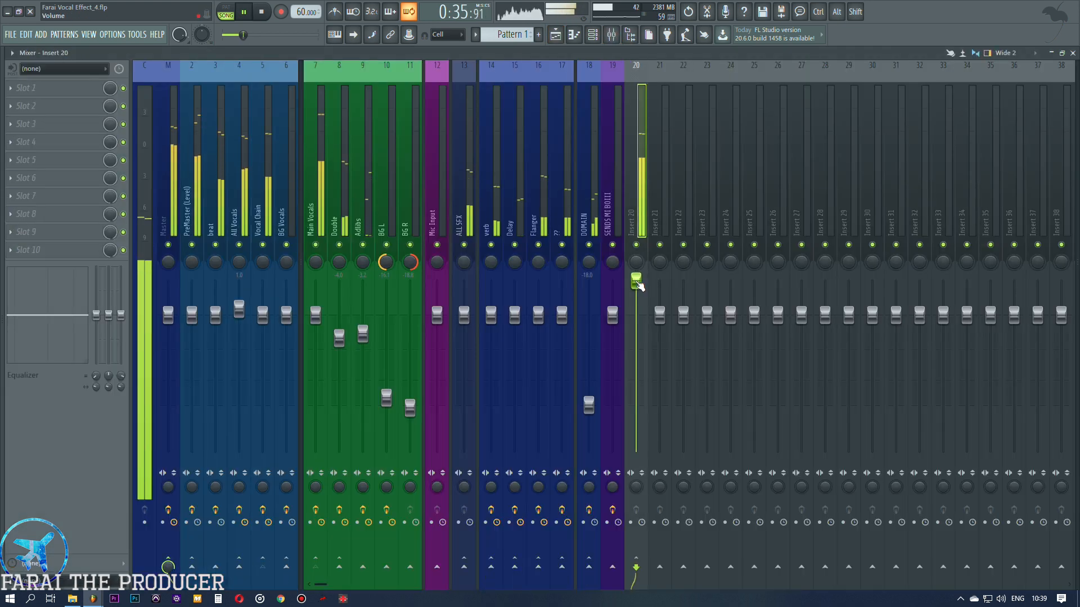
Undo the Insert 20 volume change, stop playback and remove the Vocal Chain track's send to Insert 20.
key(ctrl+z)
key(space)
click(269, 210)
click(637, 559)
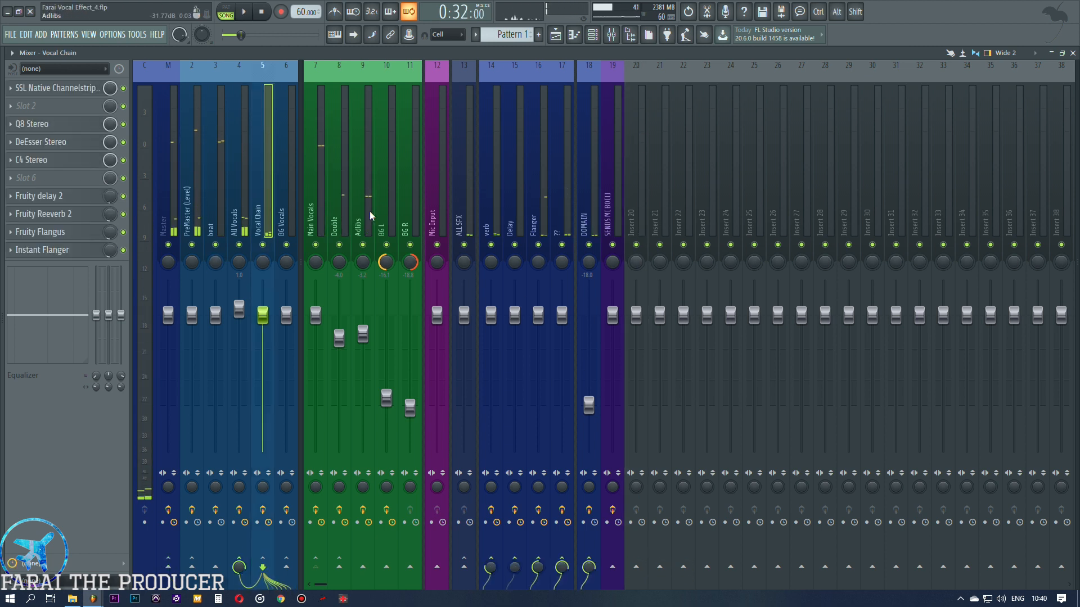
Compare the verb track's effects and routing with the empty Insert 20, and reselect the Vocal Chain track.
click(488, 185)
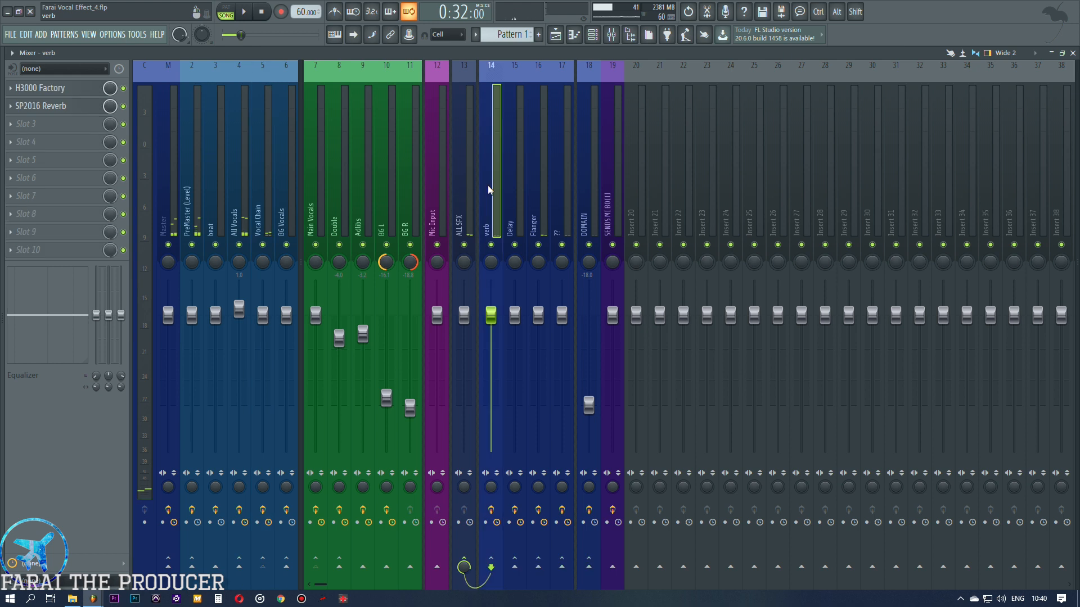
click(628, 191)
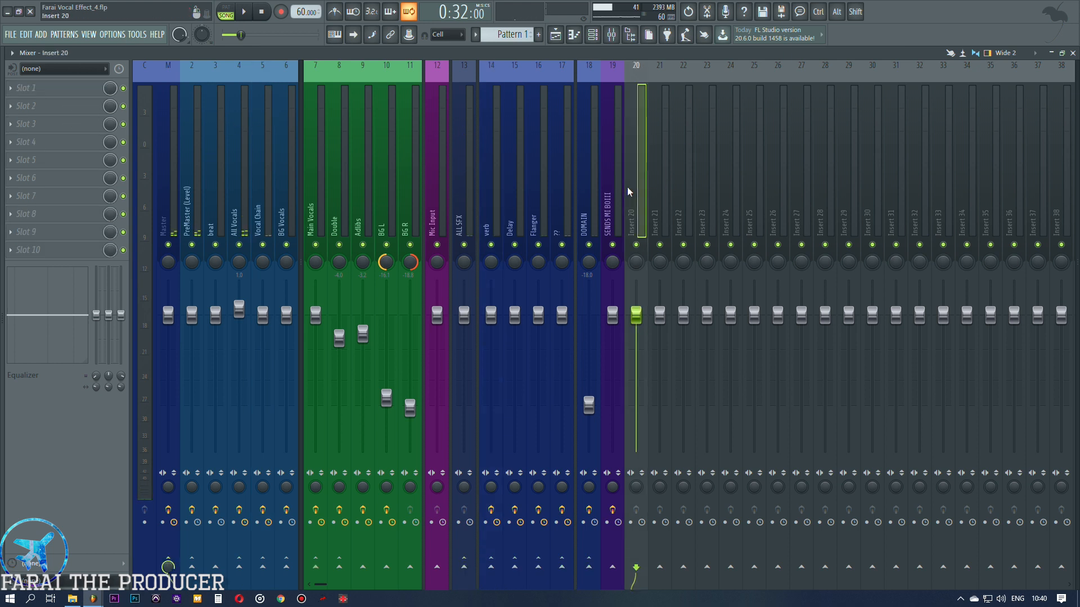
click(493, 177)
click(270, 169)
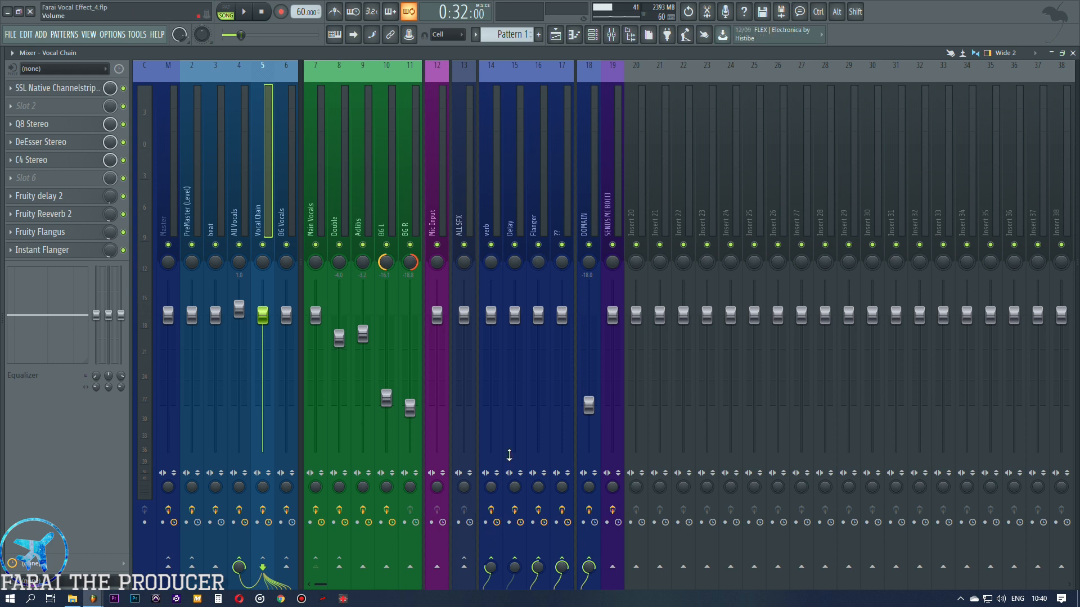
Check the effects and routing of the verb, Delay and Flanger mixer tracks.
click(513, 187)
click(494, 188)
click(521, 191)
click(547, 192)
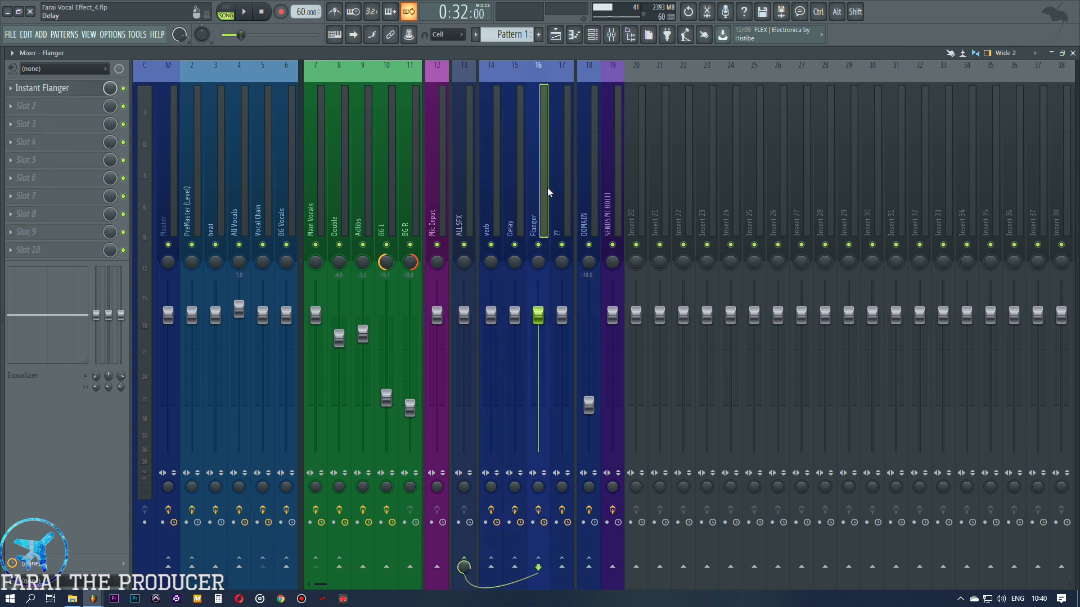
click(500, 191)
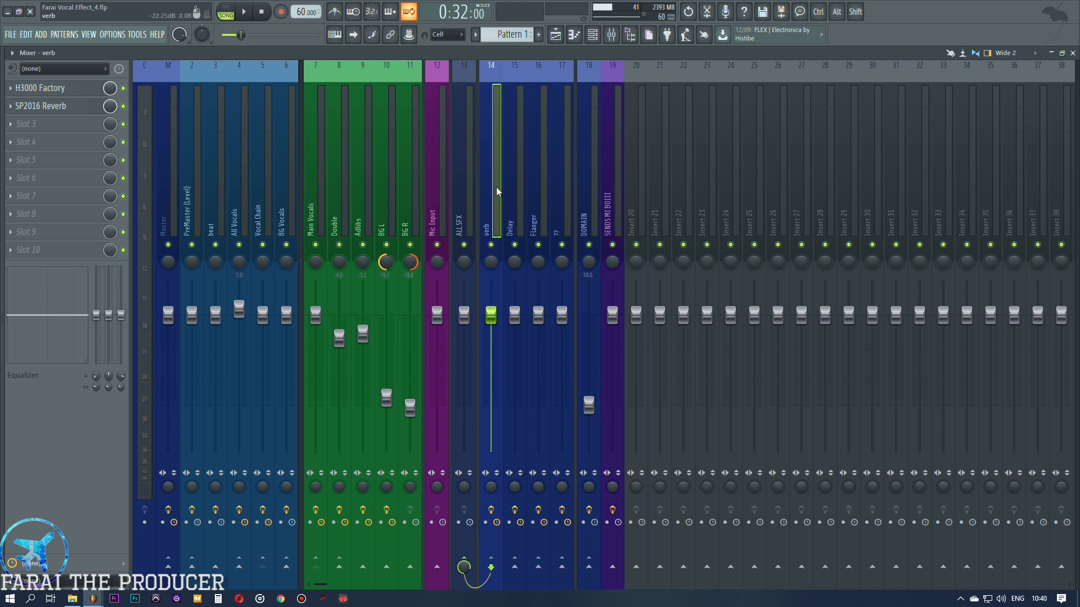
click(513, 193)
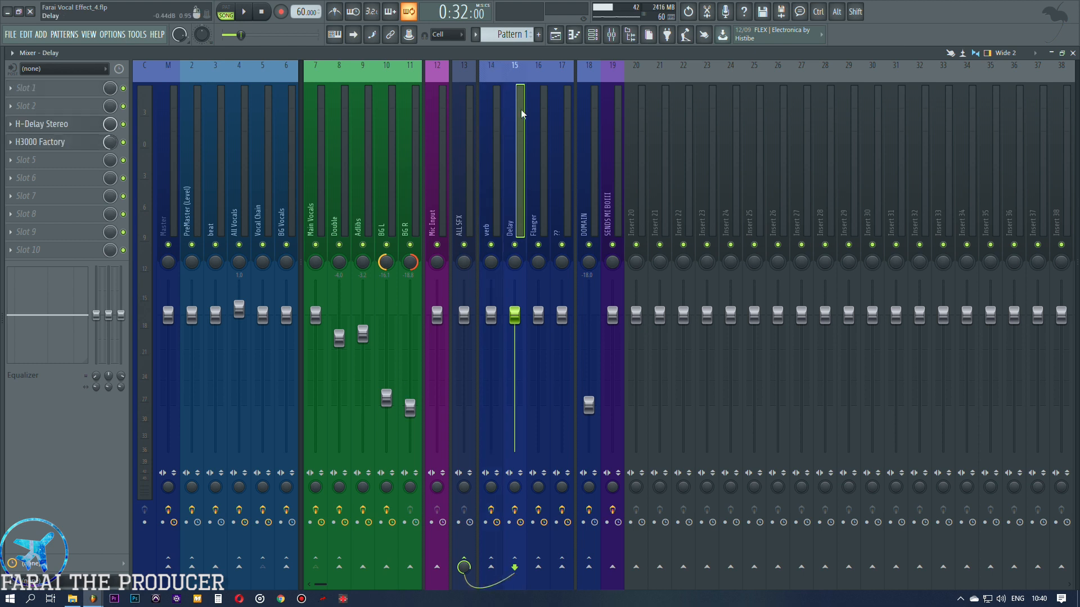
Examine the Vocal Chain – To Delay automation clips from bar 9 in the playlist and reselect the Vocal Chain mixer track.
click(555, 33)
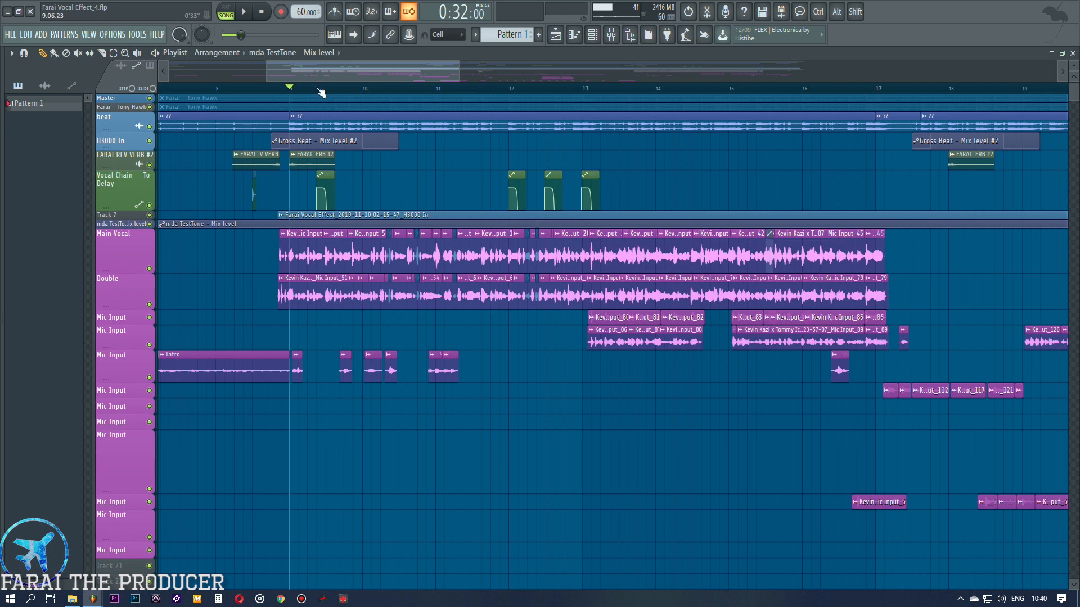
scroll(321, 91, up, 5)
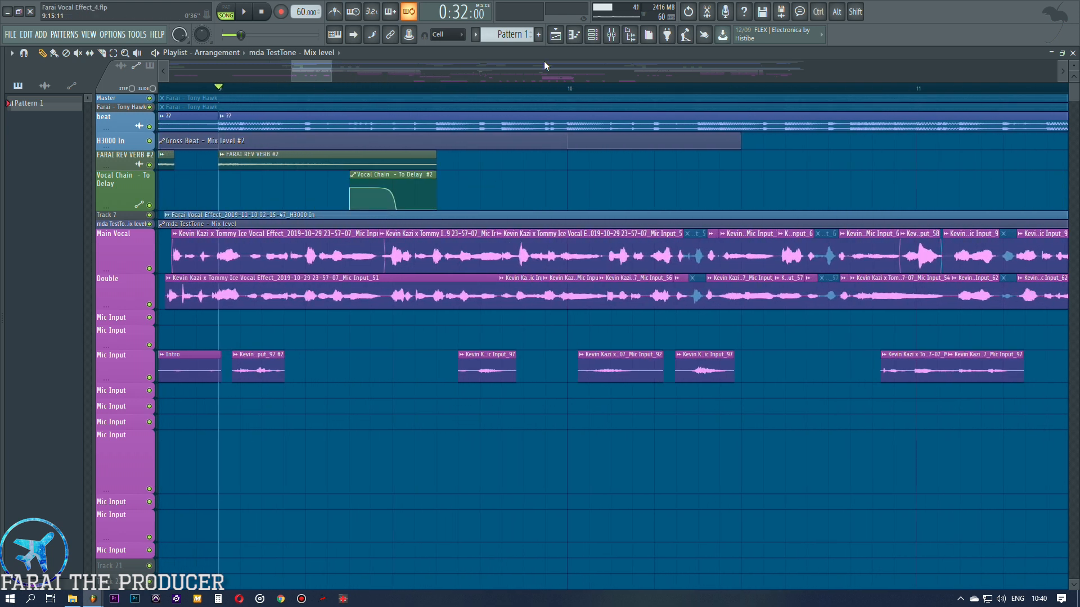
scroll(238, 75, down, 5)
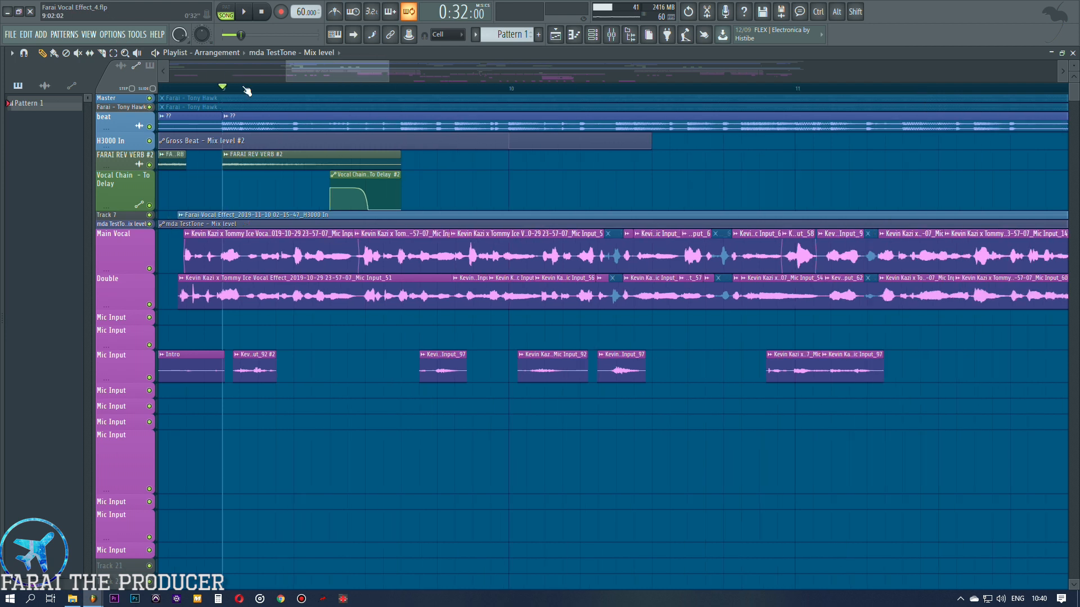
key(F9)
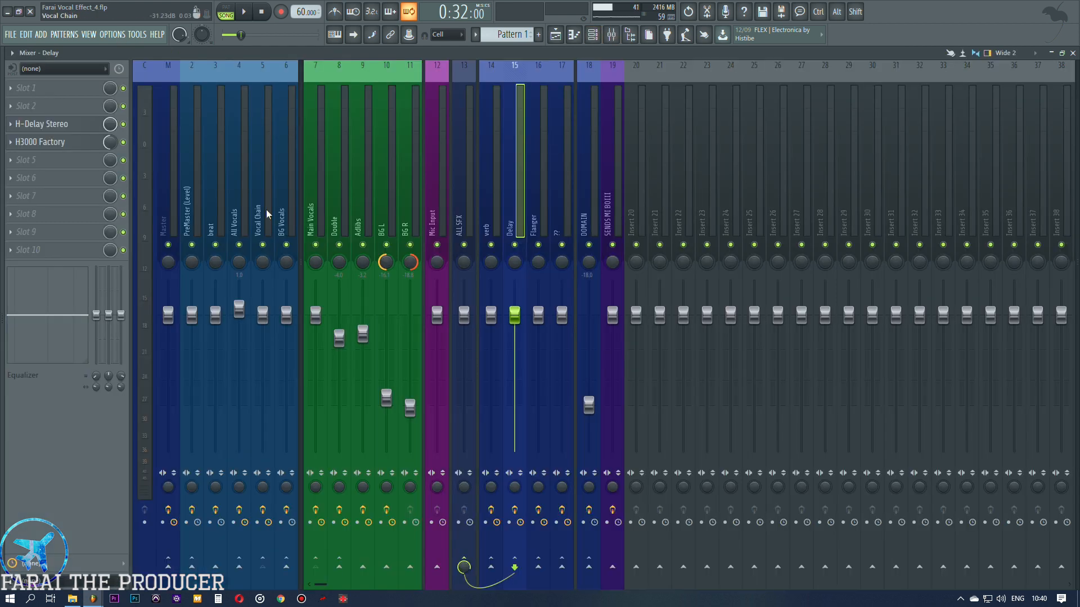
click(267, 203)
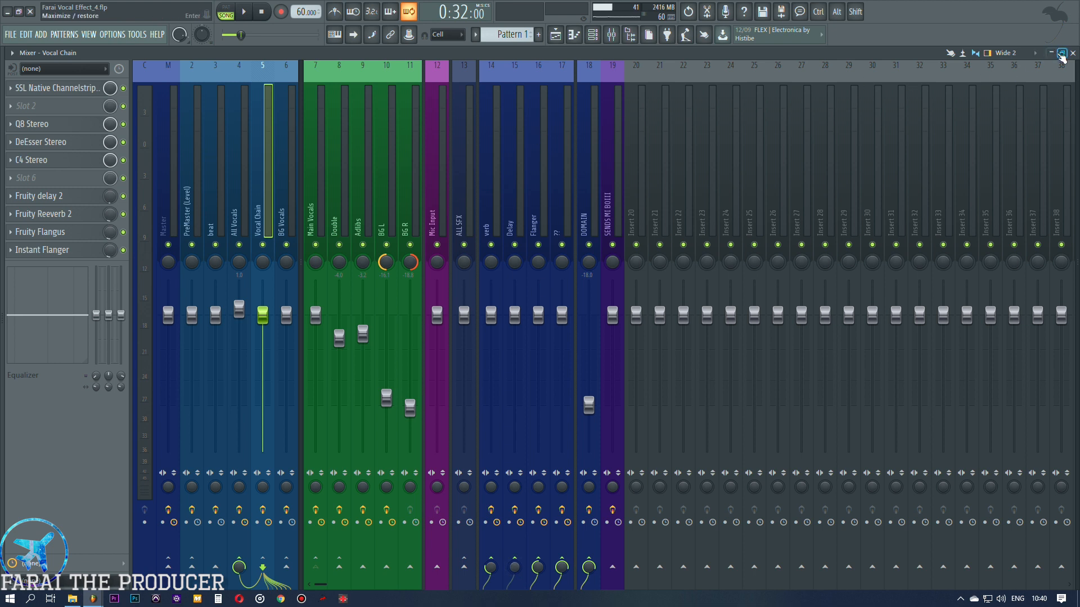
Float the mixer over the playlist and play the song from bar 9 to watch the Vocal Chain track's sends.
click(1061, 53)
drag(451, 353, 404, 323)
drag(252, 193, 313, 197)
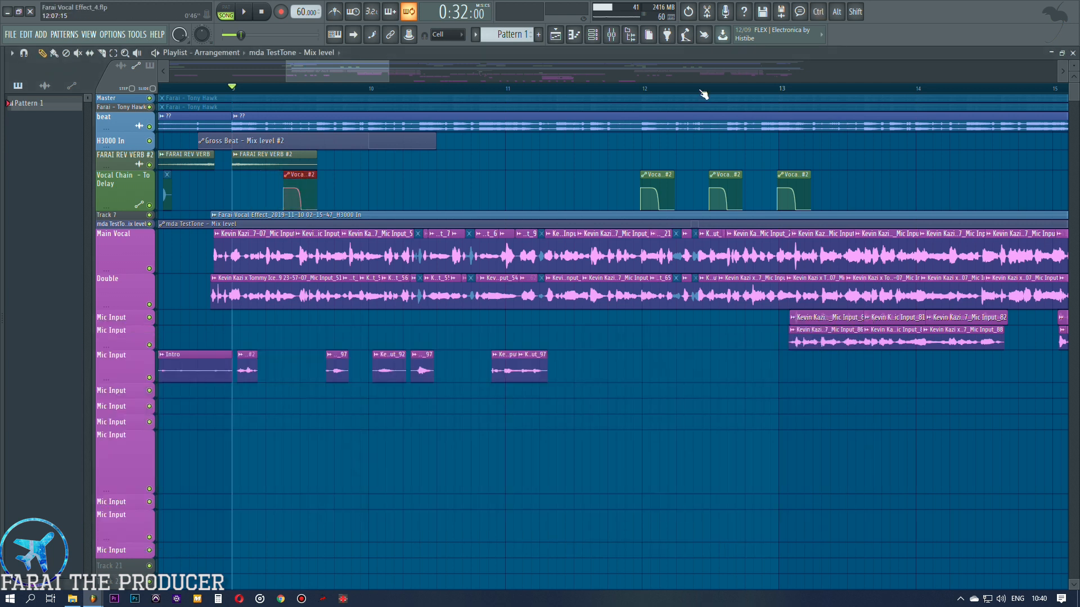
click(611, 34)
key(space)
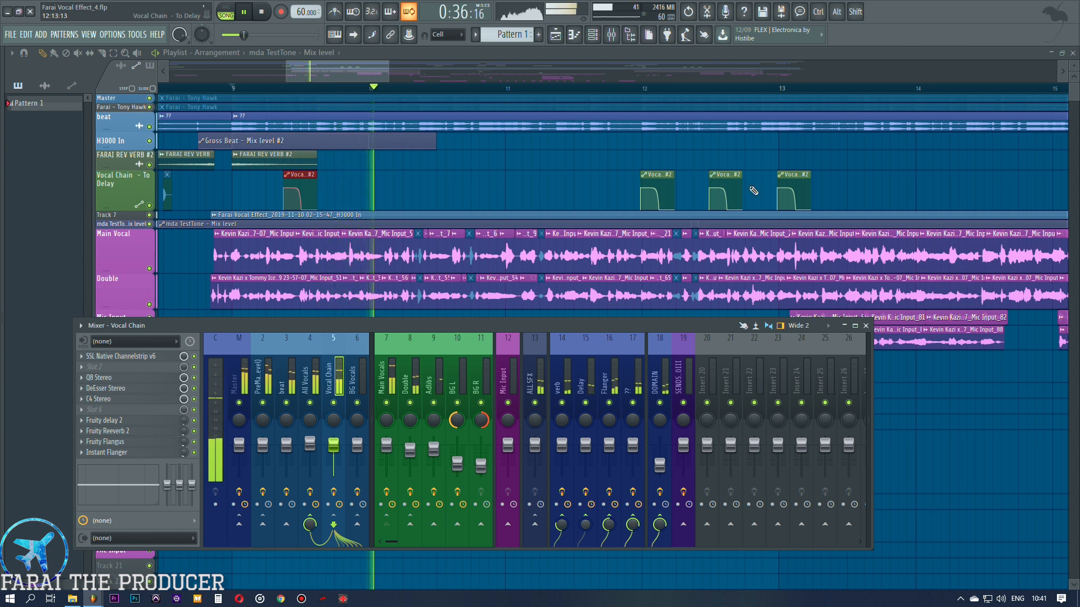
key(space)
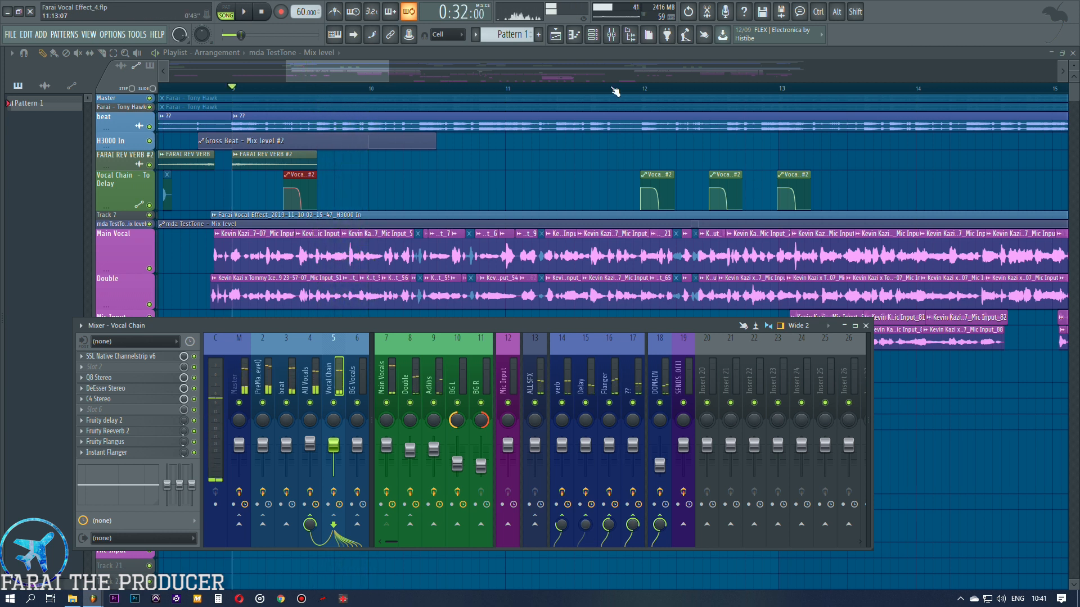
Play the song from late in bar 11 through the delay automation clips and watch the Delay mixer track's signal.
click(612, 89)
key(space)
click(613, 36)
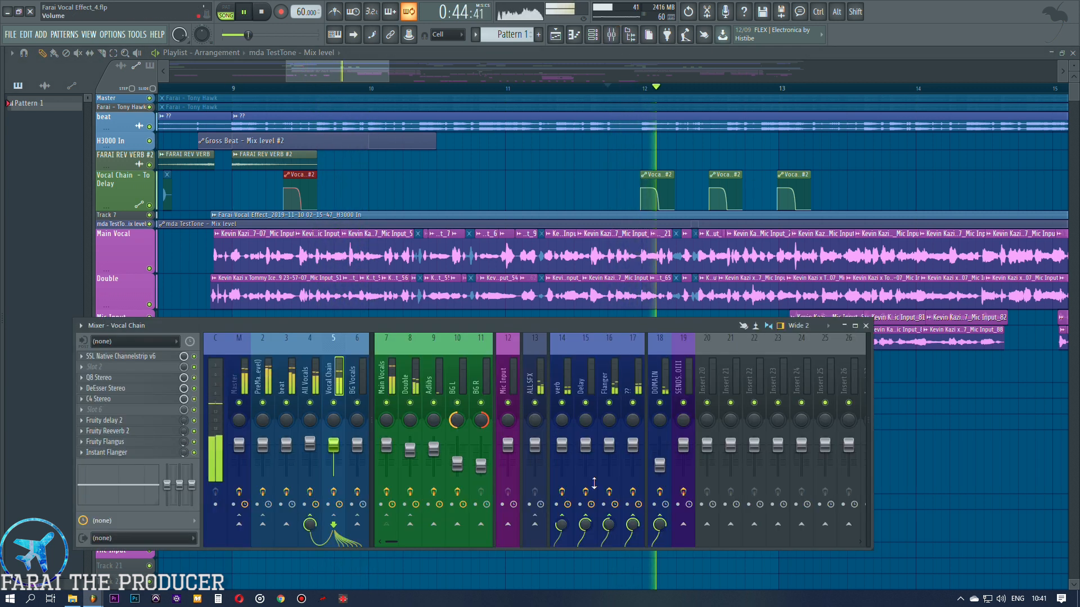
click(590, 450)
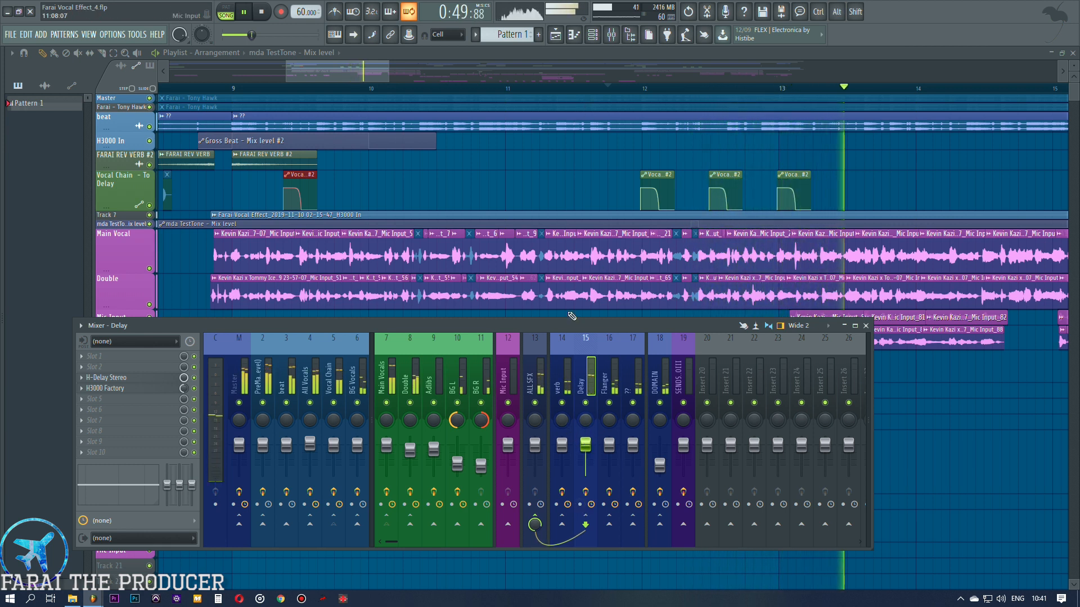
key(space)
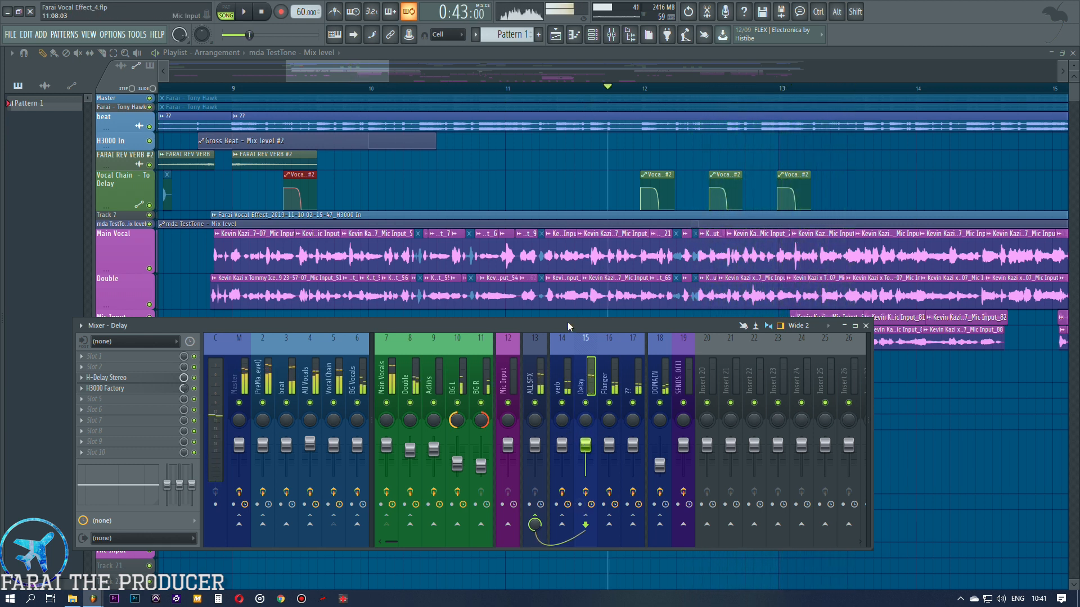
Maximize the mixer and briefly open the Instant Flanger plugin on the Flanger track.
click(855, 326)
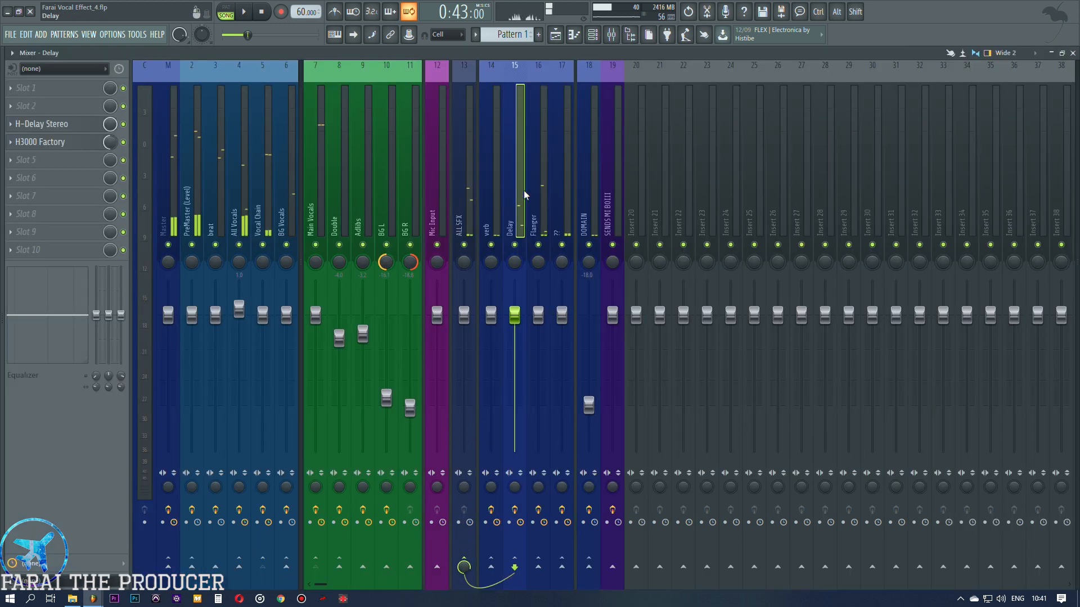
click(538, 197)
click(58, 88)
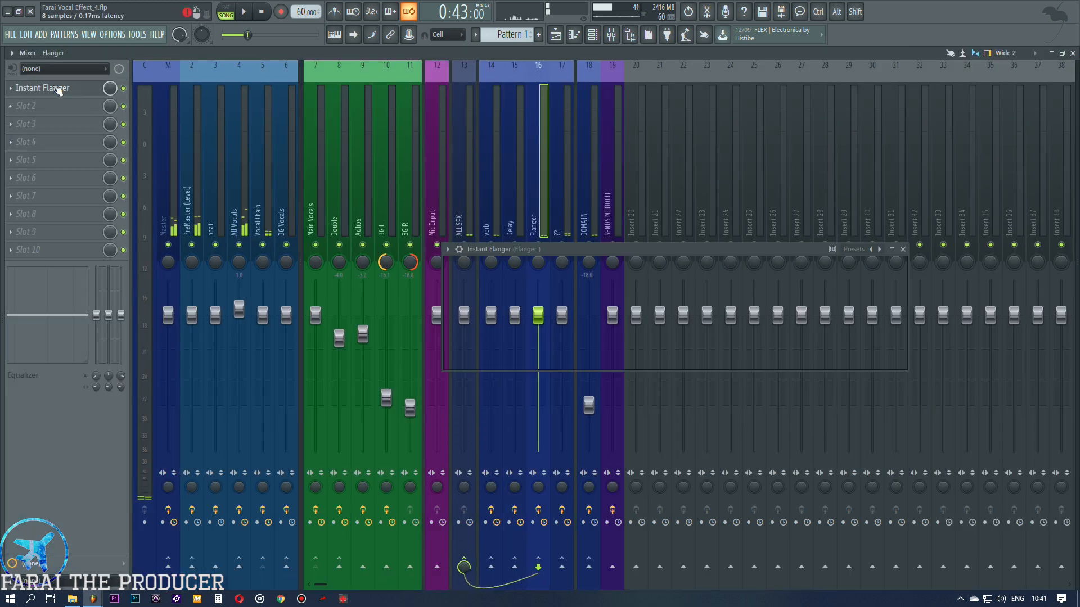
click(58, 88)
Inspect the UAD UA 1176LN Legacy and UAD Pultec EQP-1A Legacy plugins on the ?? track and close both.
click(561, 176)
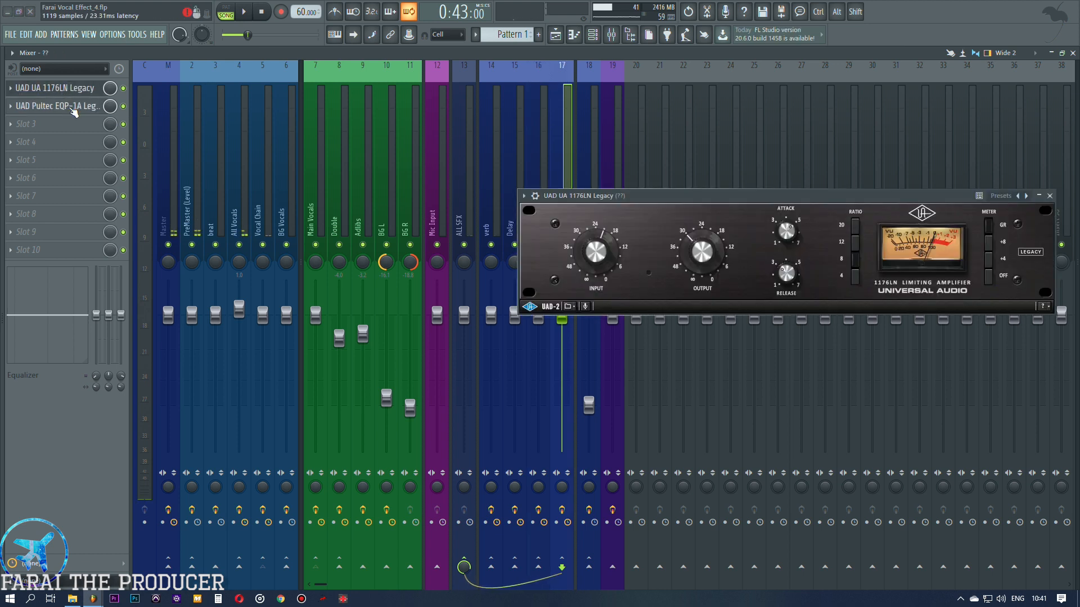
click(75, 108)
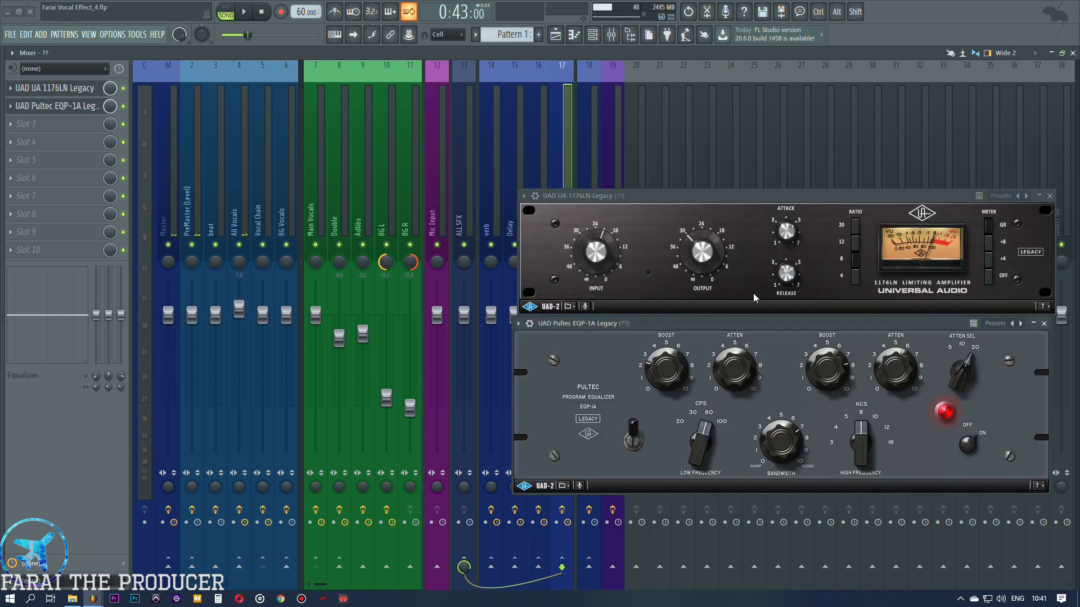
click(85, 107)
click(85, 89)
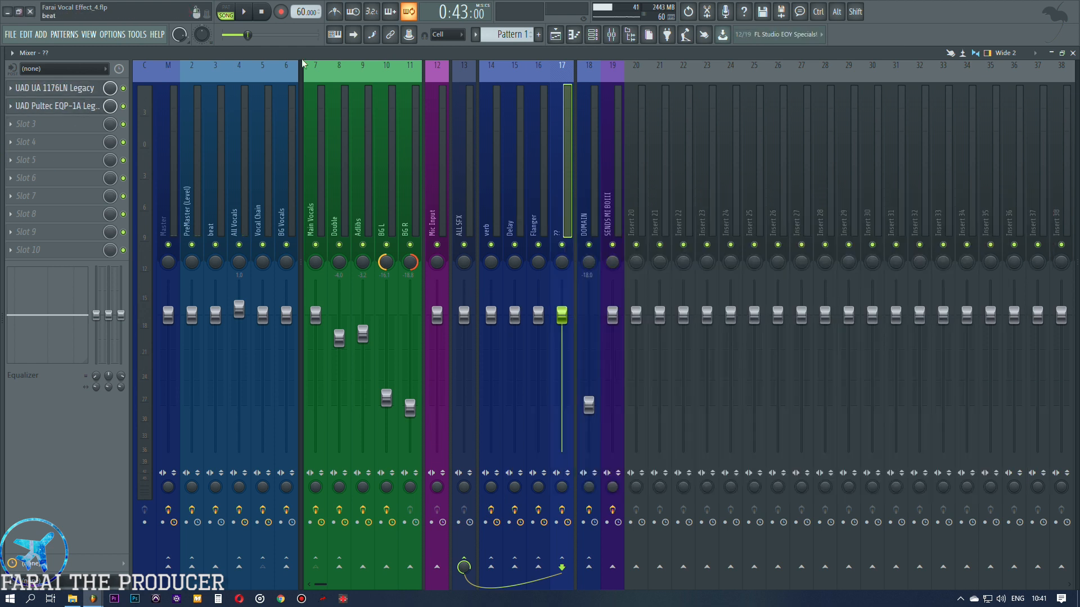
Set the playback position to the middle of bar 8 in the playlist and reselect the Vocal Chain mixer track.
click(557, 37)
scroll(461, 94, down, 5)
click(377, 89)
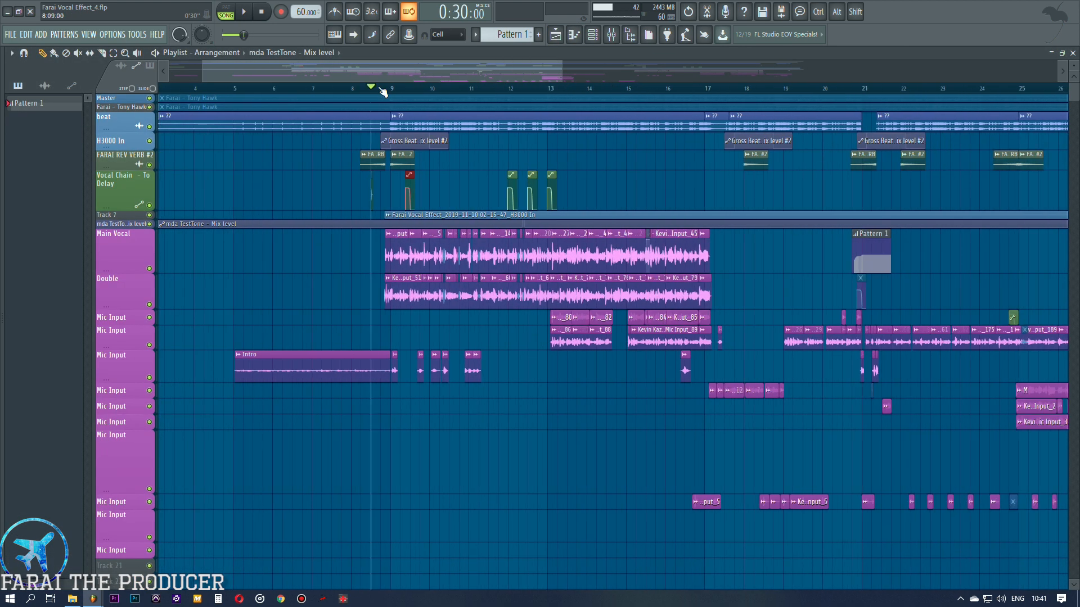
drag(393, 74, 427, 78)
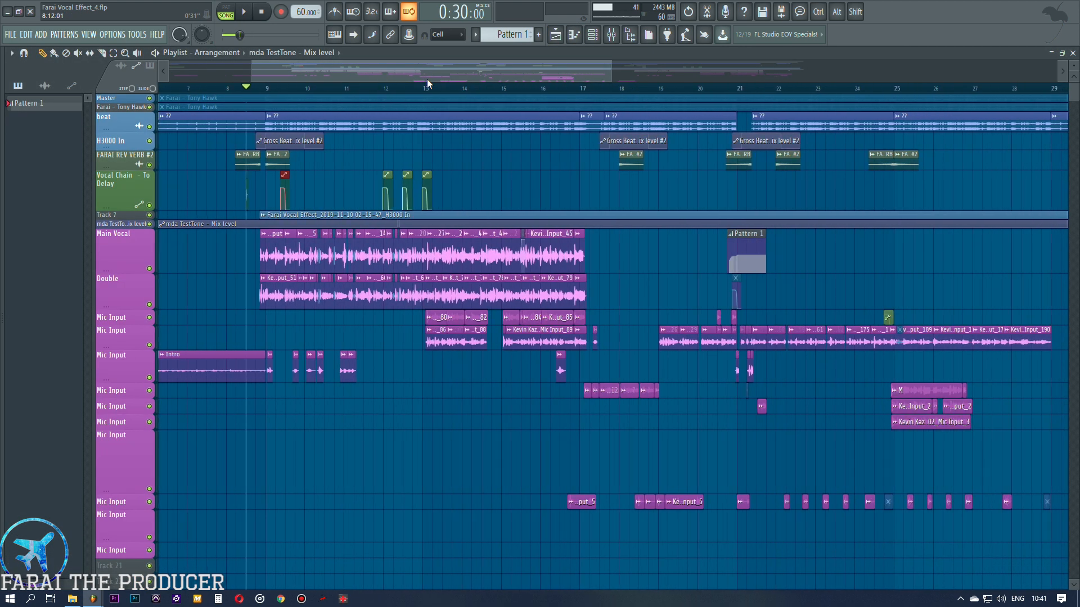
click(611, 38)
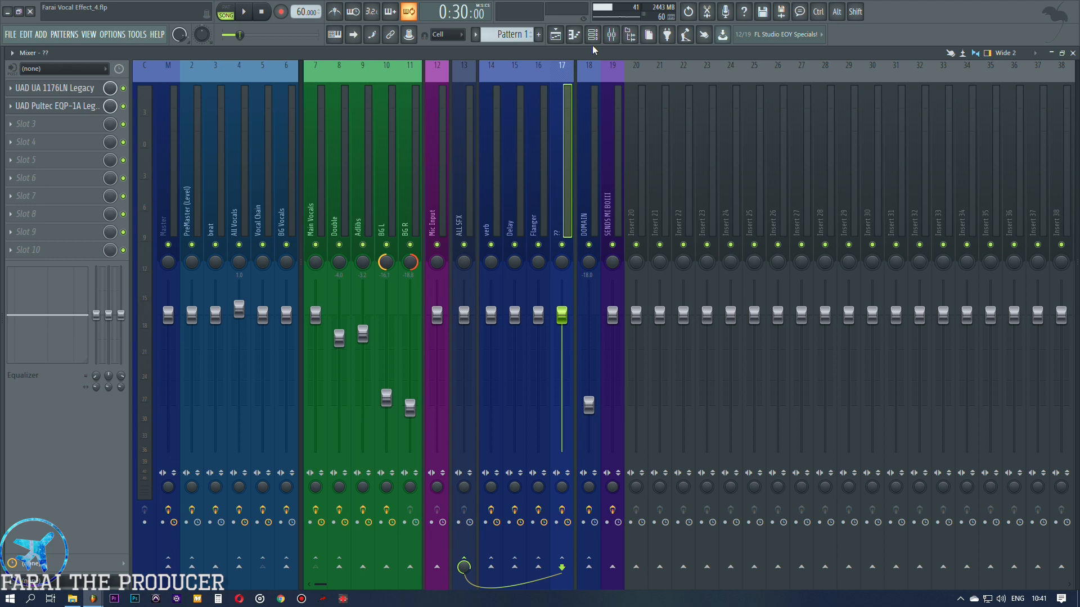
click(262, 135)
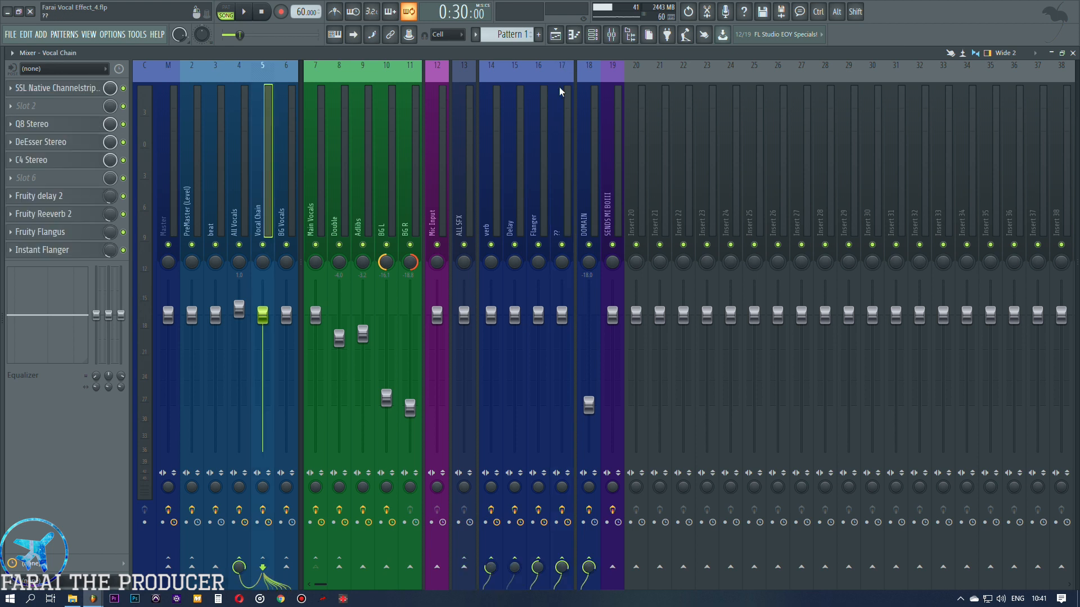
Find the layered Mic Input vocal clips around bars 25 to 28 in the playlist and set the playback position to bar 24.
click(555, 35)
drag(450, 63, 571, 78)
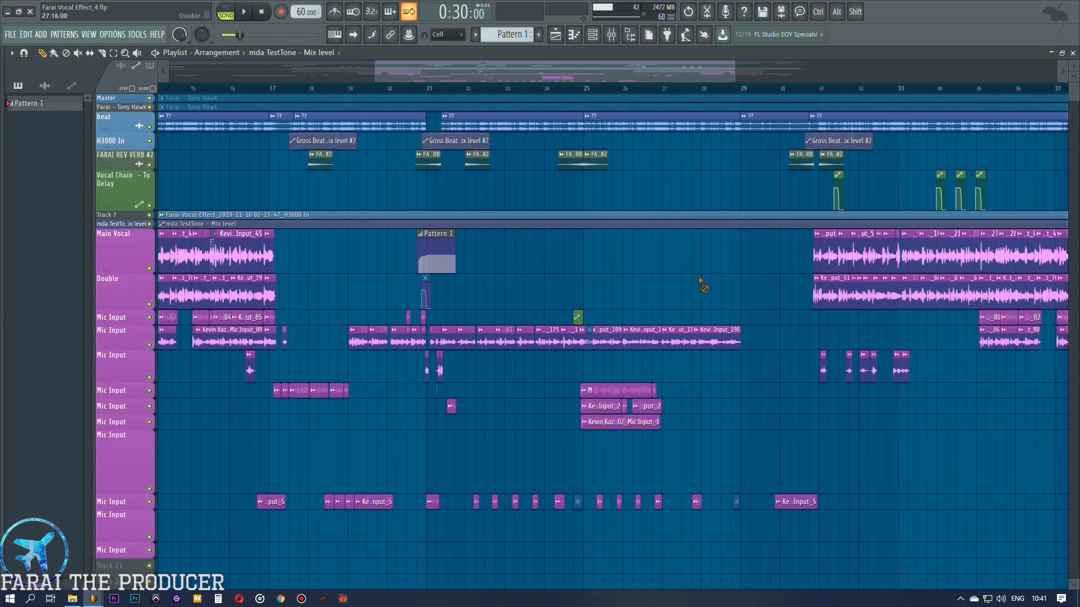
scroll(590, 92, up, 5)
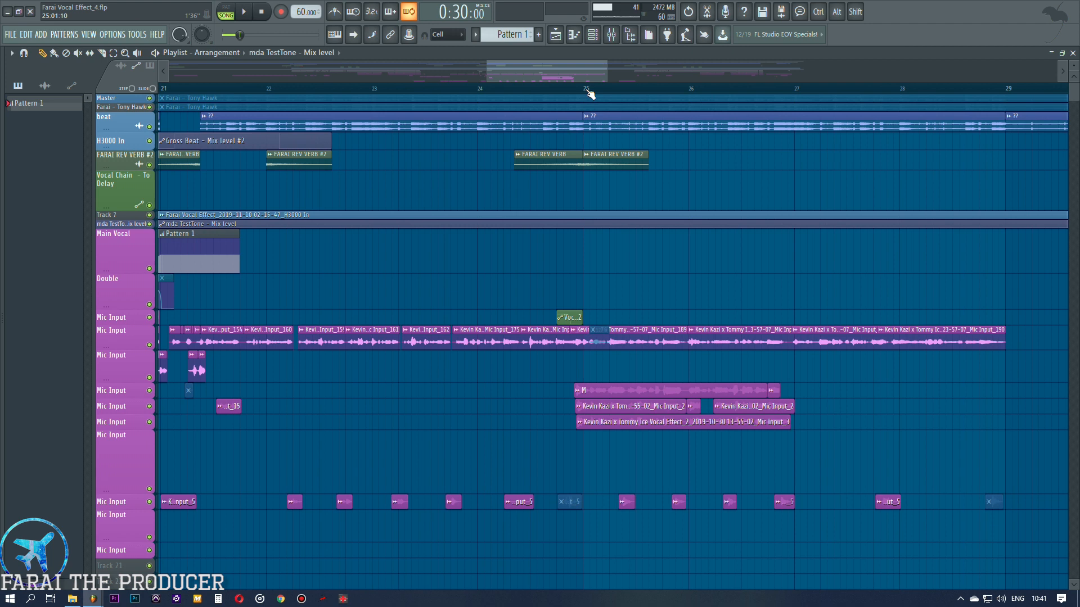
click(467, 90)
drag(524, 69, 540, 72)
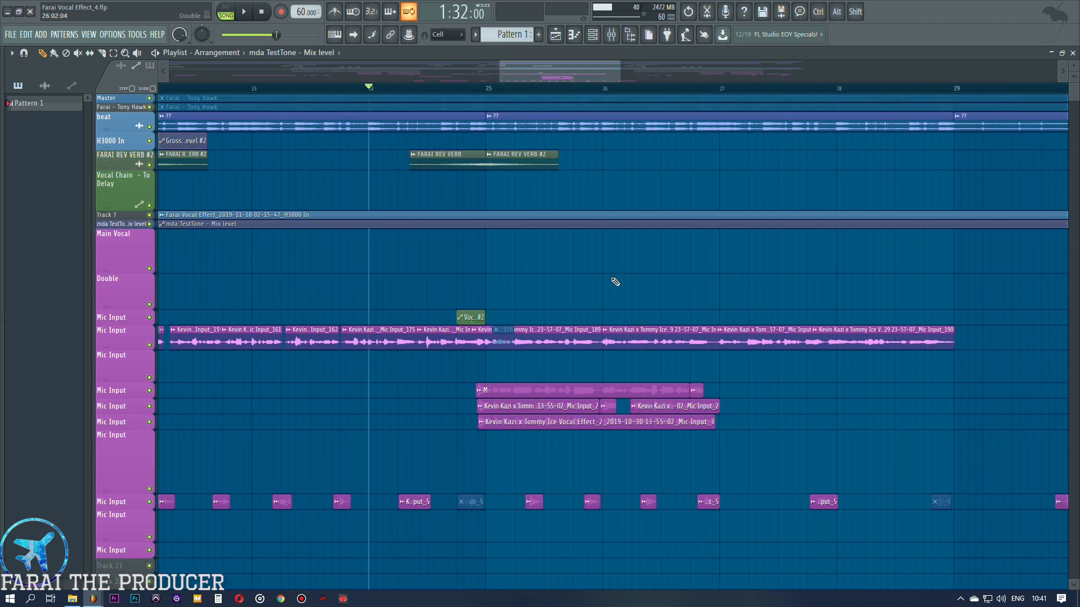
drag(526, 326, 969, 366)
drag(500, 380, 738, 425)
ctrl+click(739, 425)
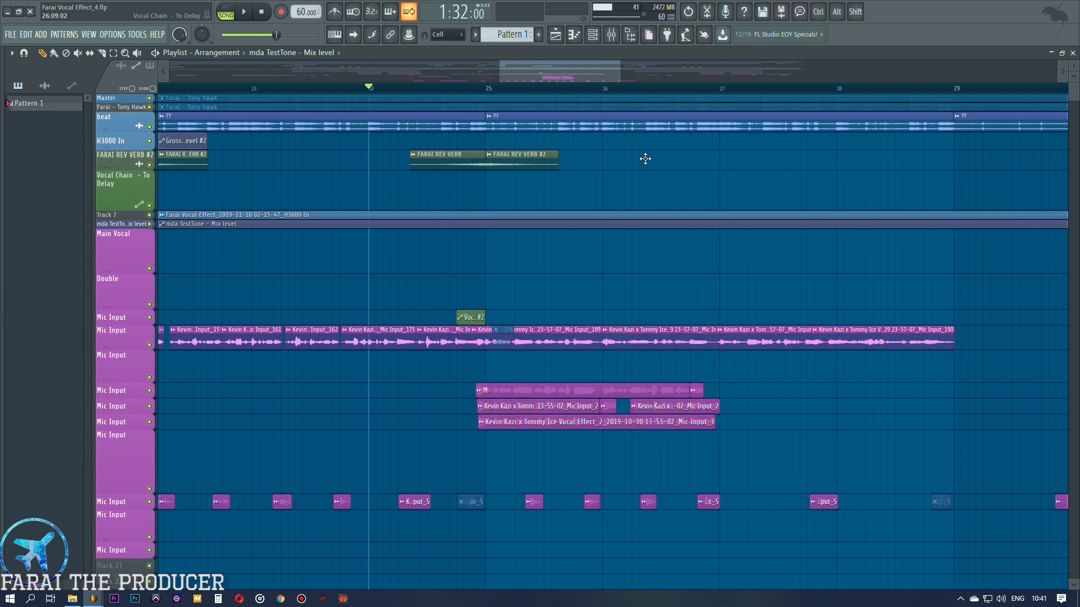
Play the layered vocals from the middle of bar 24 to just past bar 27 and stop playback.
click(453, 88)
key(space)
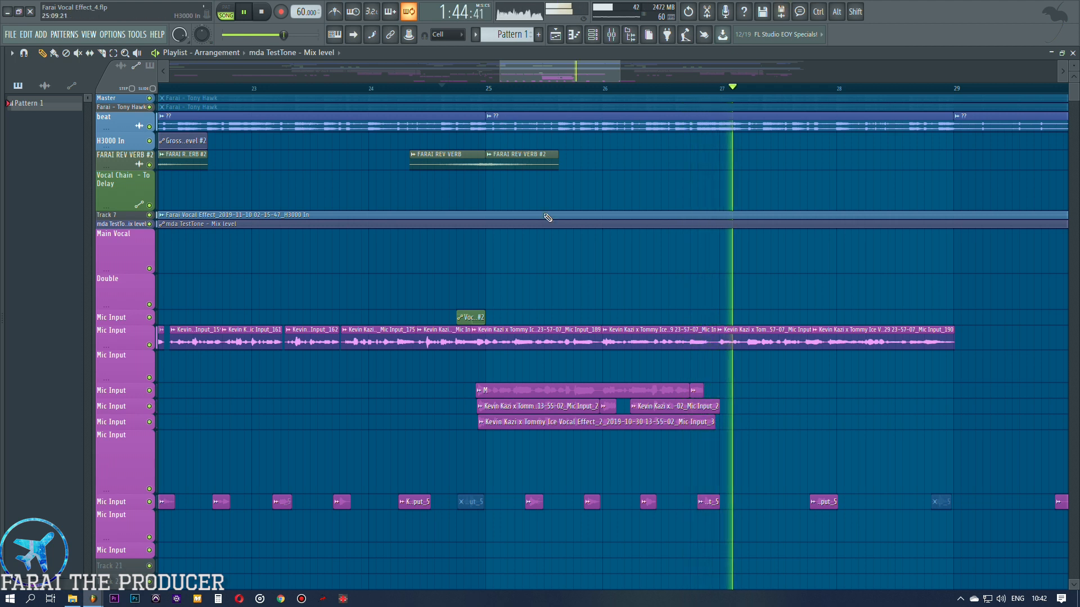
key(space)
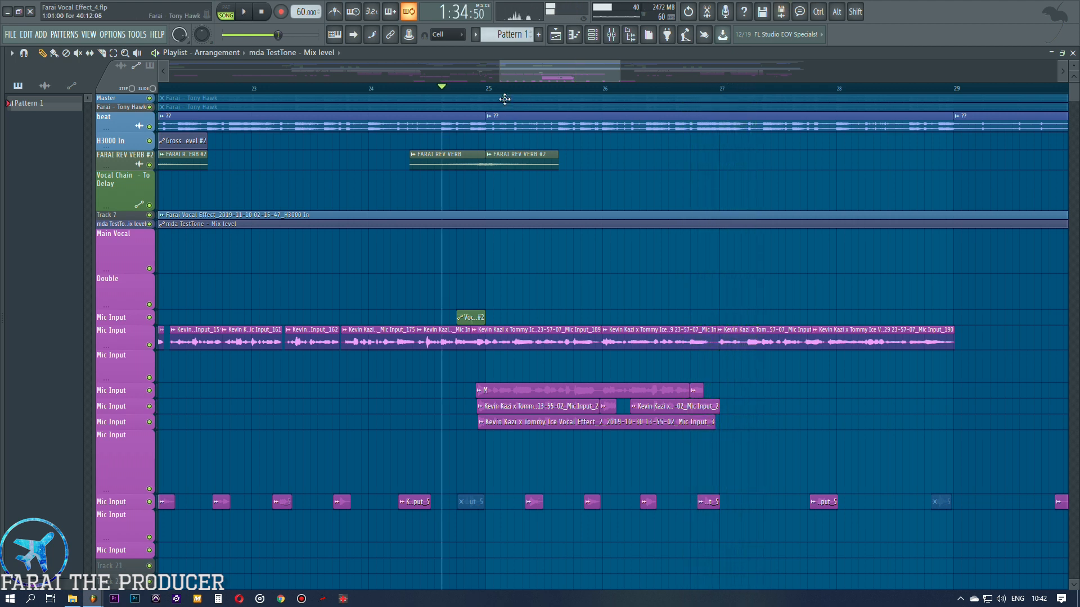
Play the song from bar 25 and examine the Mic Input vocal clips up close.
right_click(125, 339)
click(685, 302)
scroll(581, 94, up, 3)
click(385, 90)
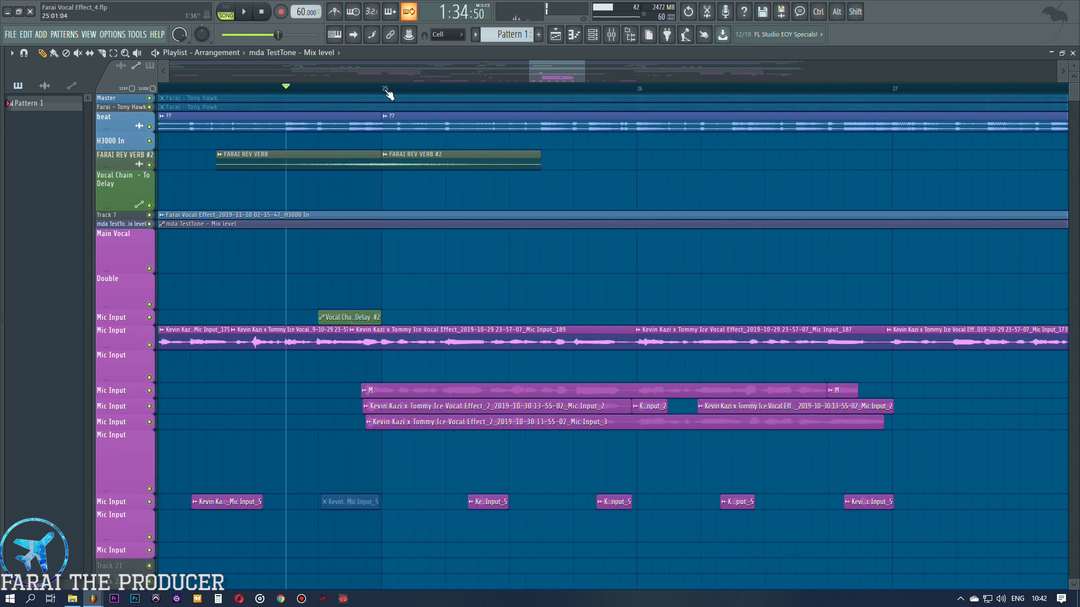
key(space)
scroll(660, 97, up, 2)
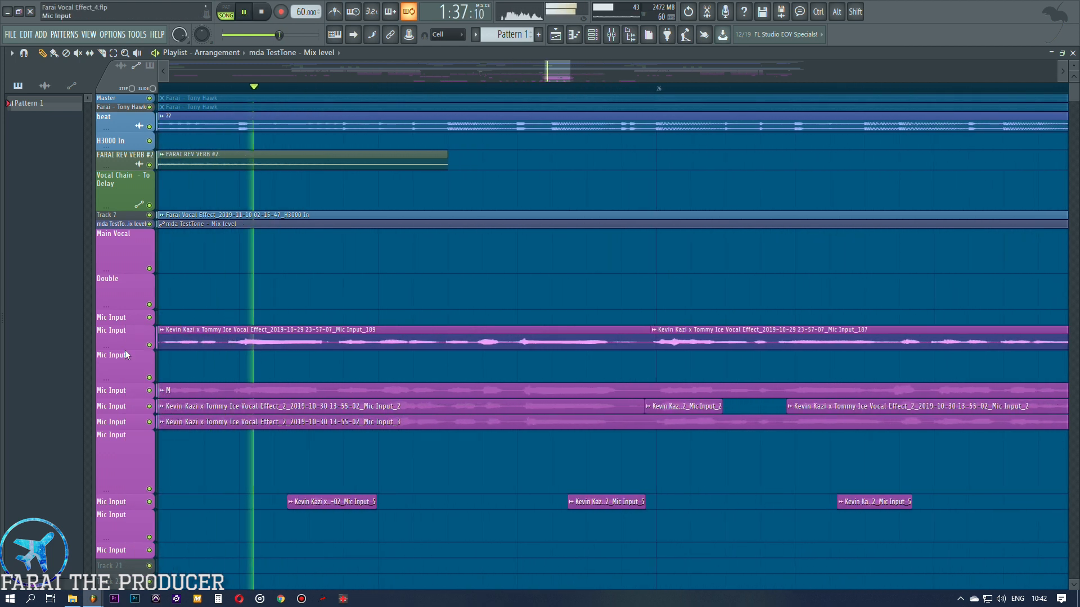
Enlarge the lead Mic Input vocal track, slice and mute its phrase just before bar 26, and play the passage.
drag(125, 345, 125, 414)
key(space)
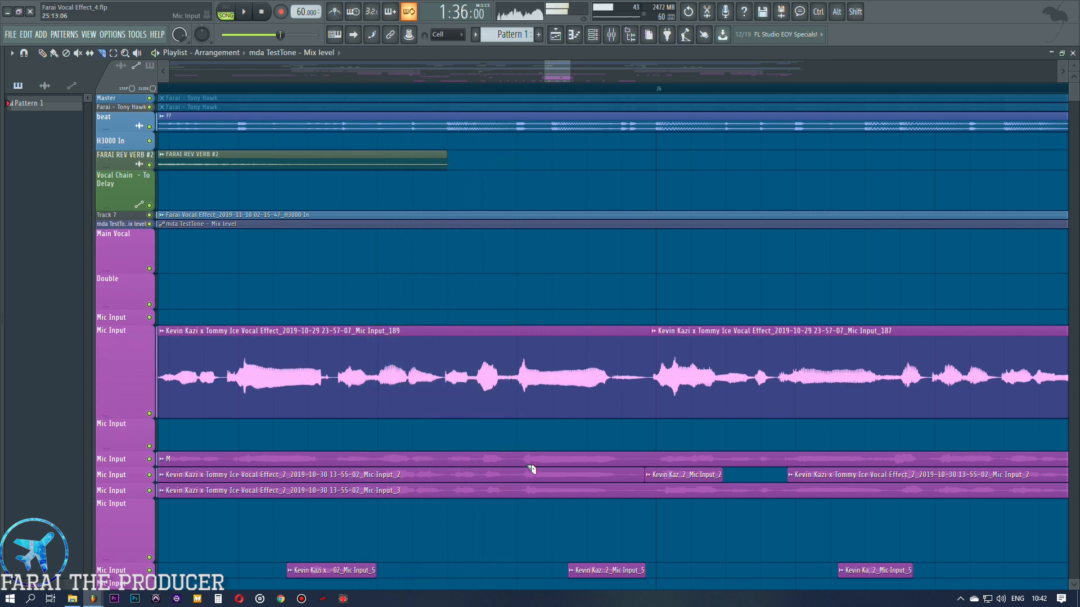
click(504, 377)
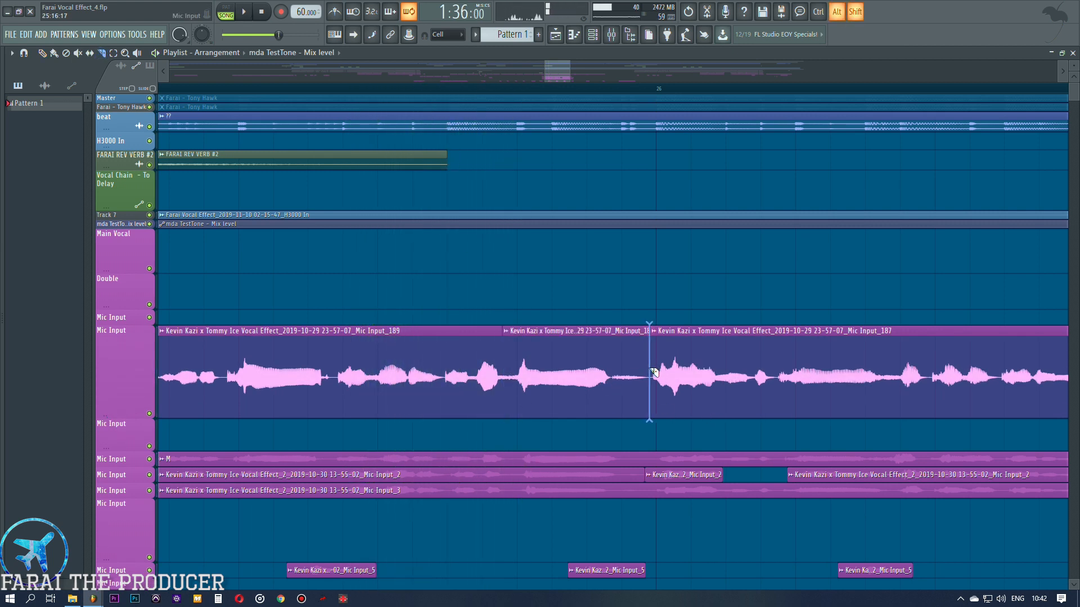
key(t)
click(602, 380)
key(space)
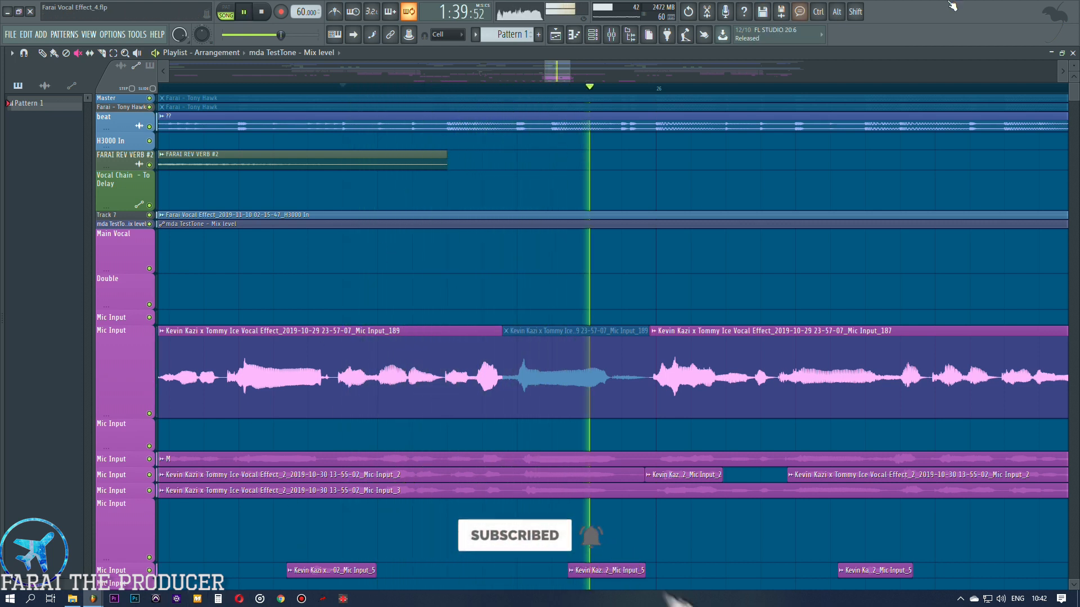
key(space)
Slice the three stacked Mic Input layers at both ends of the phrase before bar 26 and mute the middle pieces.
key(c)
drag(513, 414, 518, 506)
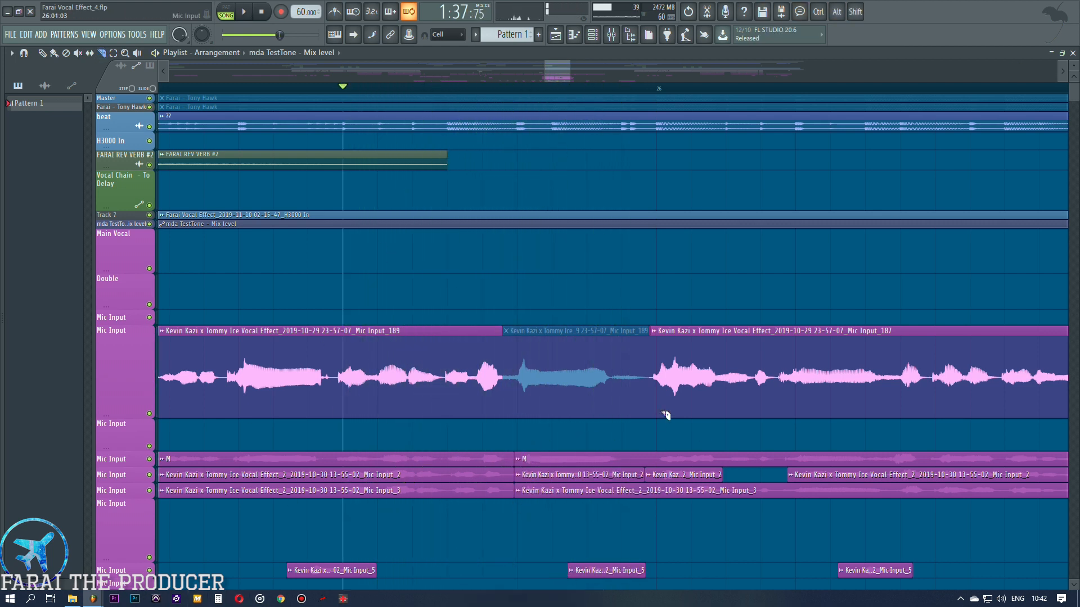
drag(644, 417, 651, 506)
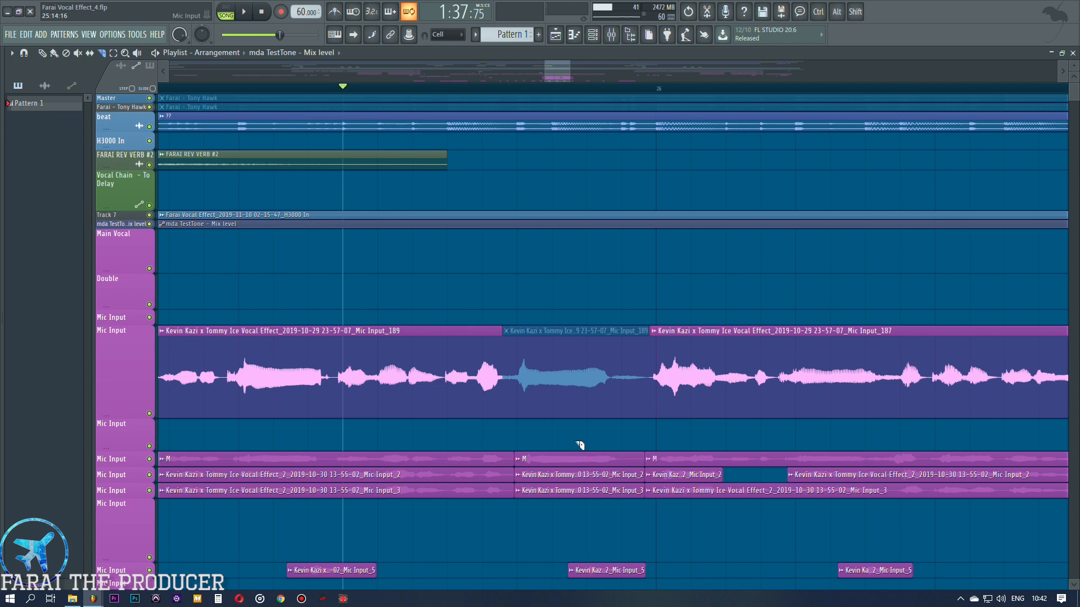
key(t)
drag(579, 459, 569, 494)
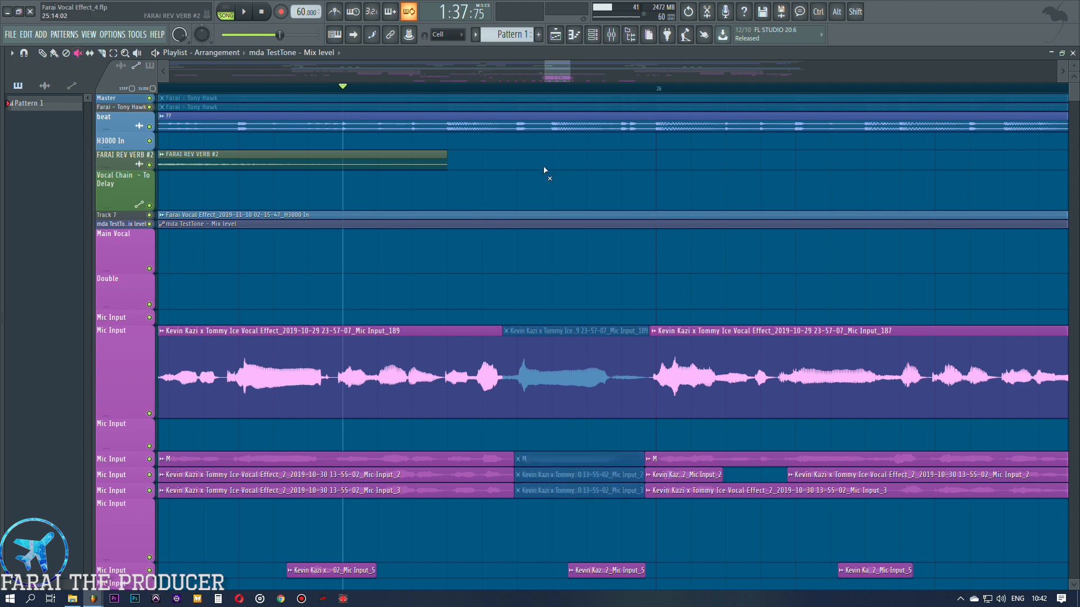
Play through the muted phrase to just past bar 26 and set the playback position three quarters into bar 24.
key(space)
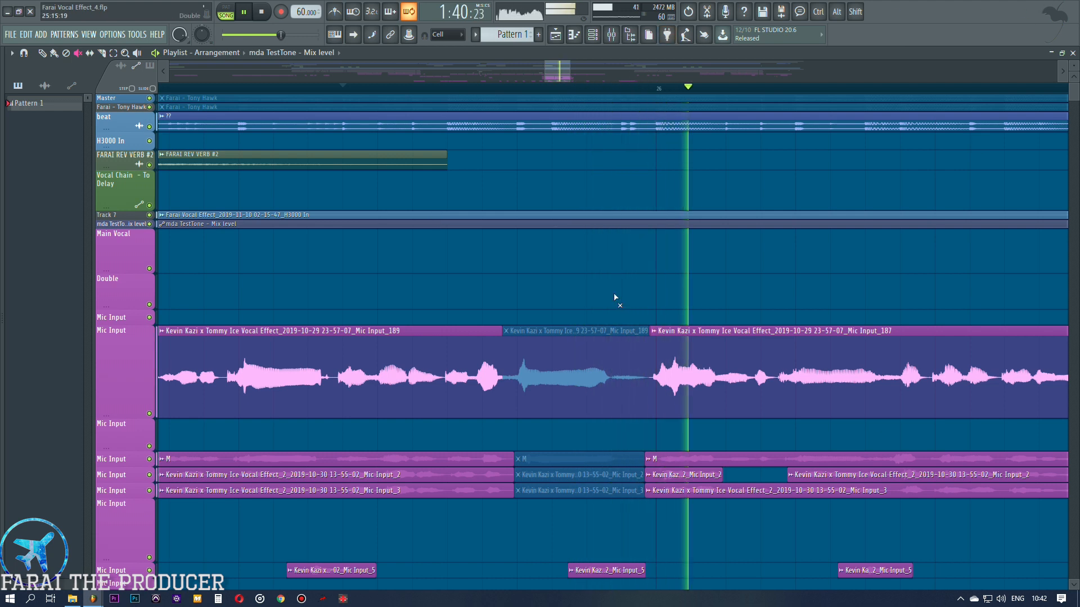
key(space)
scroll(585, 97, down, 5)
key(p)
click(325, 89)
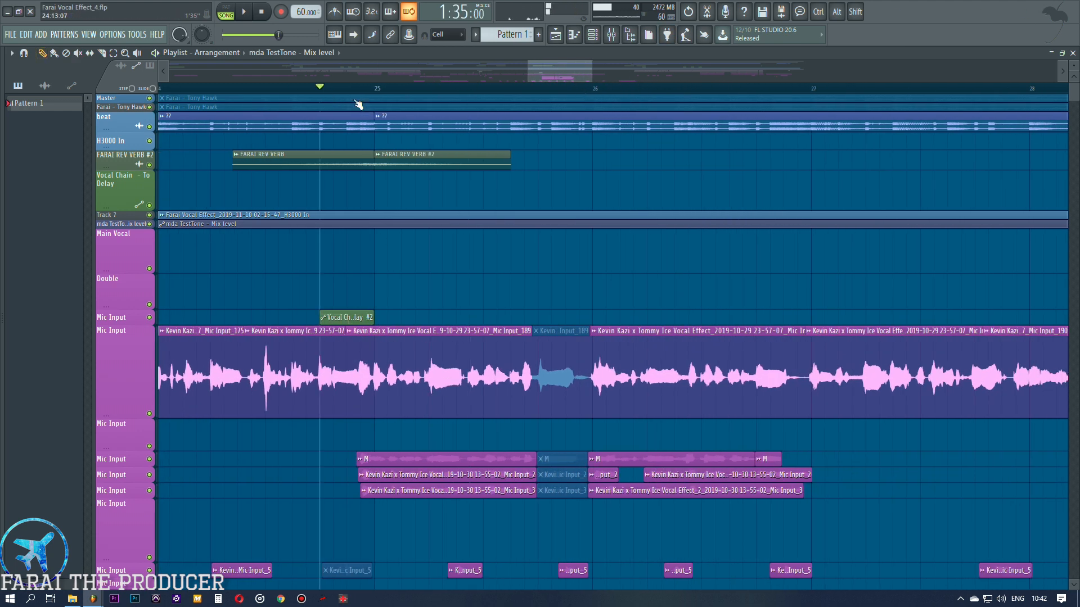
Insert an empty playlist track directly below the Double track and enlarge its height.
scroll(567, 280, down, 3)
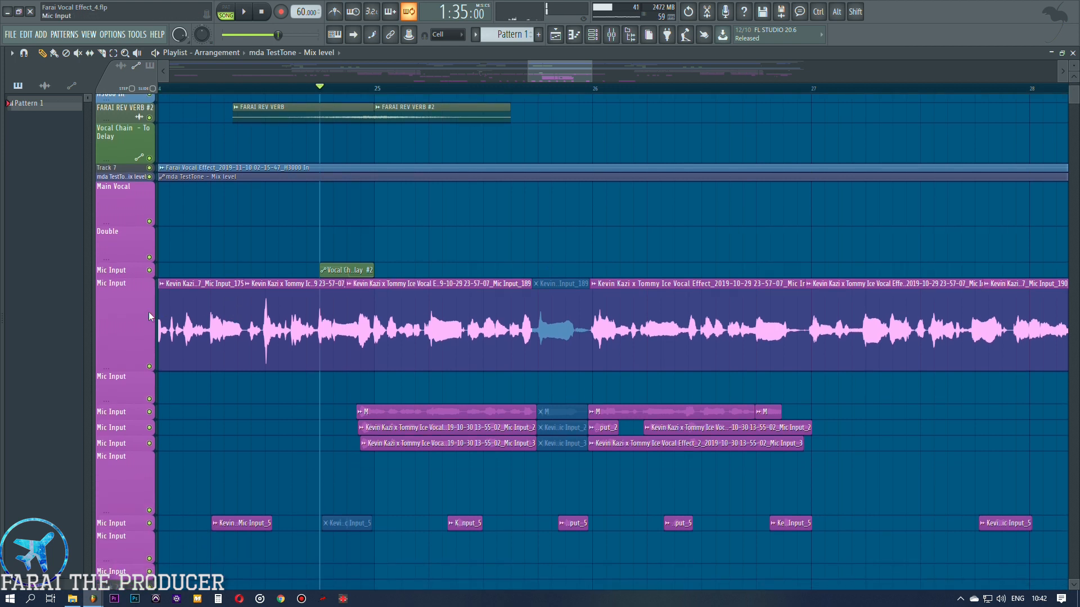
right_click(125, 272)
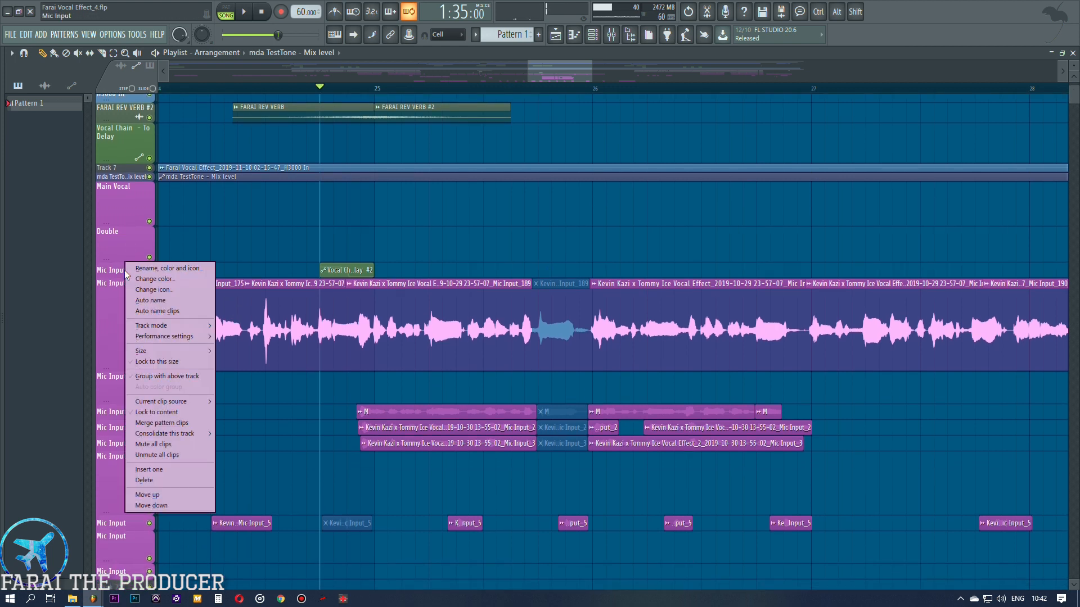
click(156, 473)
drag(107, 276, 107, 416)
scroll(390, 284, down, 2)
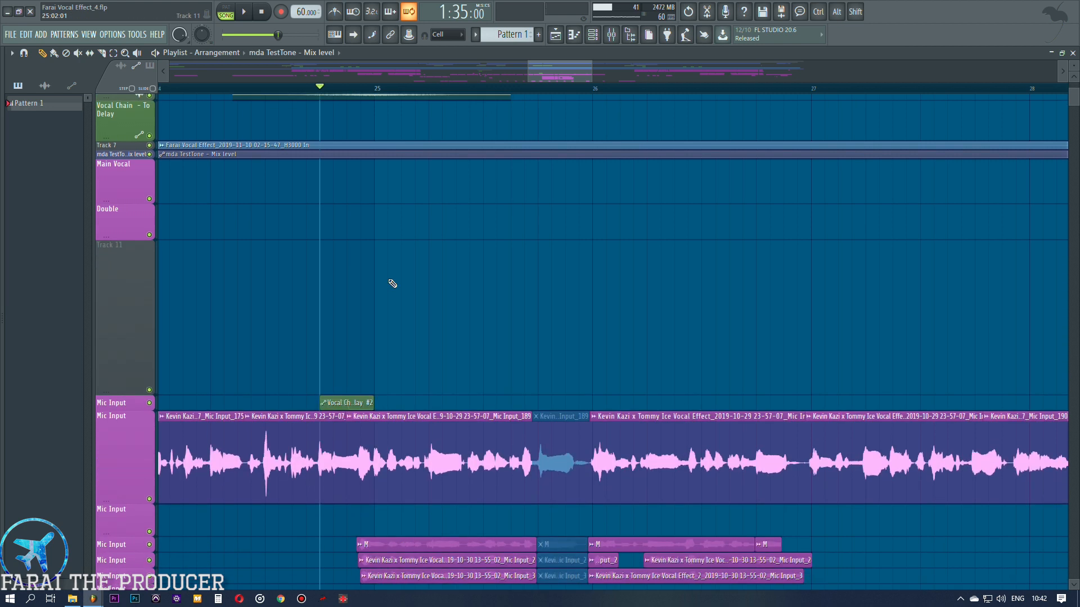
scroll(426, 98, down, 2)
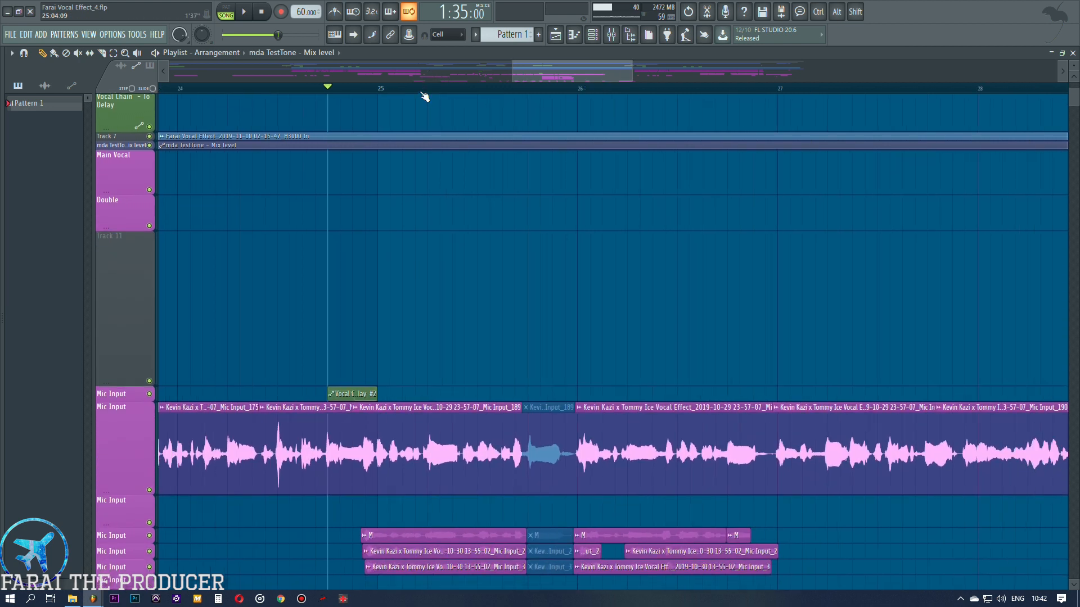
Examine the delay settings of Clearmountain's Domain on the SENDS MI BOIII mixer track and close the plugin.
click(612, 35)
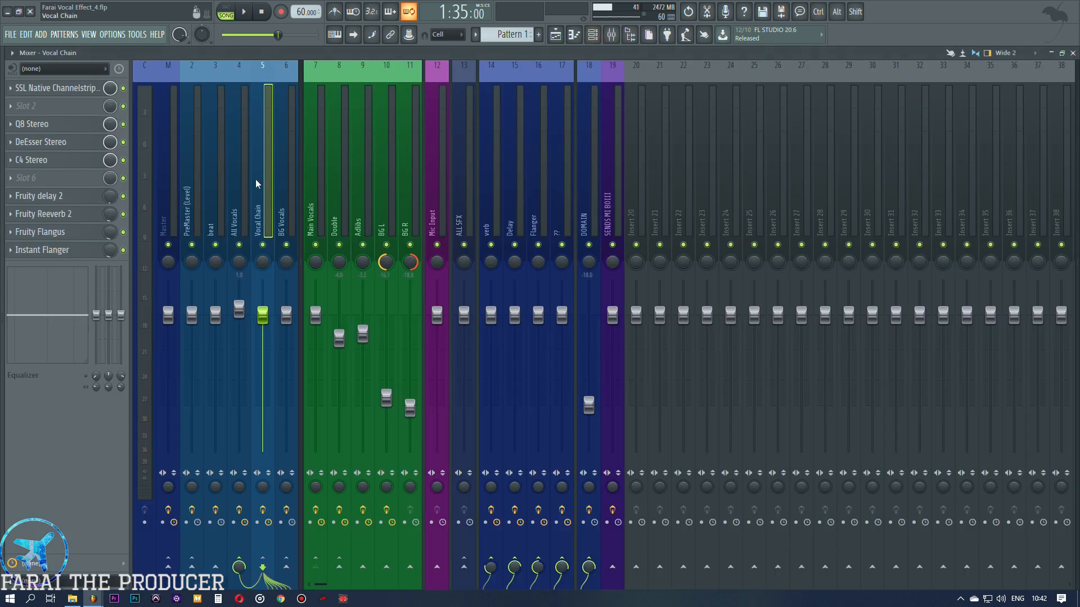
click(608, 186)
click(52, 93)
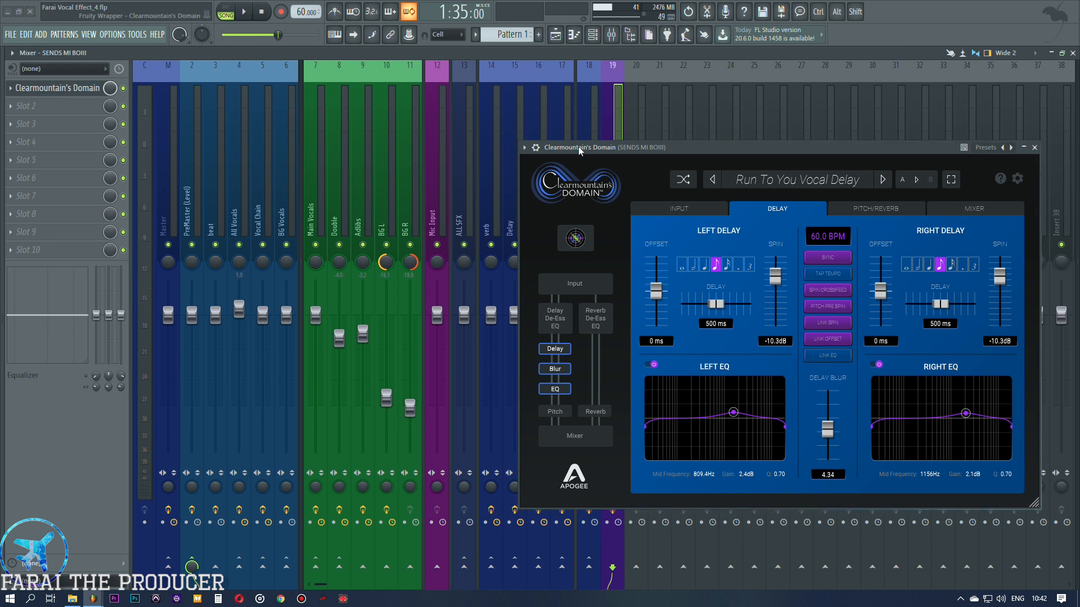
drag(624, 135, 620, 104)
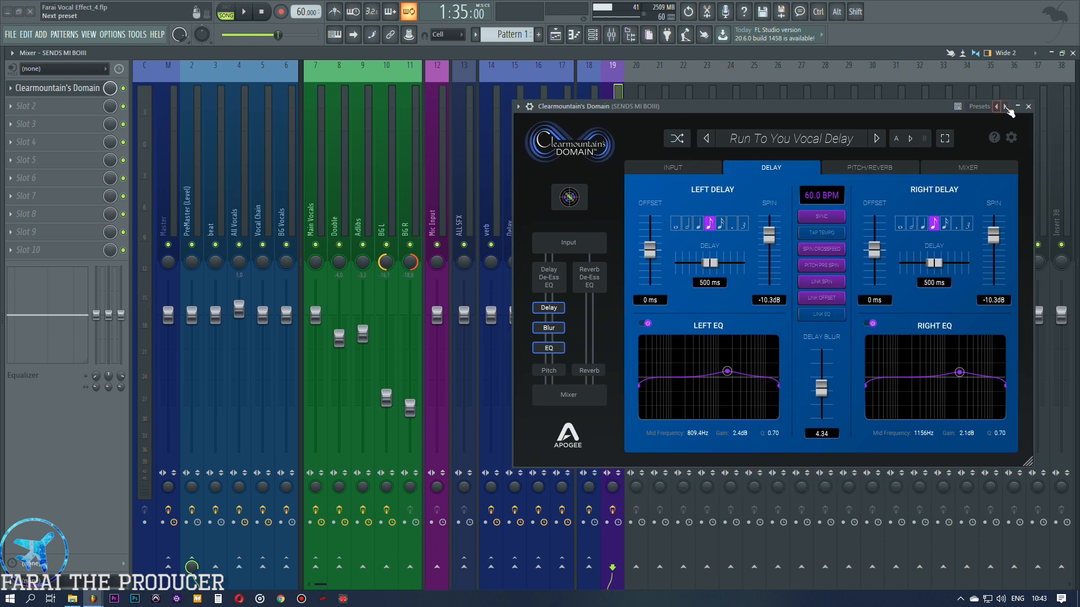
click(1027, 106)
Enable the send from the Vocal Chain mixer track to SENDS MI BOIII, switching it off and on again to demonstrate.
click(263, 169)
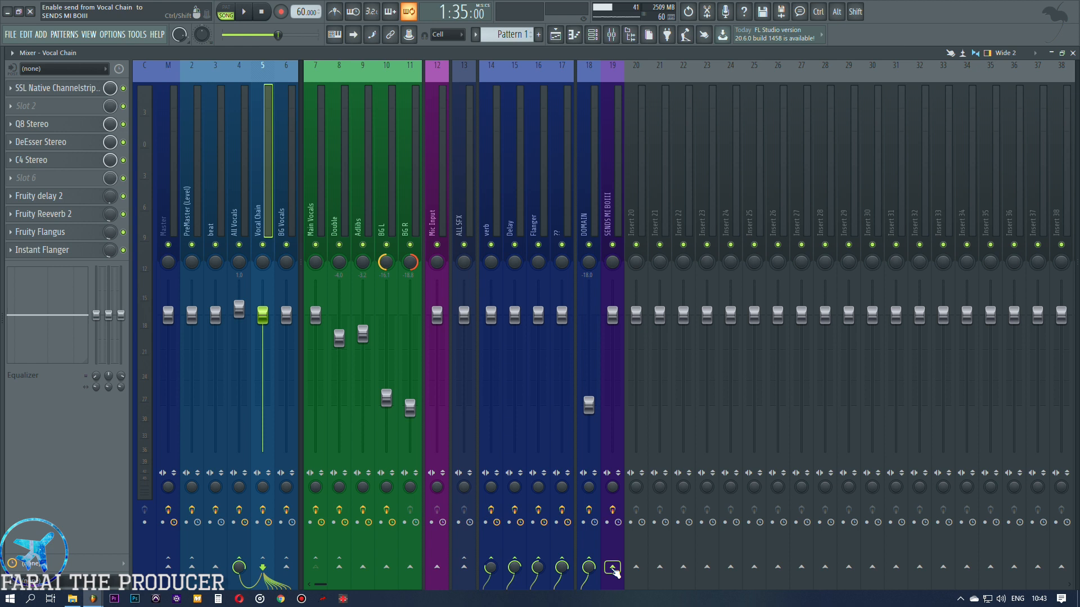
click(613, 567)
key(alt)
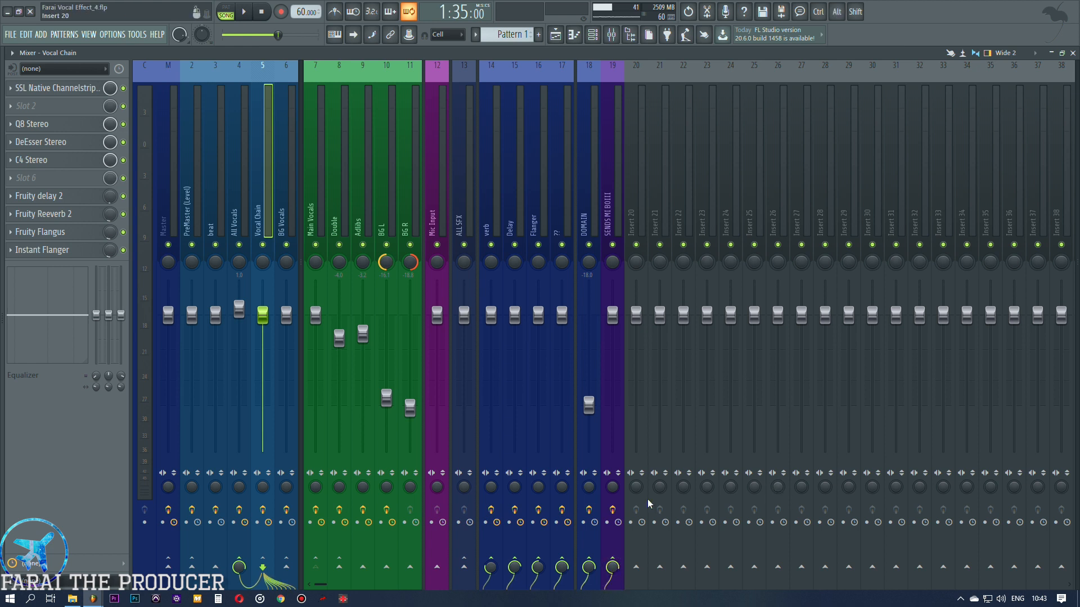
click(612, 568)
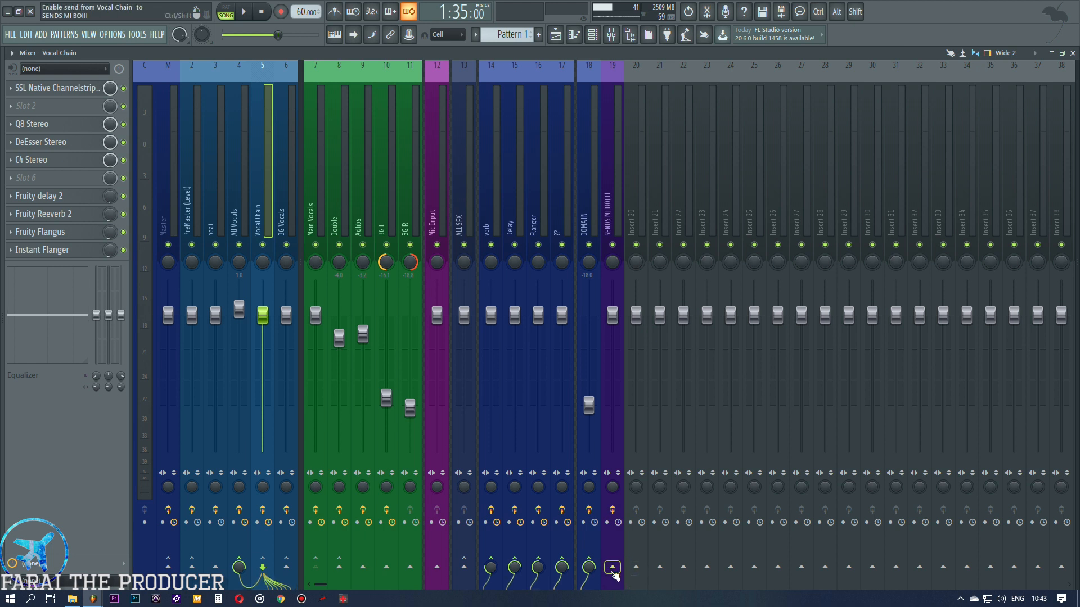
click(613, 567)
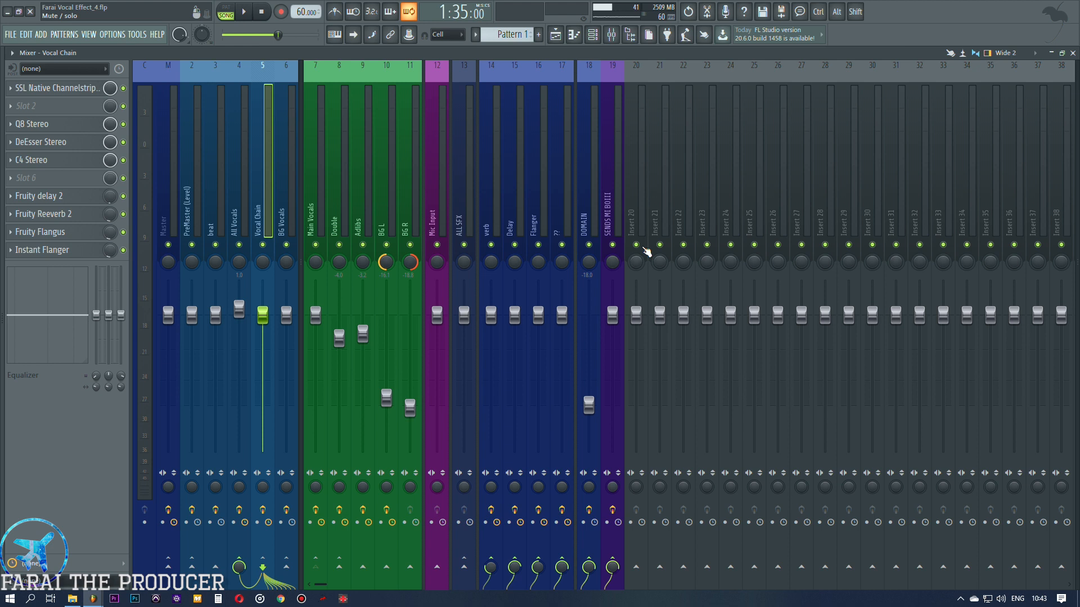
Select the SENDS MI BOIII mixer track and play the song briefly to check its incoming vocal signal.
click(607, 211)
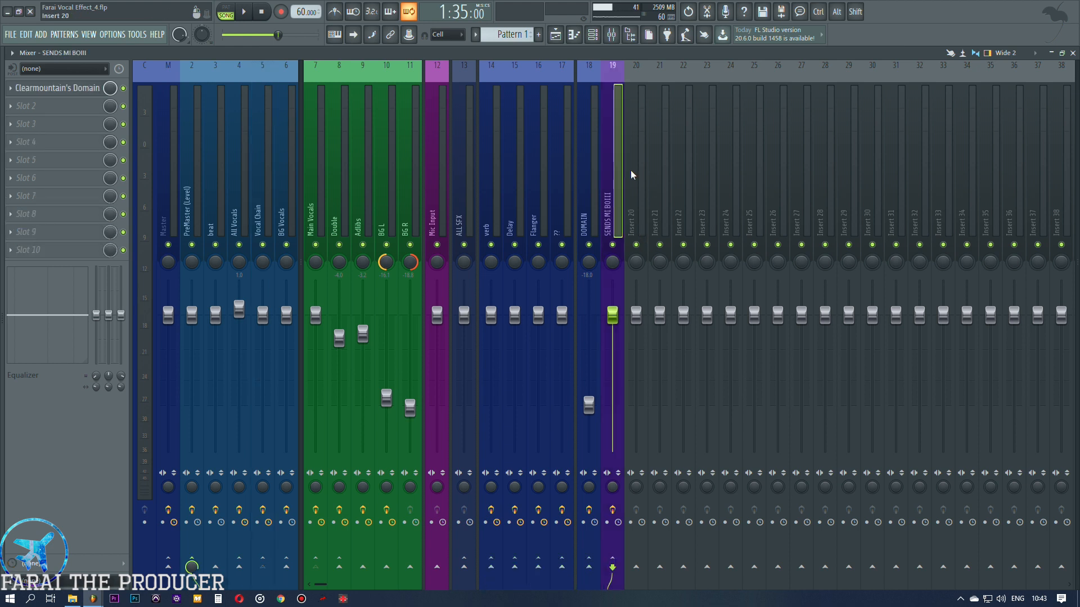
key(space)
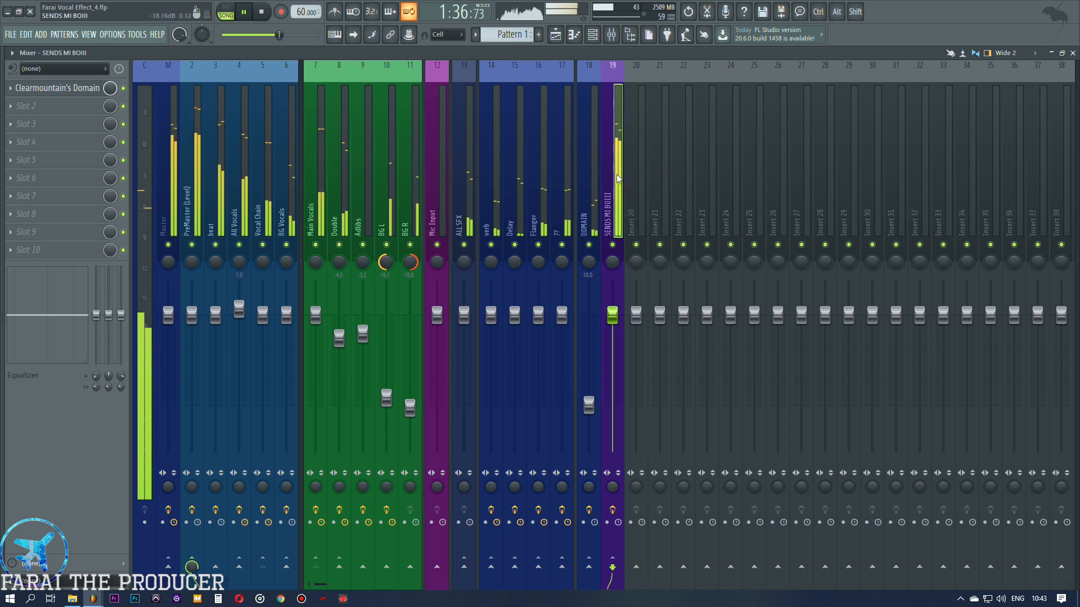
key(space)
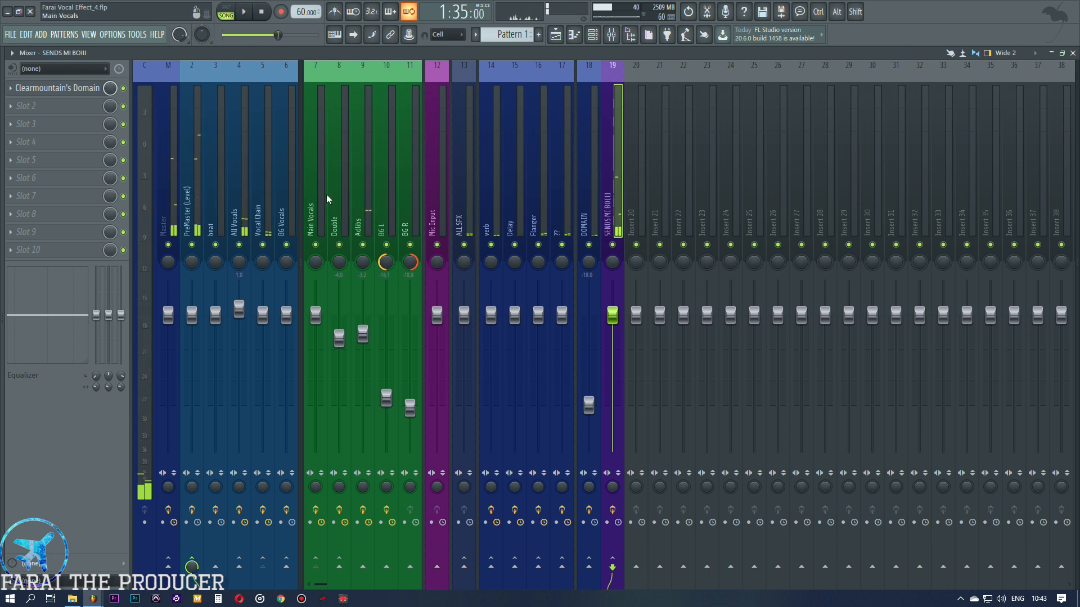
Turn the Vocal Chain send level to SENDS MI BOIII all the way down and play briefly to check the signal.
click(271, 168)
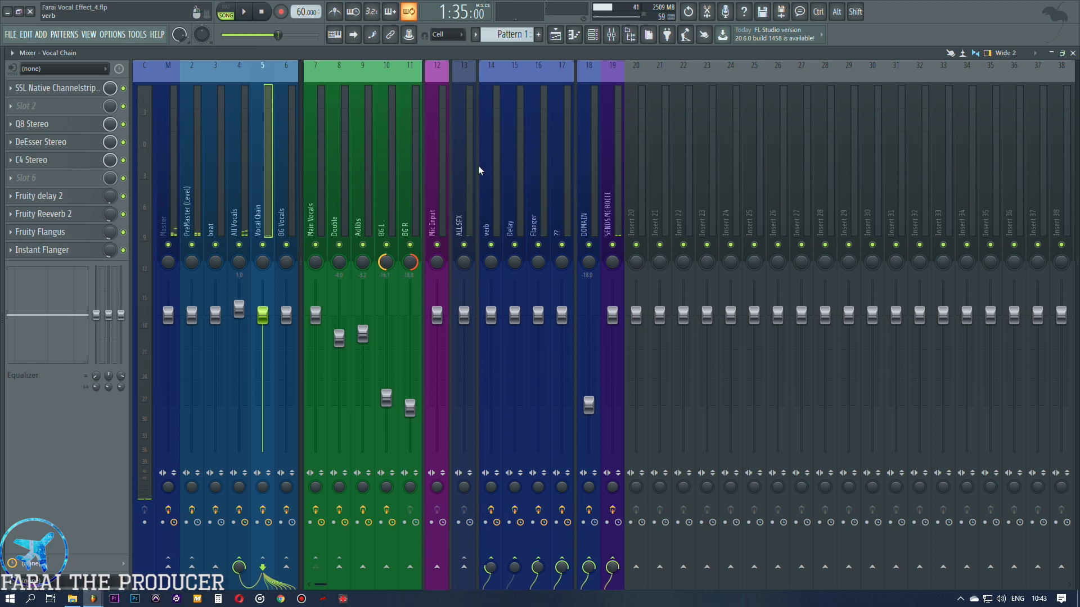
click(607, 174)
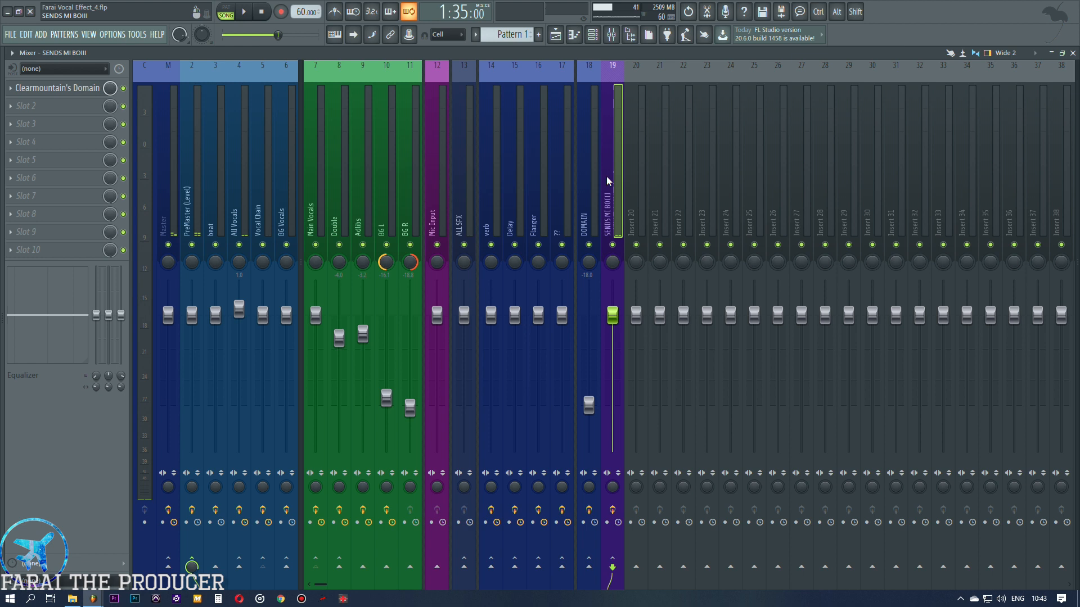
click(274, 182)
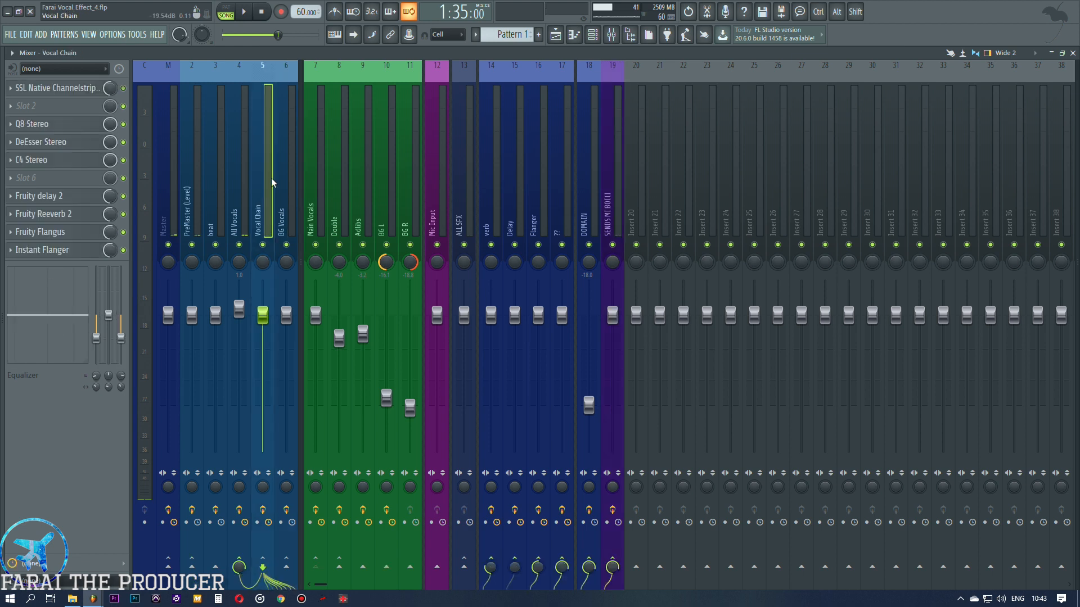
click(613, 568)
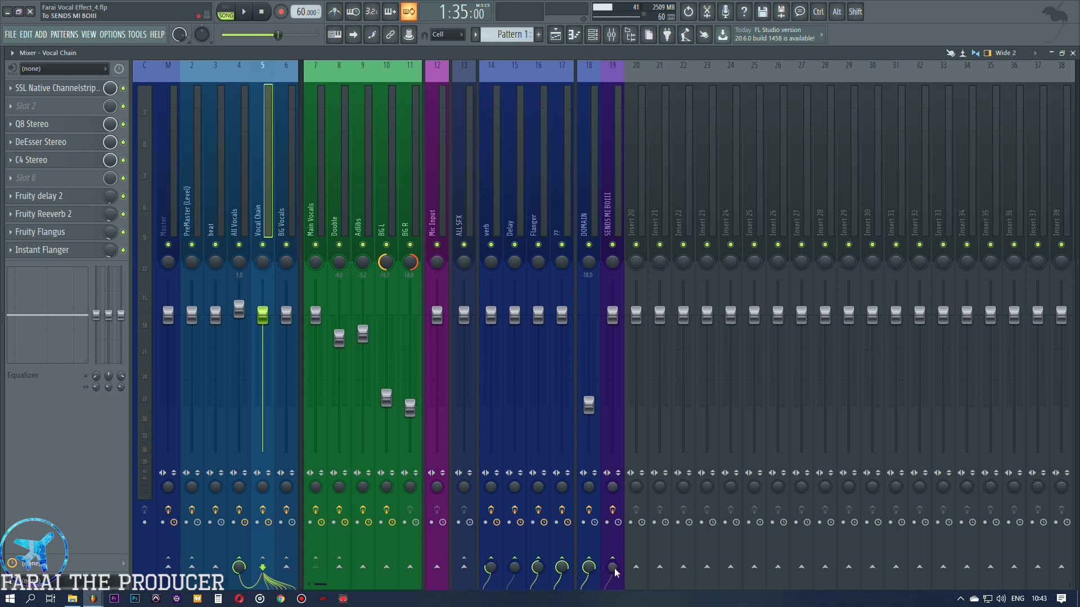
key(space)
key(space)
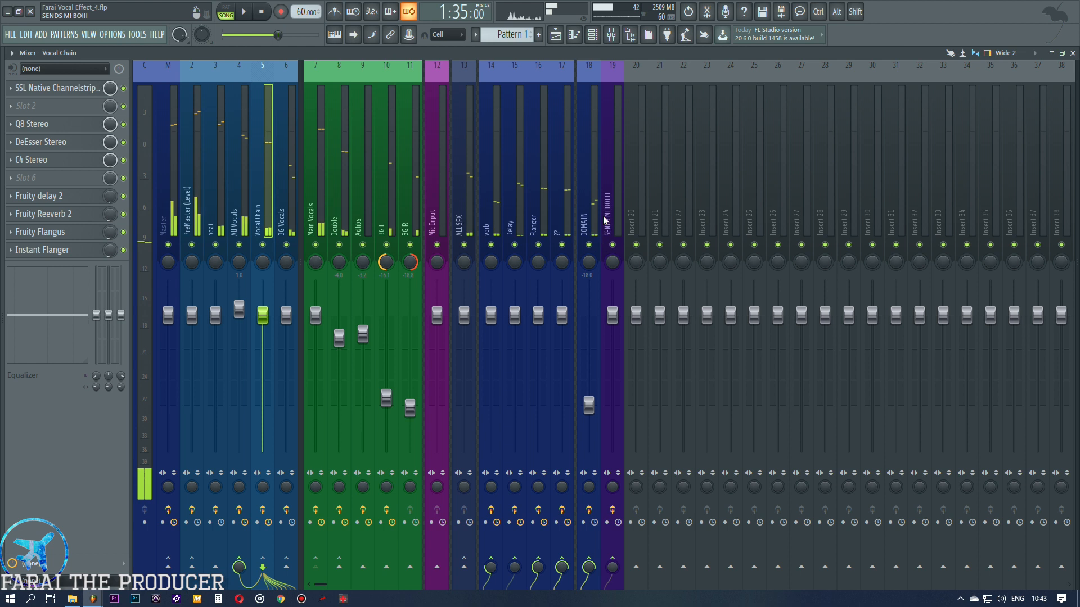
Create an automation clip for the Vocal Chain send level to SENDS MI BOIII.
right_click(613, 572)
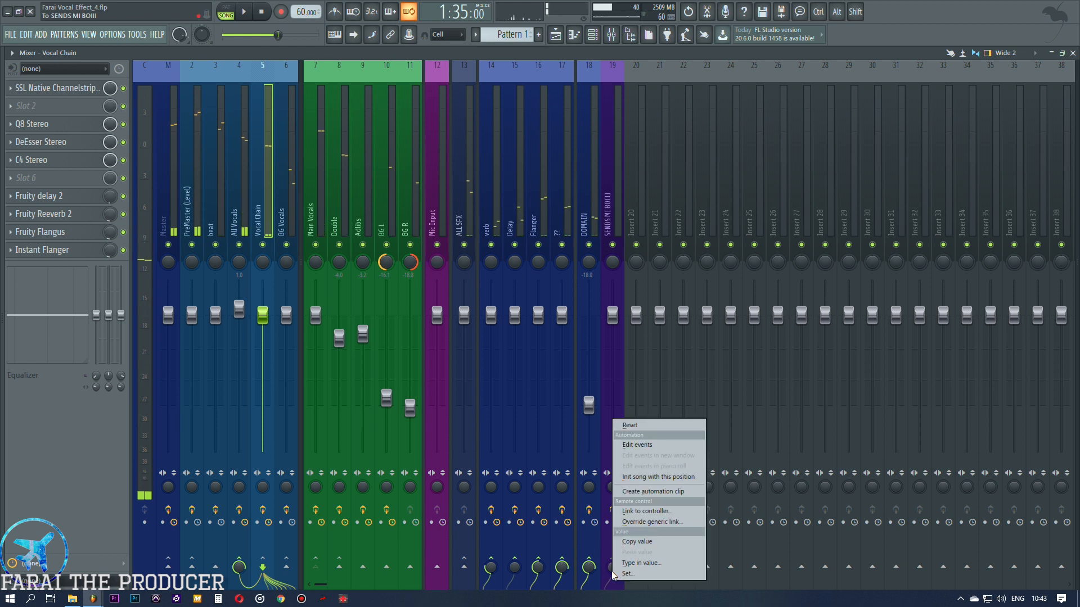
click(661, 491)
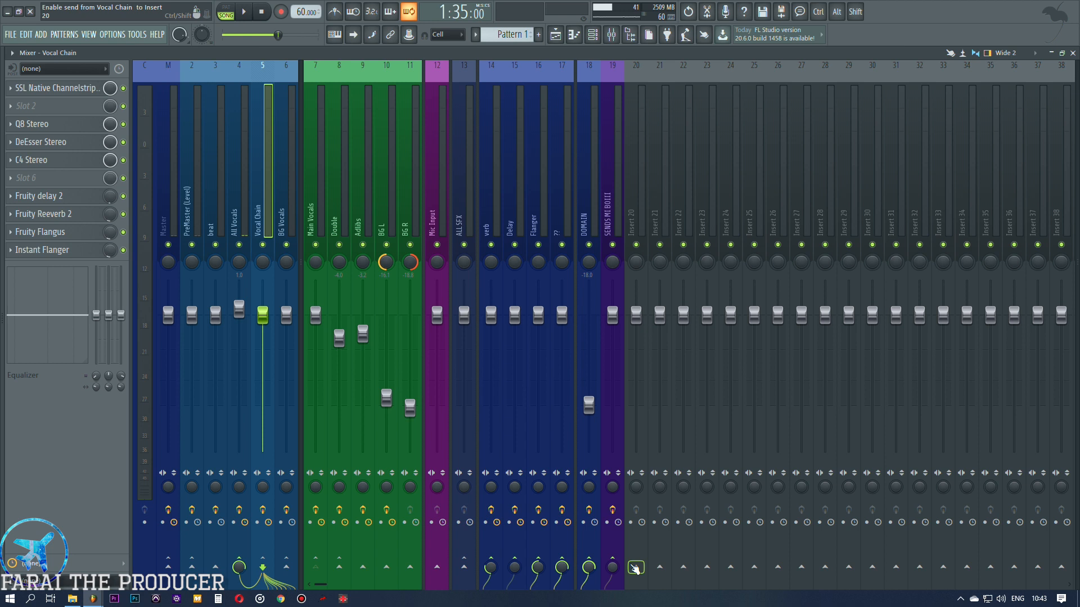
right_click(613, 568)
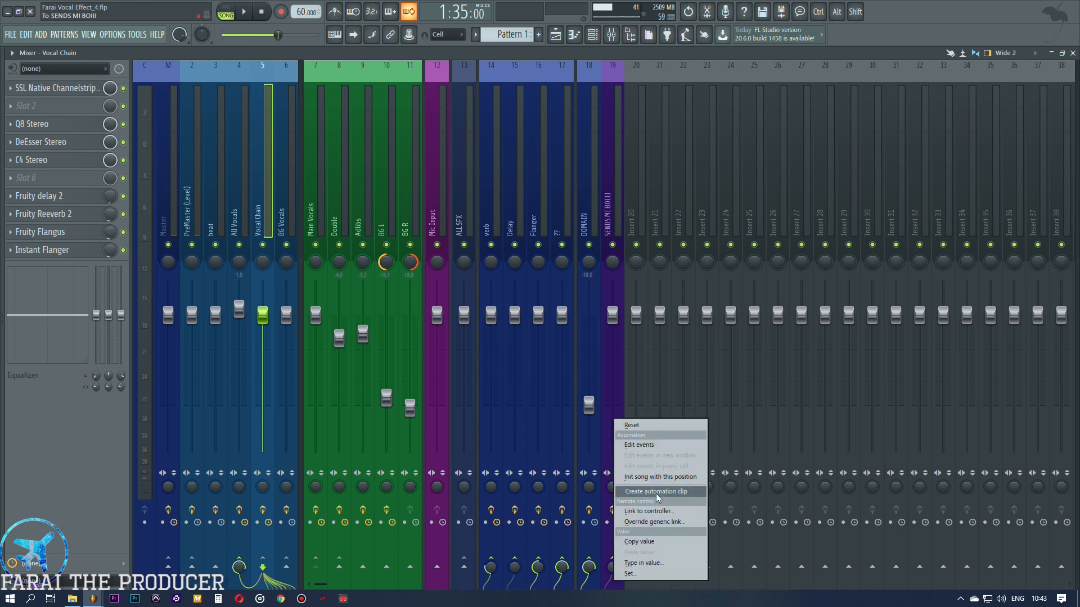
click(656, 492)
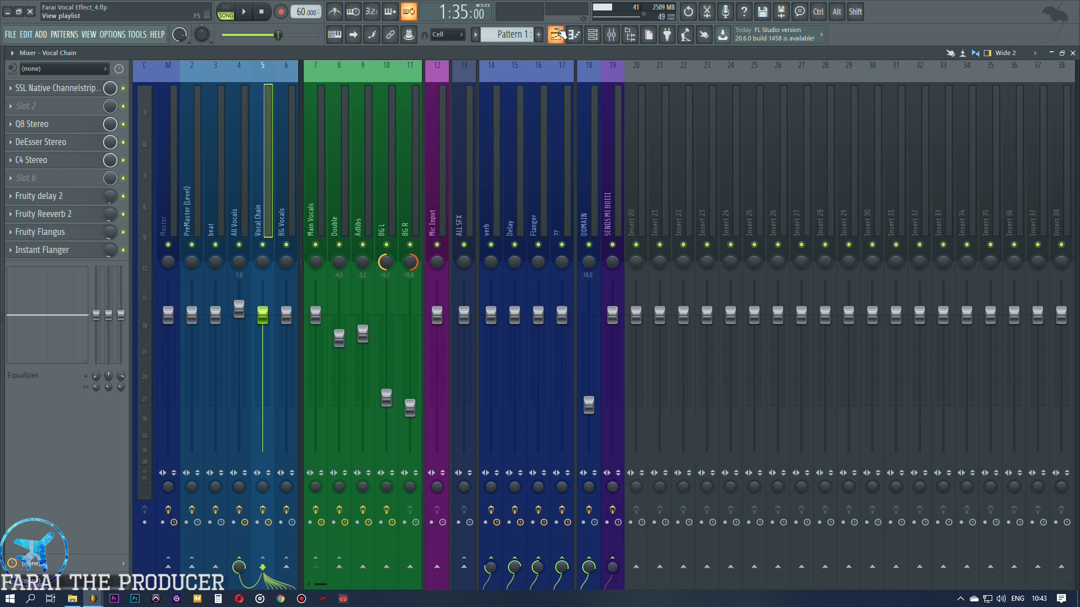
Reduce the height of the playlist track holding the selected SENDS MI BOIII automation clip and auto-name the track.
click(557, 34)
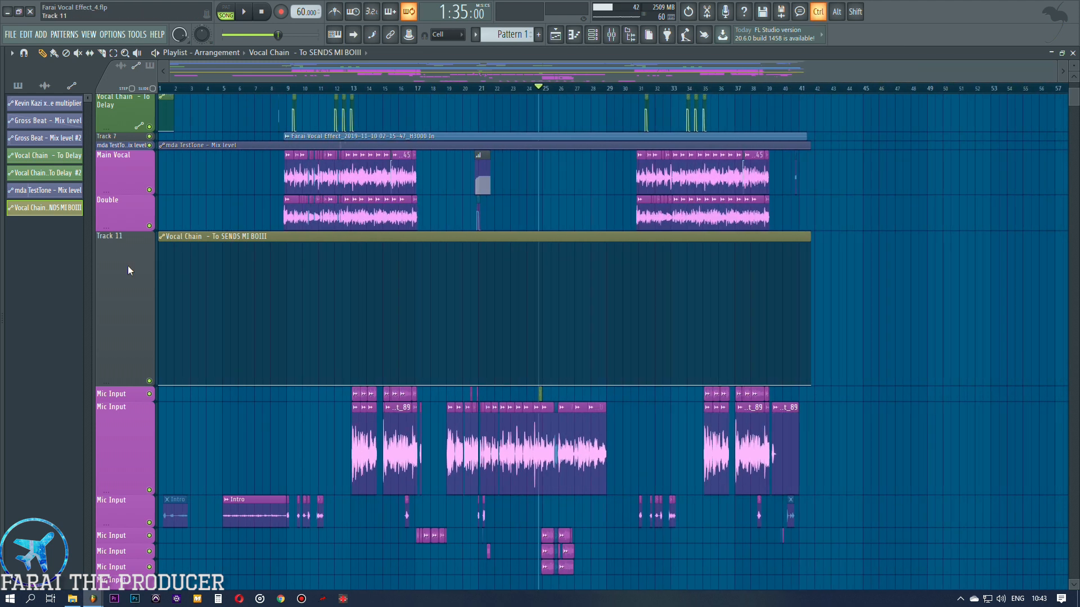
ctrl+click(128, 267)
scroll(336, 281, up, 4)
scroll(332, 282, down, 3)
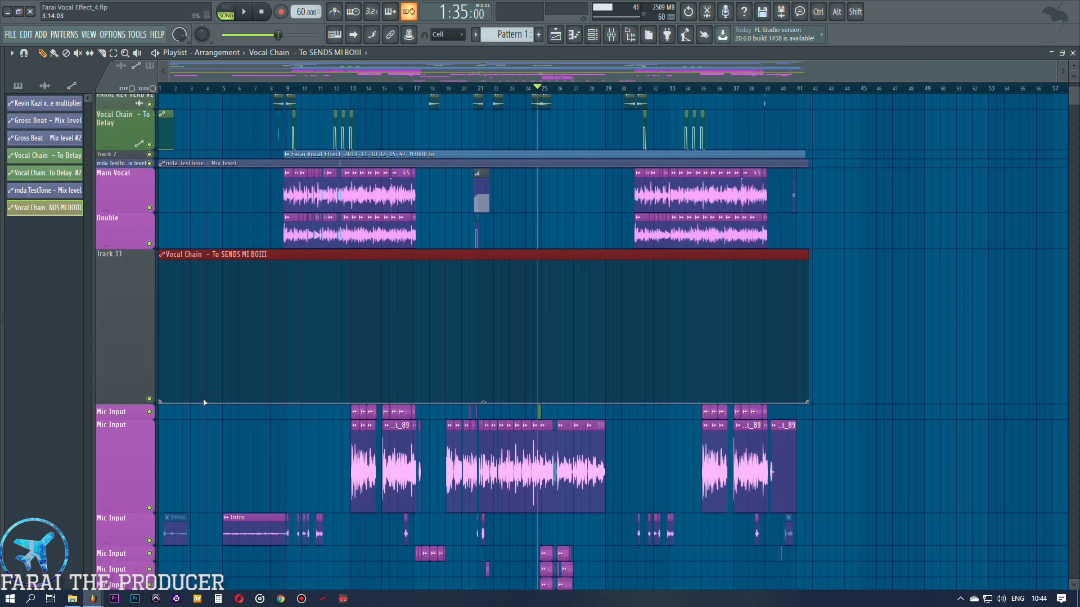
scroll(270, 385, down, 2)
drag(125, 354, 114, 295)
right_click(112, 257)
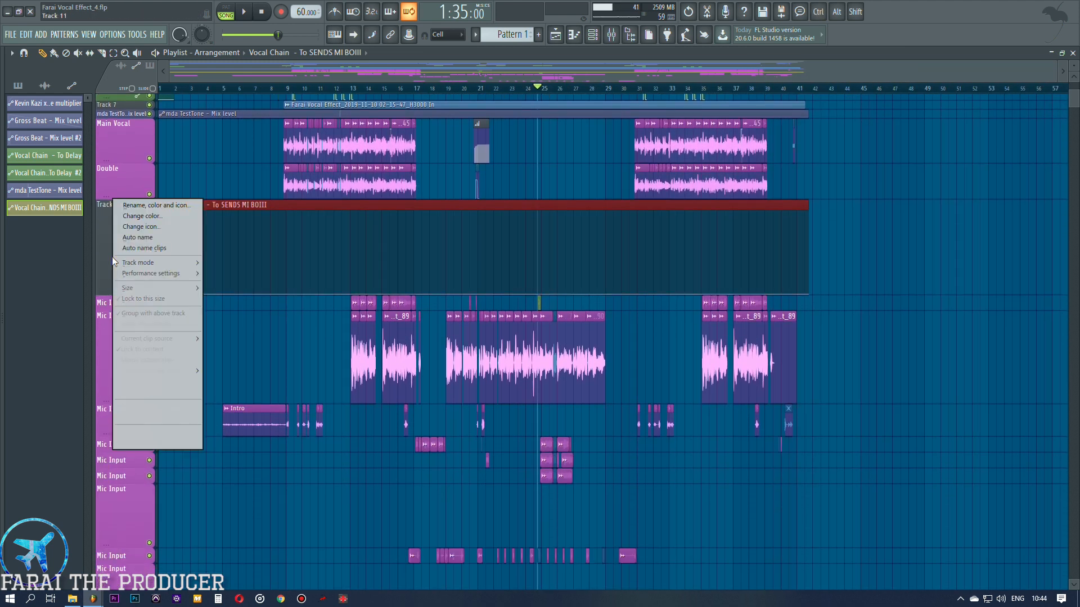
click(137, 238)
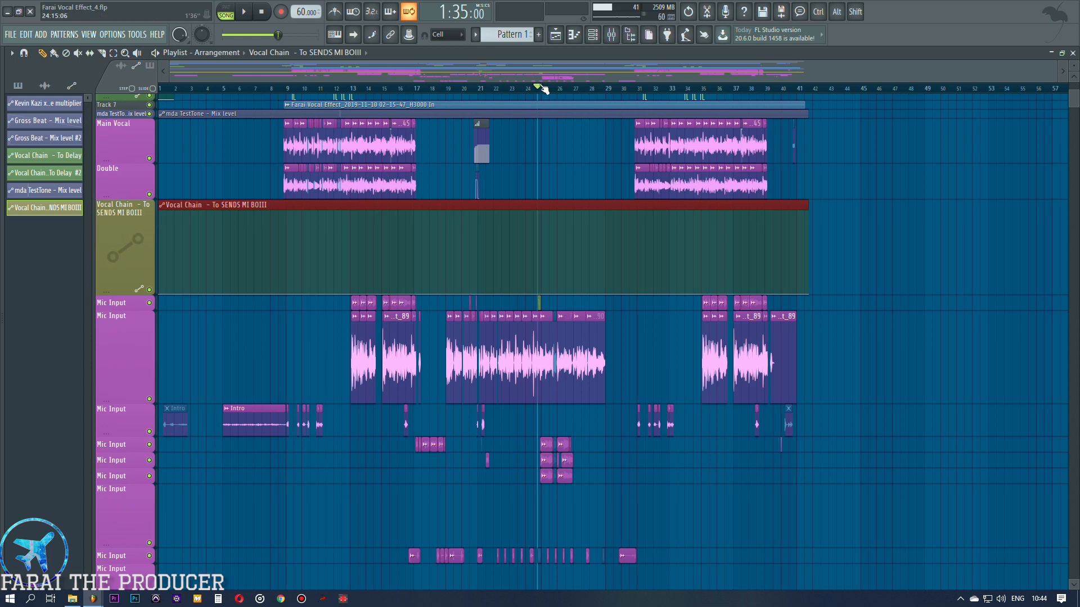
Place the song position at bar 25, beneath the SENDS MI BOIII send automation clip.
ctrl+click(301, 334)
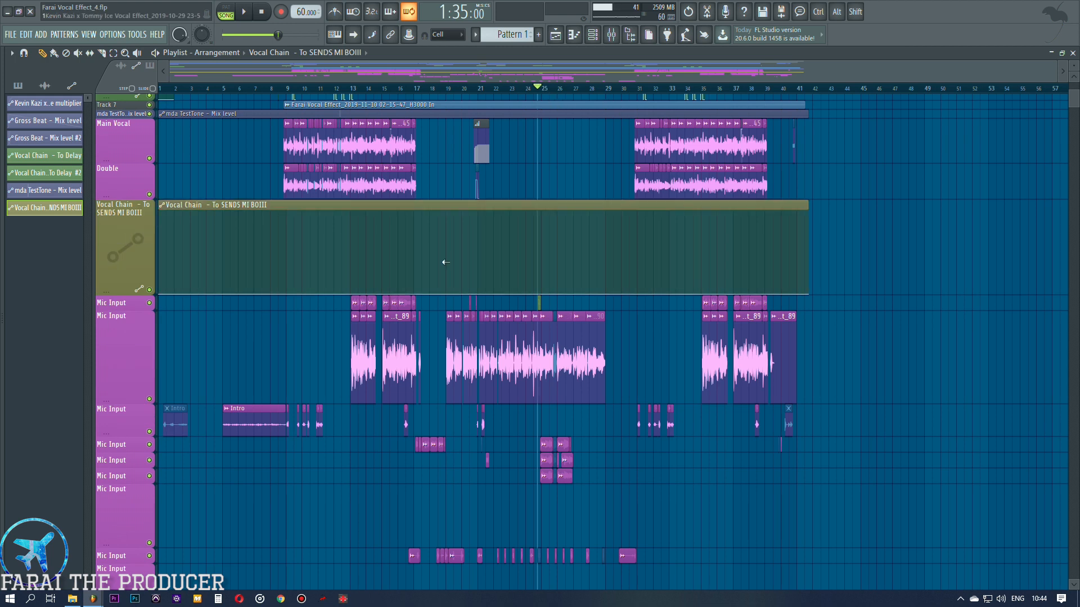
scroll(550, 90, up, 8)
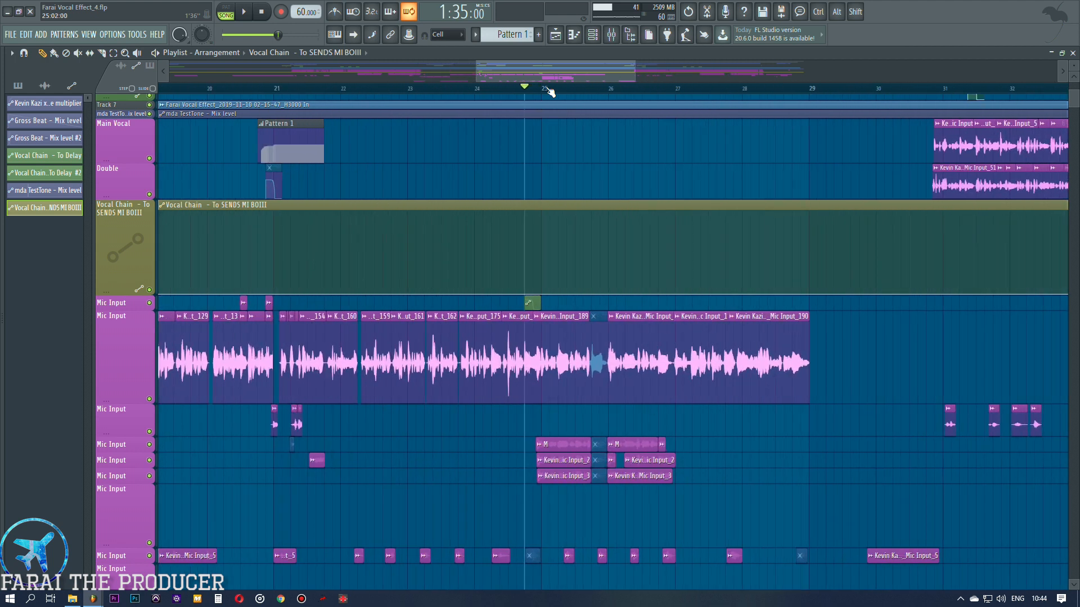
drag(586, 332, 963, 404)
ctrl+click(962, 434)
right_click(953, 389)
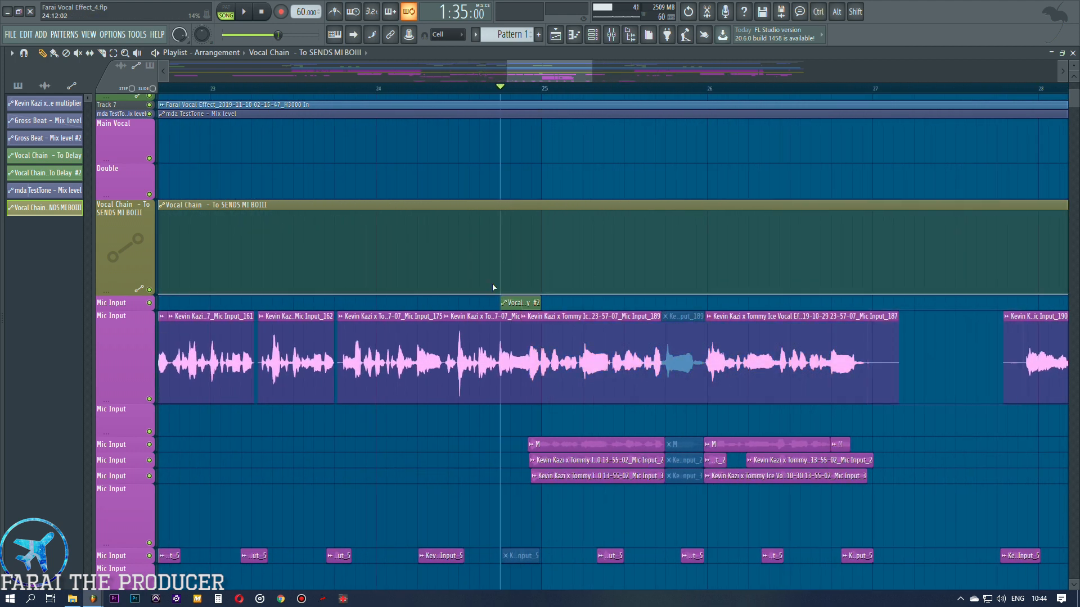
click(544, 95)
scroll(546, 93, up, 3)
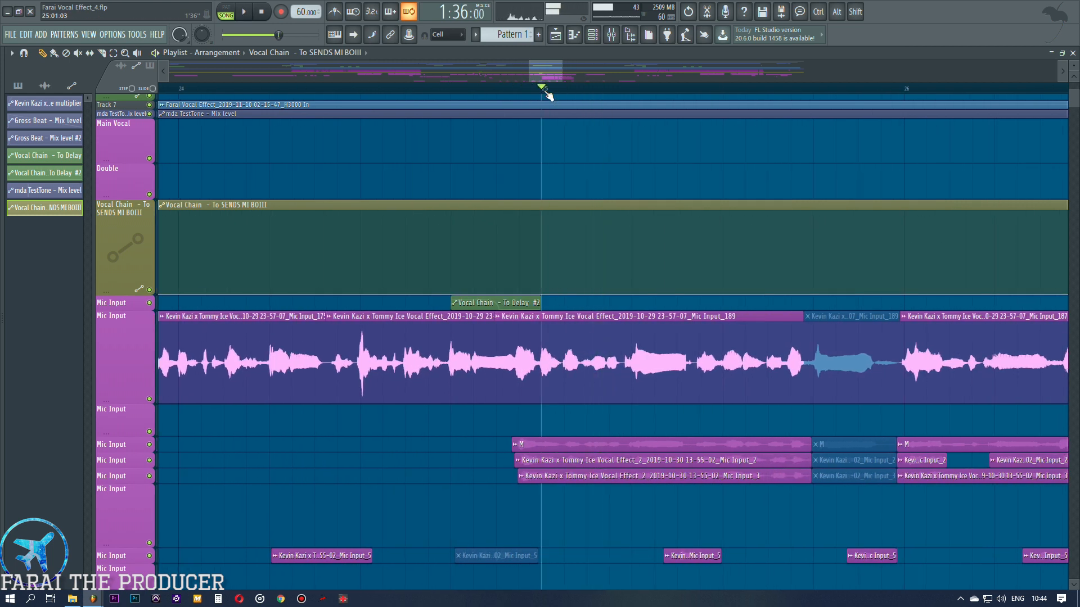
scroll(545, 91, up, 3)
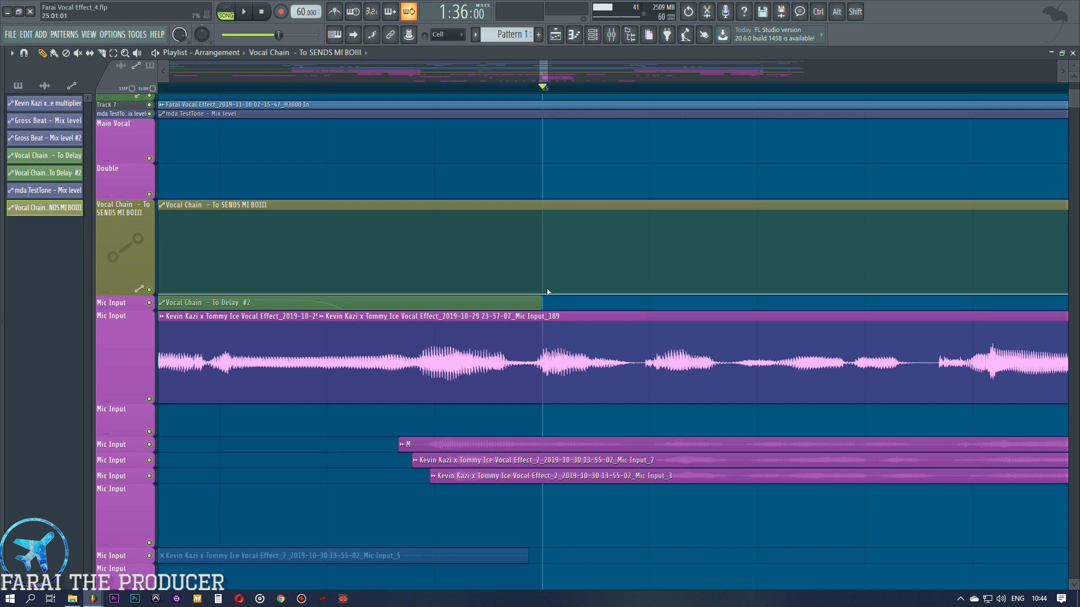
scroll(546, 75, down, 5)
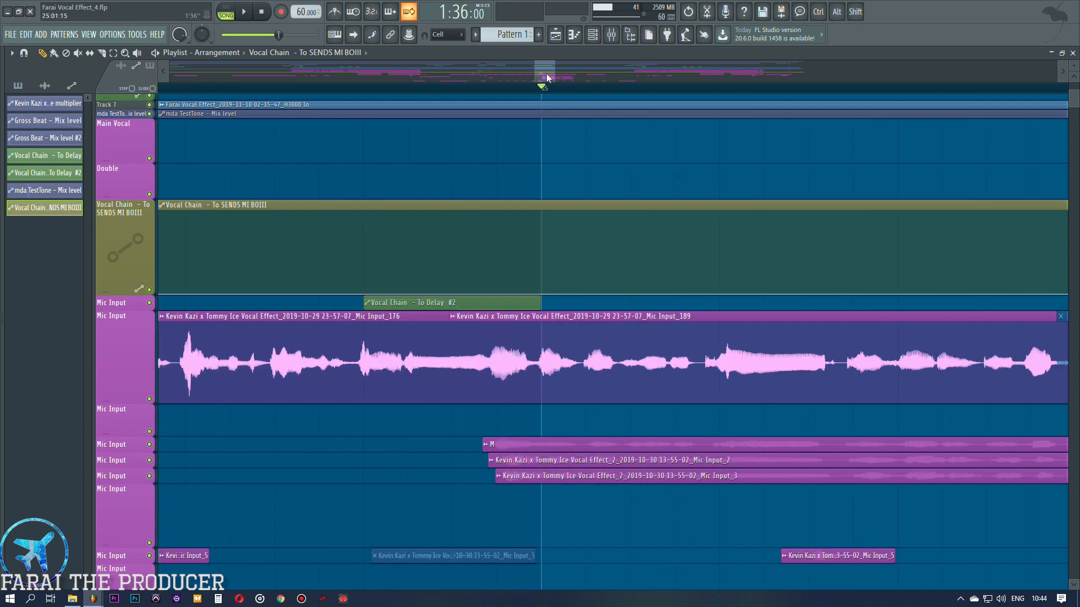
drag(402, 290, 404, 287)
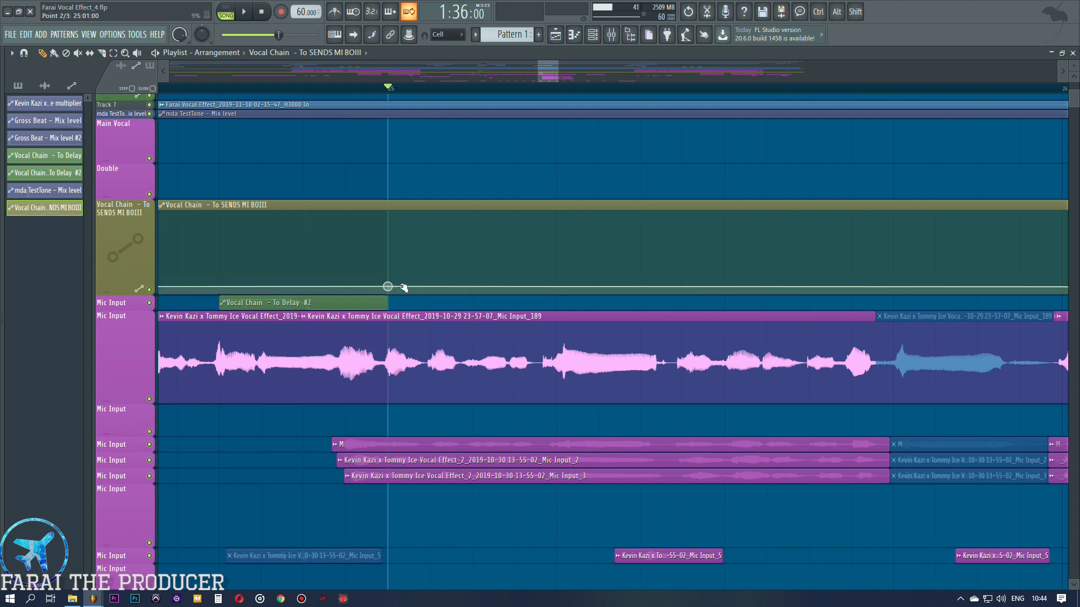
key(ctrl+z)
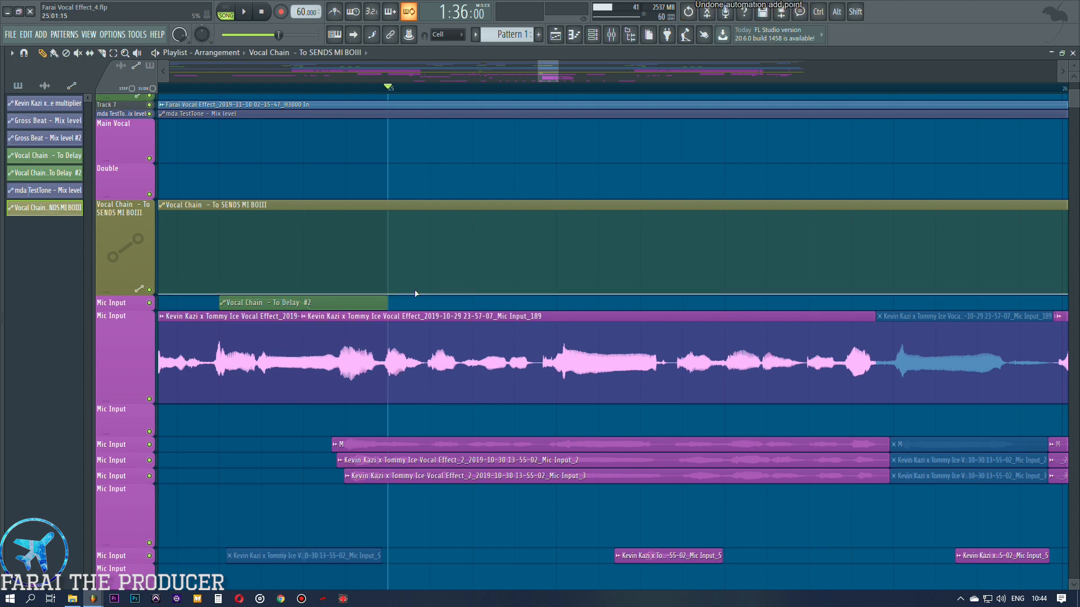
click(416, 293)
drag(390, 291, 392, 298)
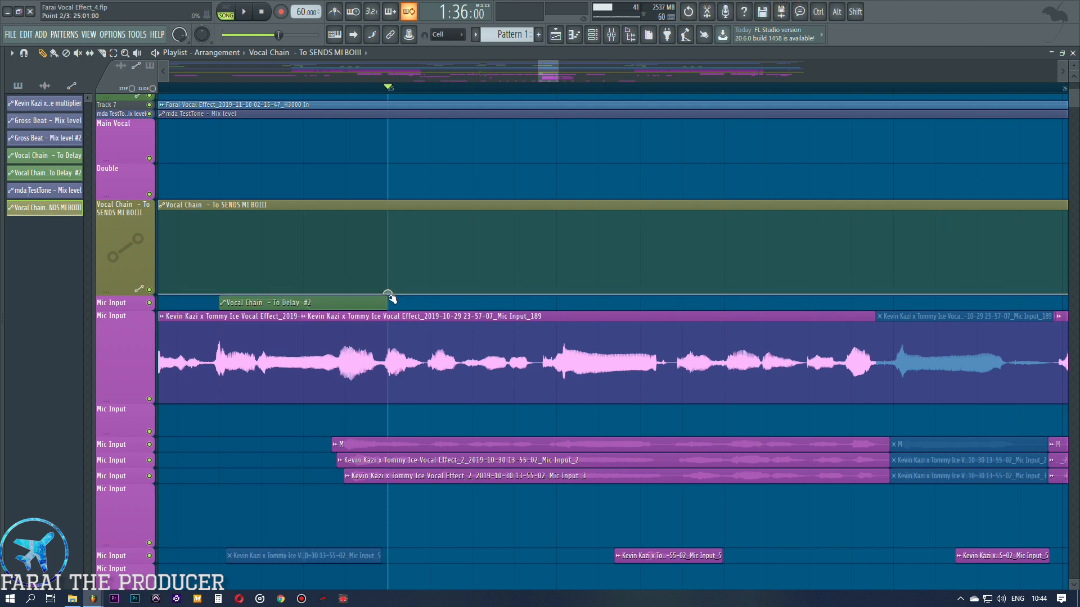
key(ctrl+z)
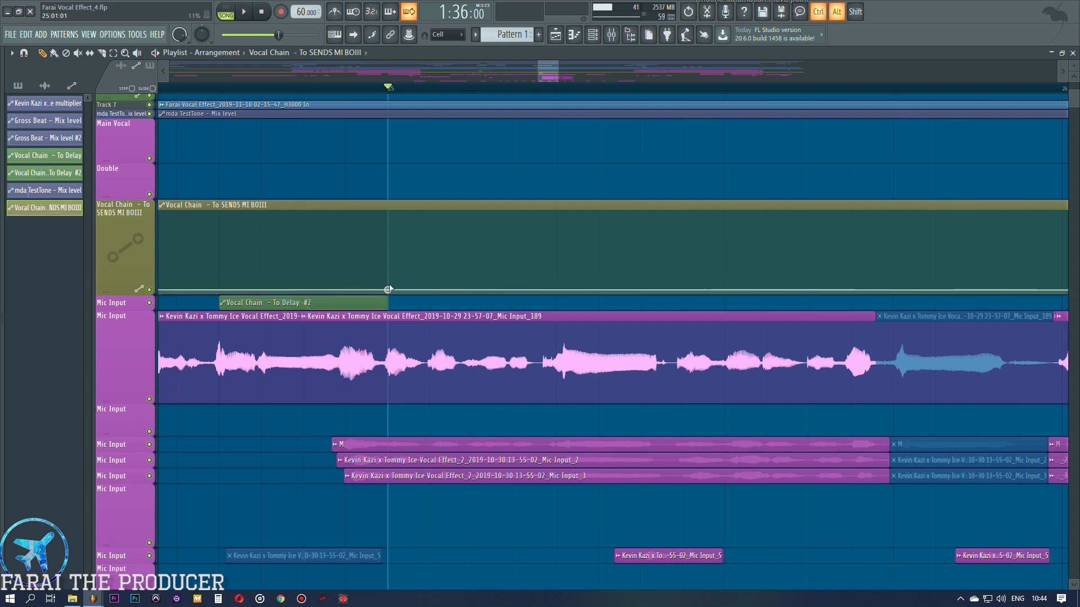
key(ctrl+z)
scroll(429, 89, up, 4)
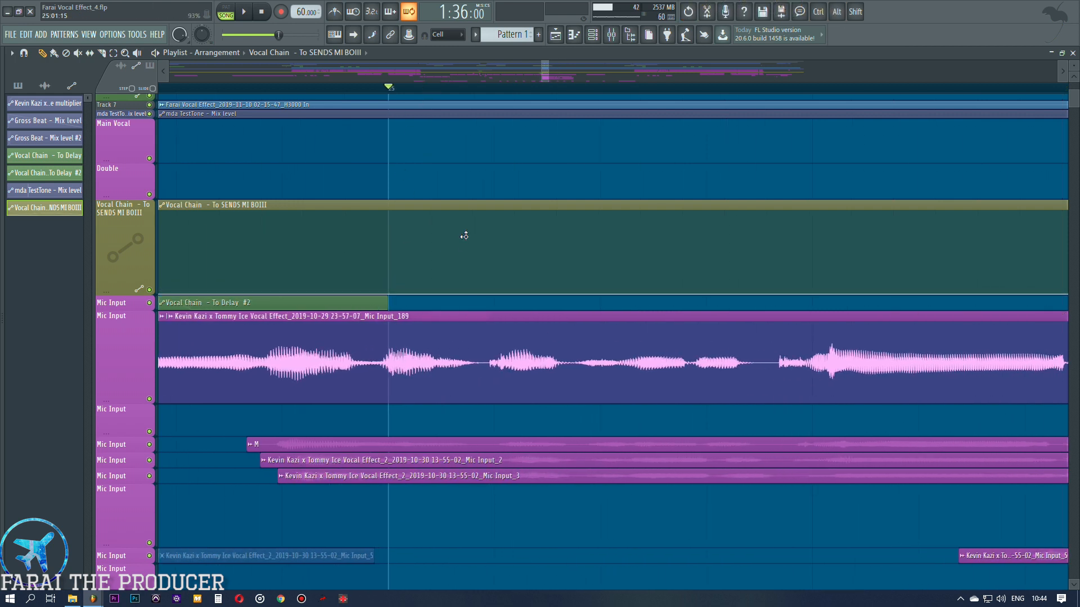
drag(456, 294, 452, 269)
key(ctrl+z)
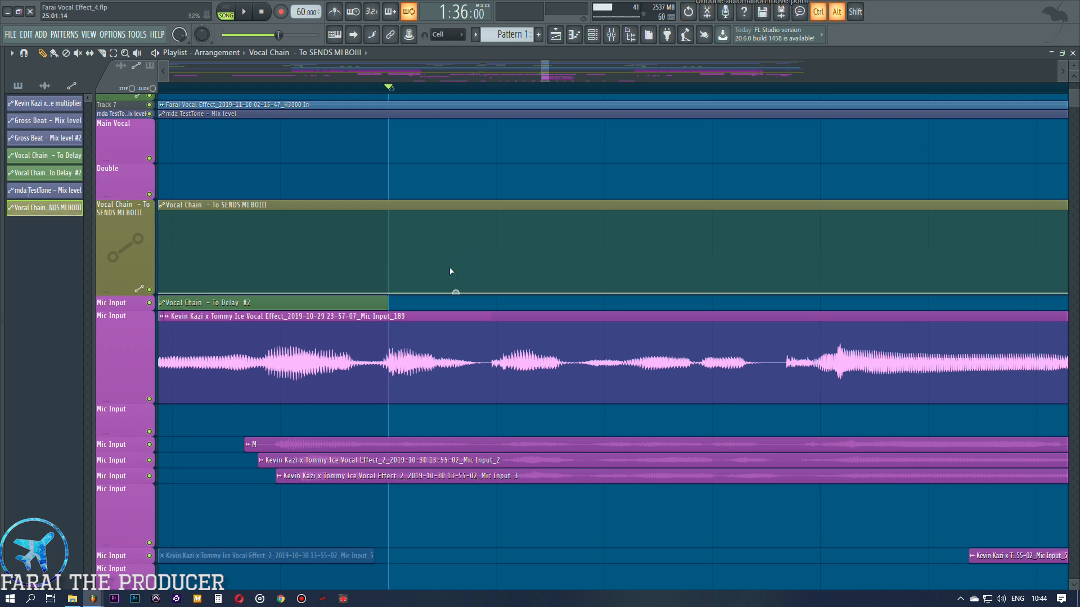
key(ctrl+z)
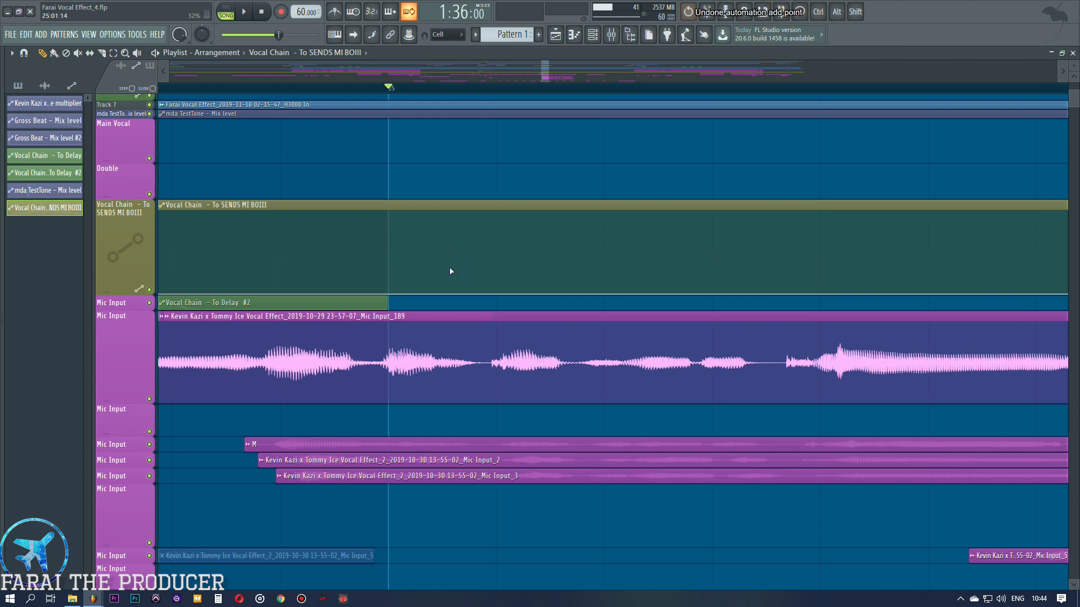
Try to step the SENDS MI BOIII send automation up at bar 25, and undo the edits.
scroll(393, 92, down, 3)
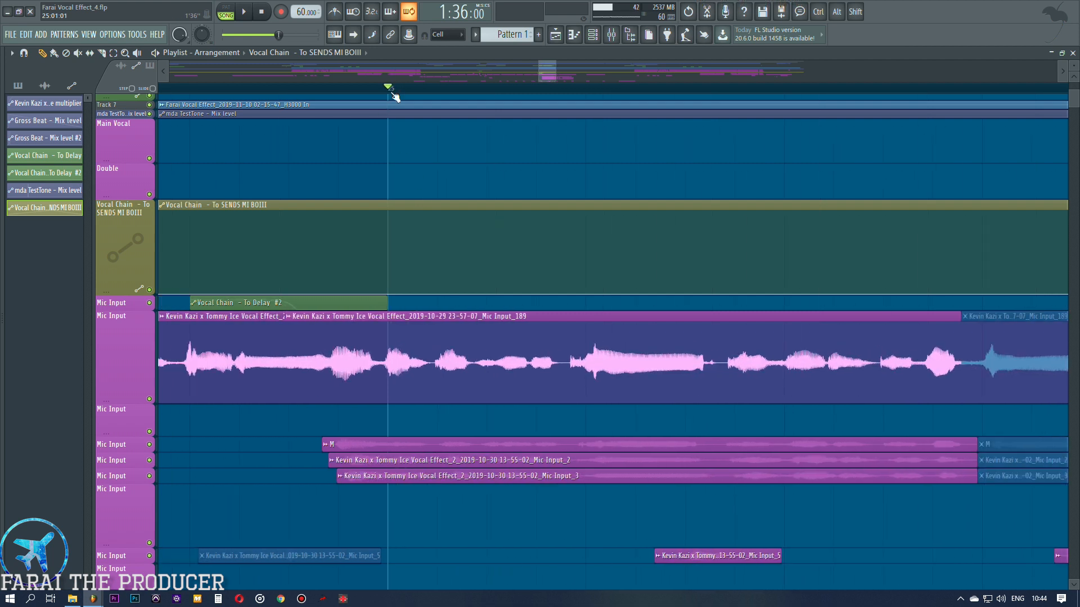
mouse_move(392, 292)
mouse_down()
mouse_move(431, 284)
mouse_move(387, 275)
mouse_up()
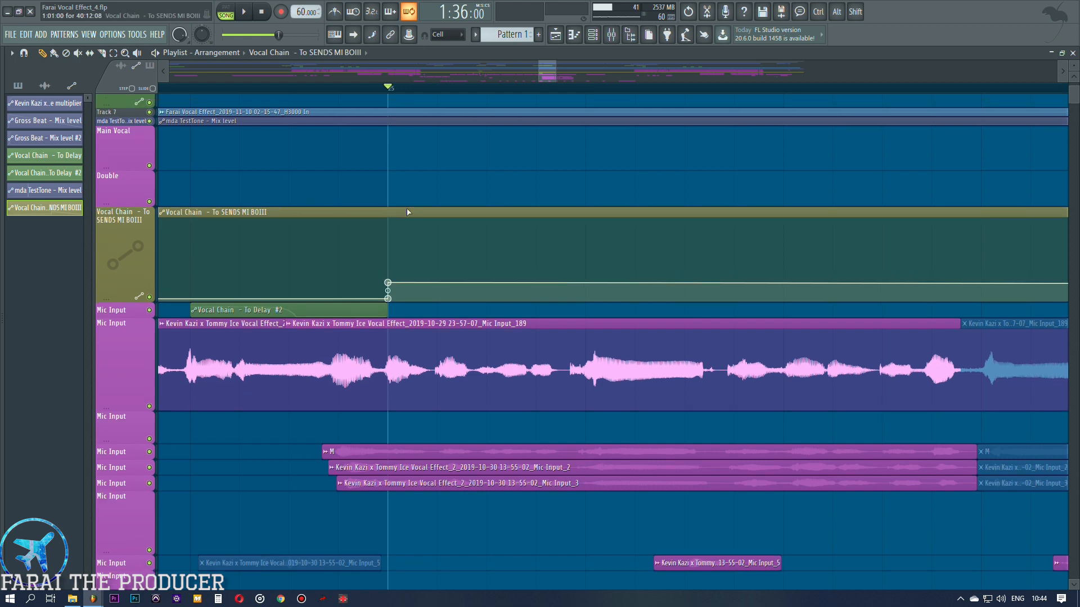
scroll(410, 196, up, 4)
scroll(203, 98, down, 4)
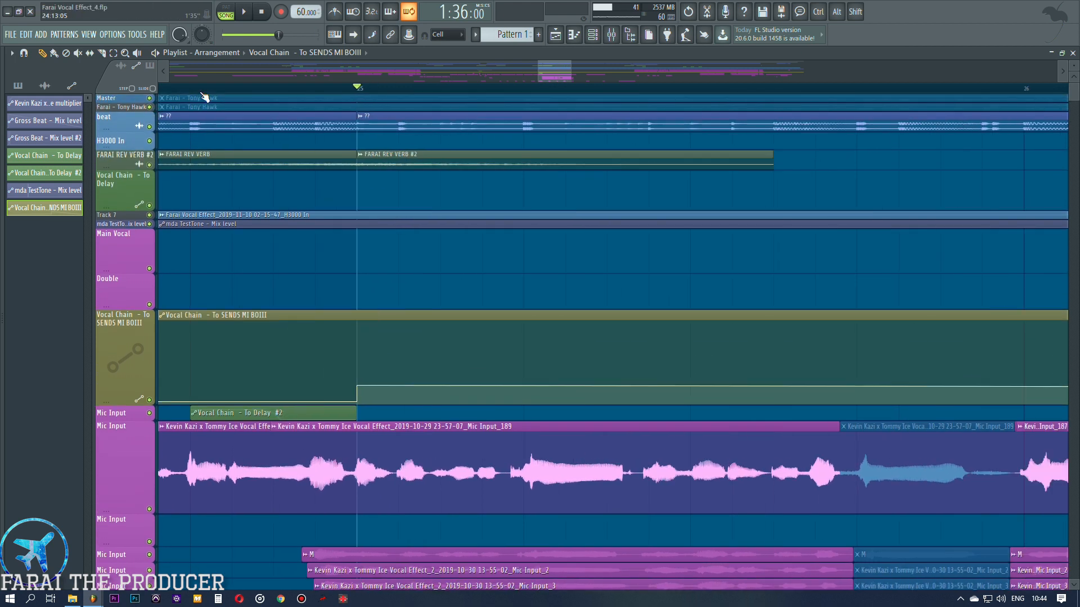
scroll(258, 137, up, 5)
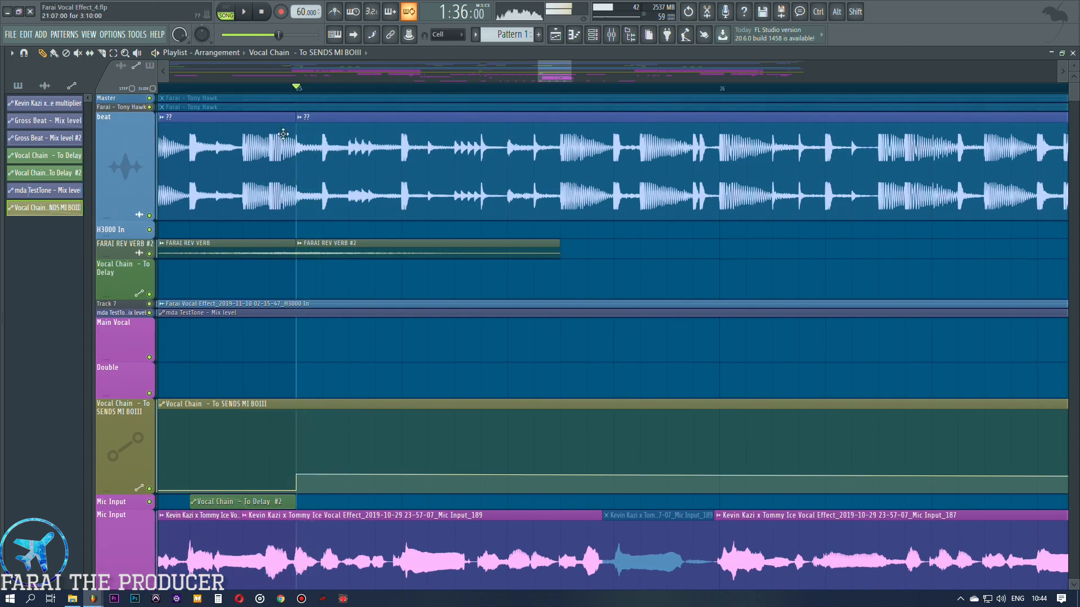
scroll(281, 92, up, 3)
ctrl+click(417, 176)
ctrl+click(398, 345)
scroll(394, 355, down, 1)
drag(125, 456, 125, 484)
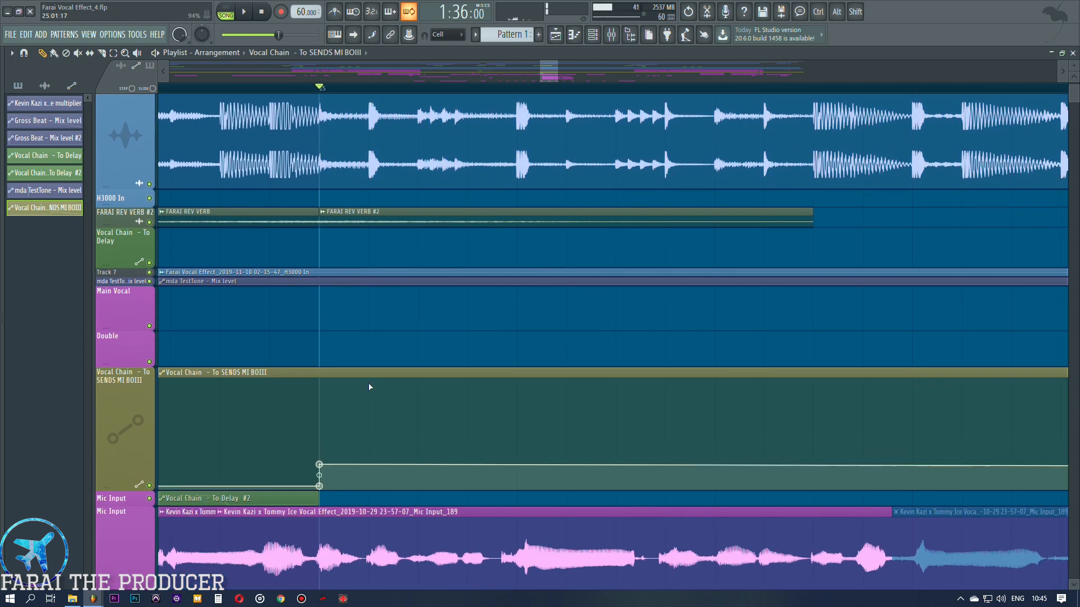
scroll(372, 383, down, 2)
key(ctrl+alt+z)
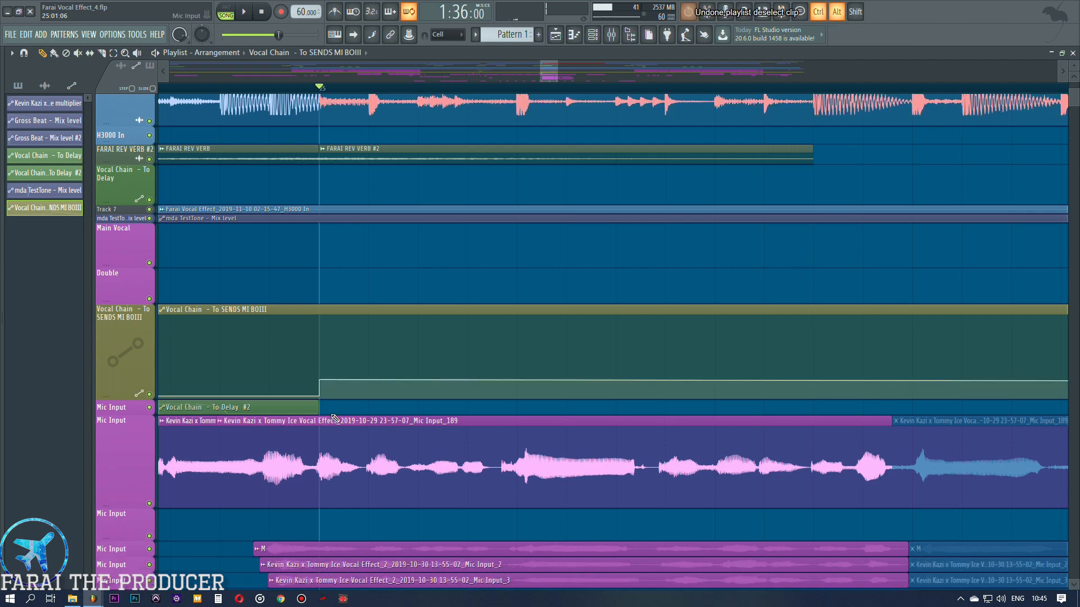
scroll(331, 416, down, 3)
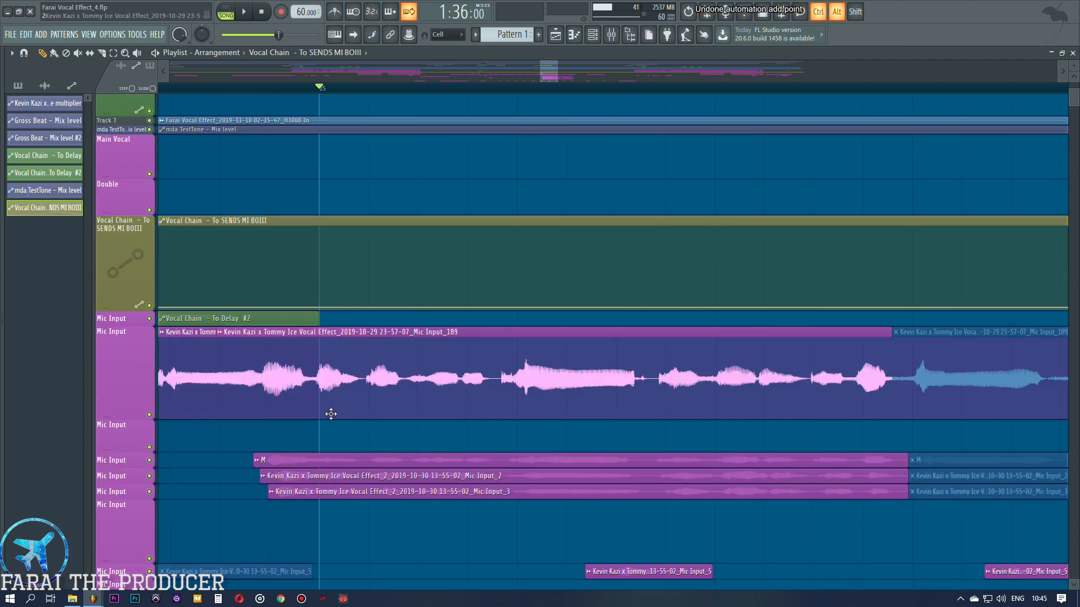
Raise the SENDS MI BOIII send automation to 30% between bars 25 and 27, using the same copied value at both ends and zero outside them.
drag(324, 308, 302, 287)
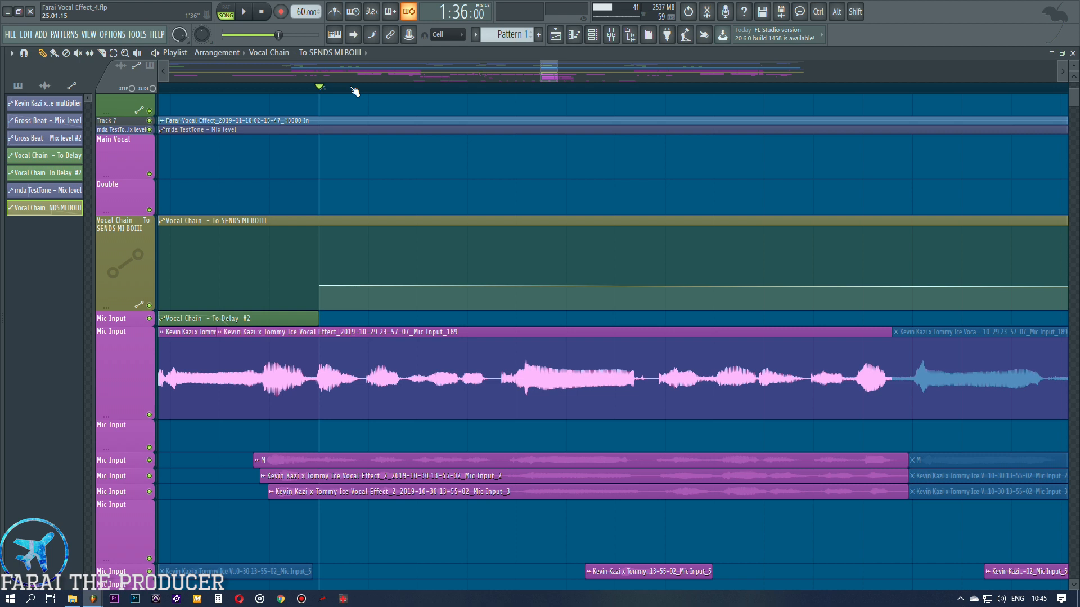
scroll(354, 92, down, 5)
right_click(320, 288)
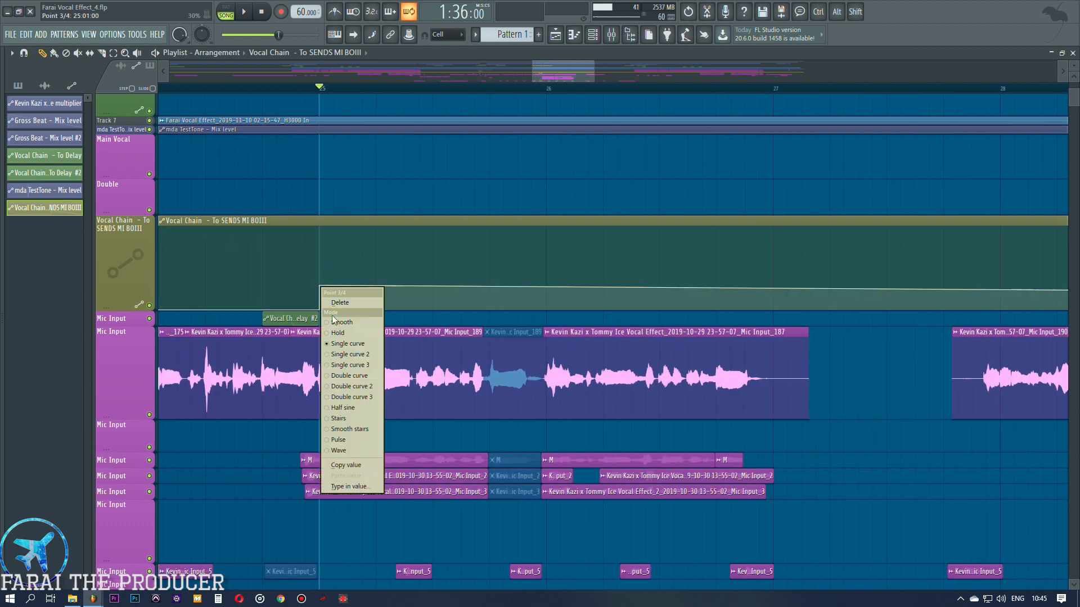
click(351, 463)
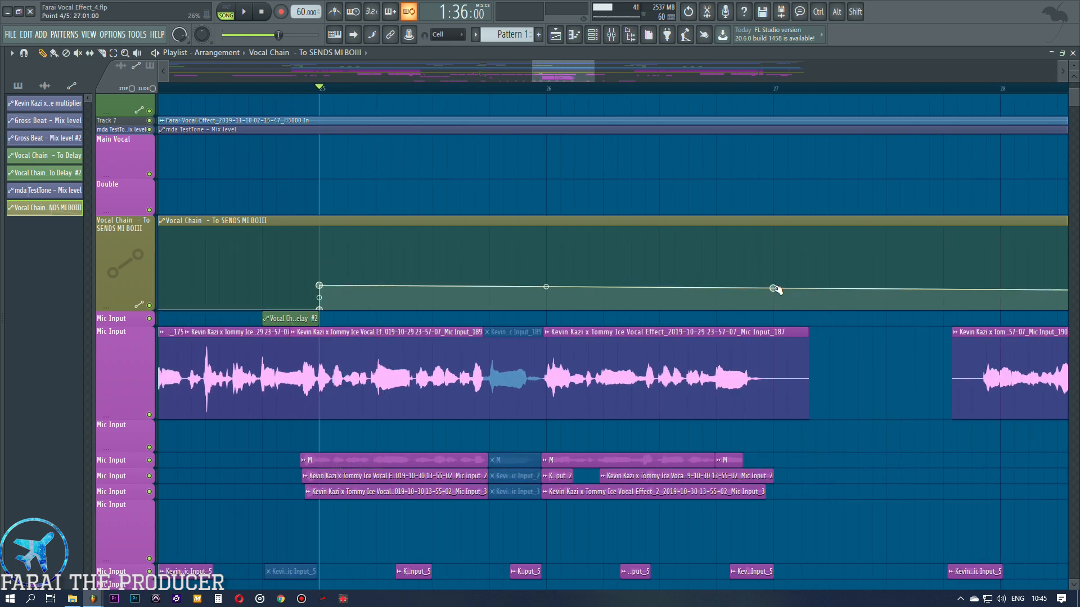
right_click(776, 290)
click(807, 478)
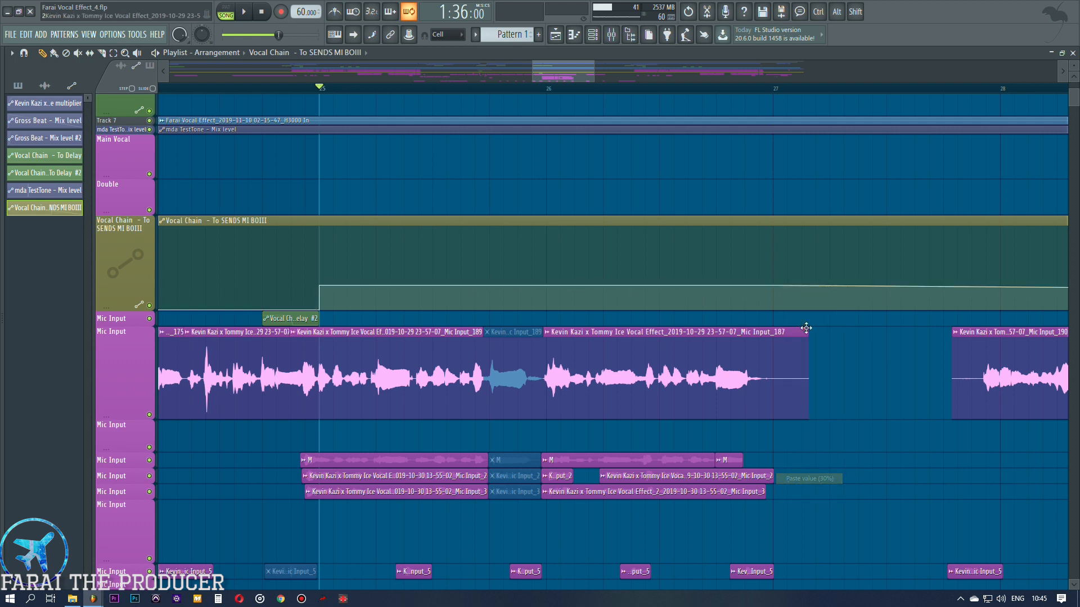
right_click(797, 297)
drag(793, 301, 704, 385)
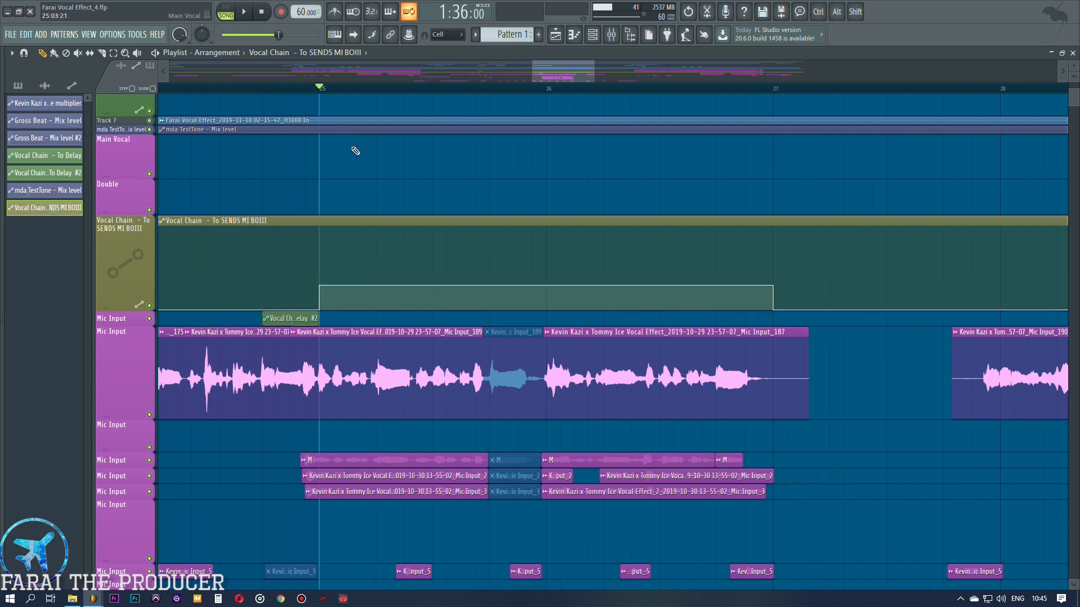
Play the song from just before bar 25 with the mixer open to check the automated send.
click(248, 88)
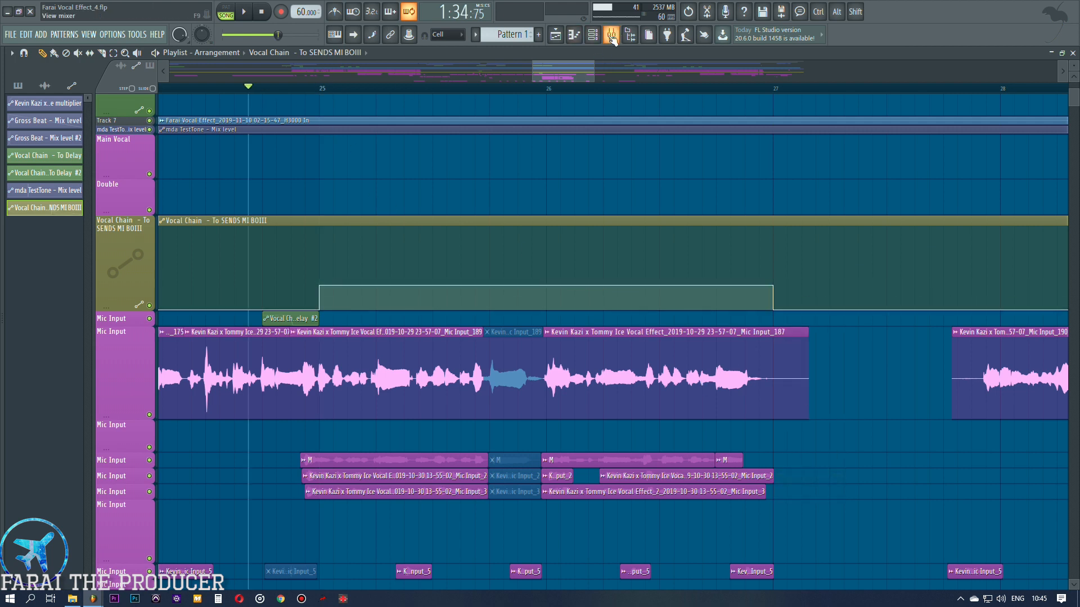
click(612, 40)
click(1064, 54)
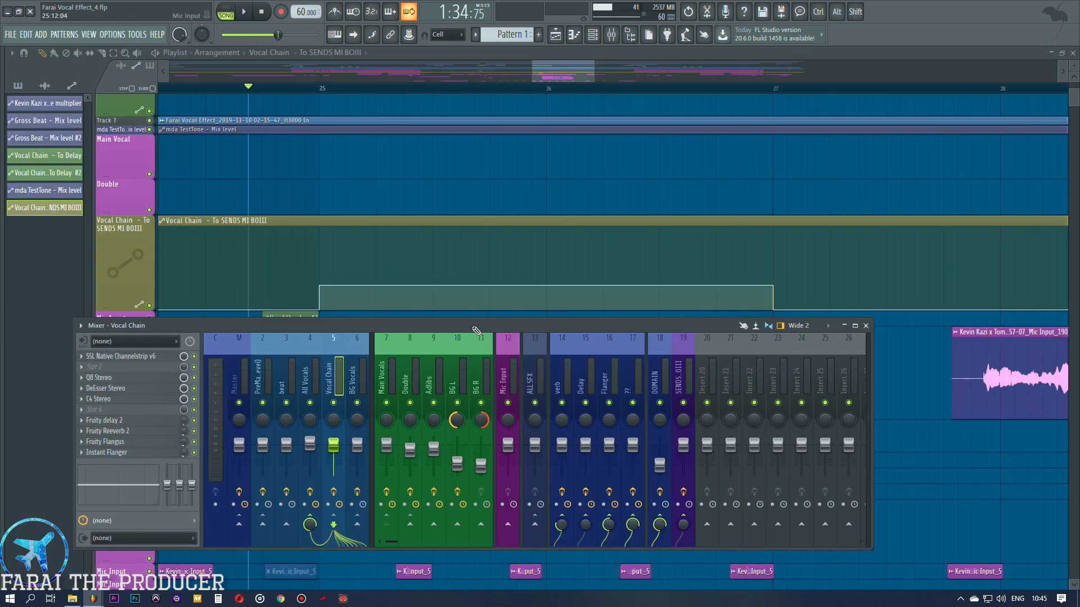
drag(477, 329, 551, 374)
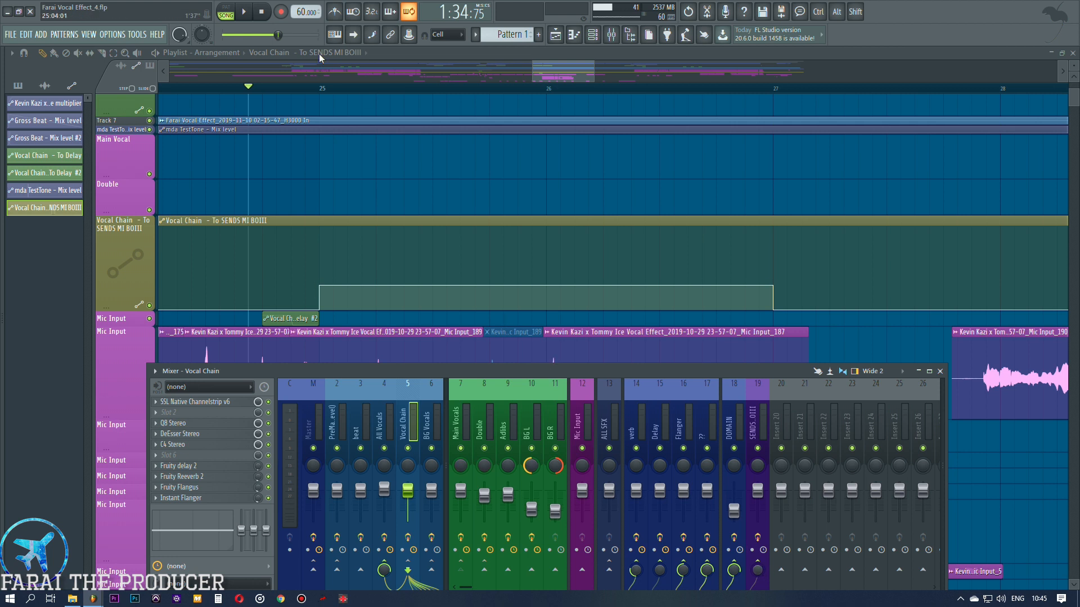
click(243, 12)
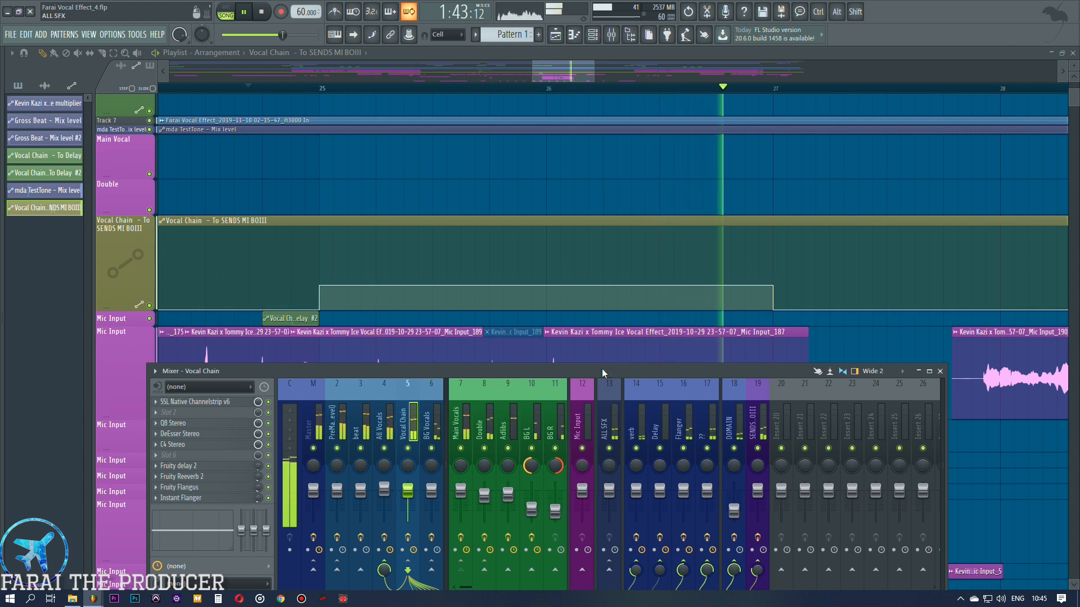
key(space)
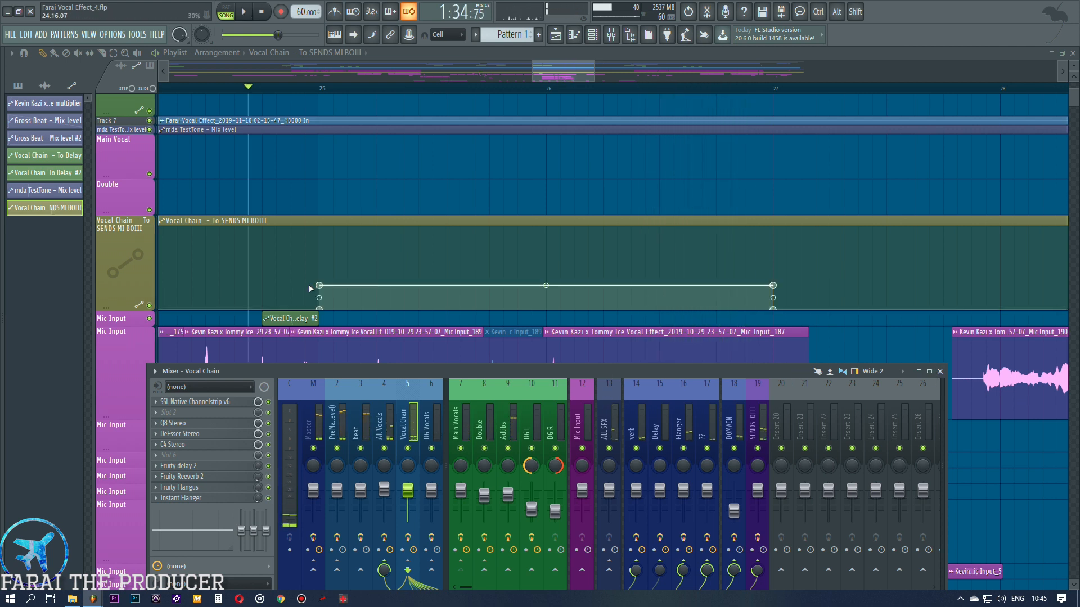
Raise the send automation between bars 25 and 27 to about 60%, copying the bar 25 point's value to the bar 27 point.
drag(320, 286, 320, 264)
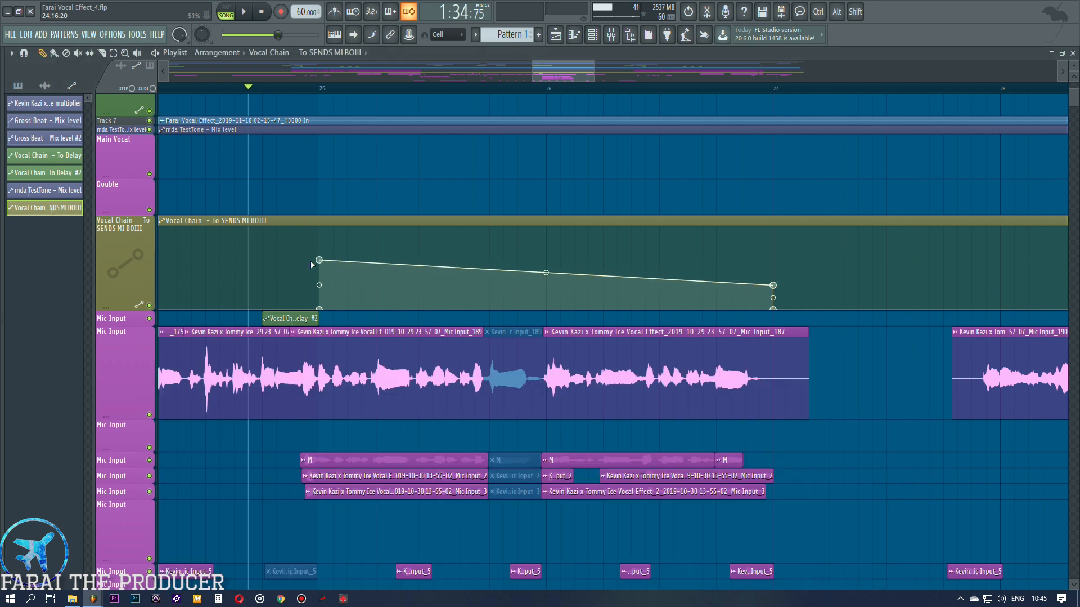
right_click(320, 261)
click(359, 439)
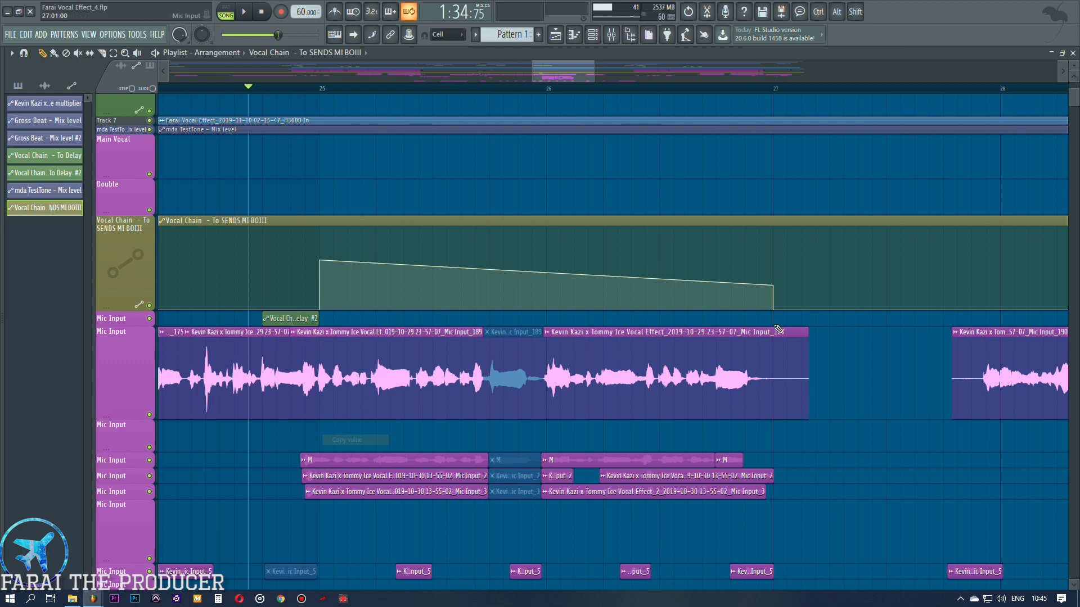
right_click(773, 285)
click(810, 476)
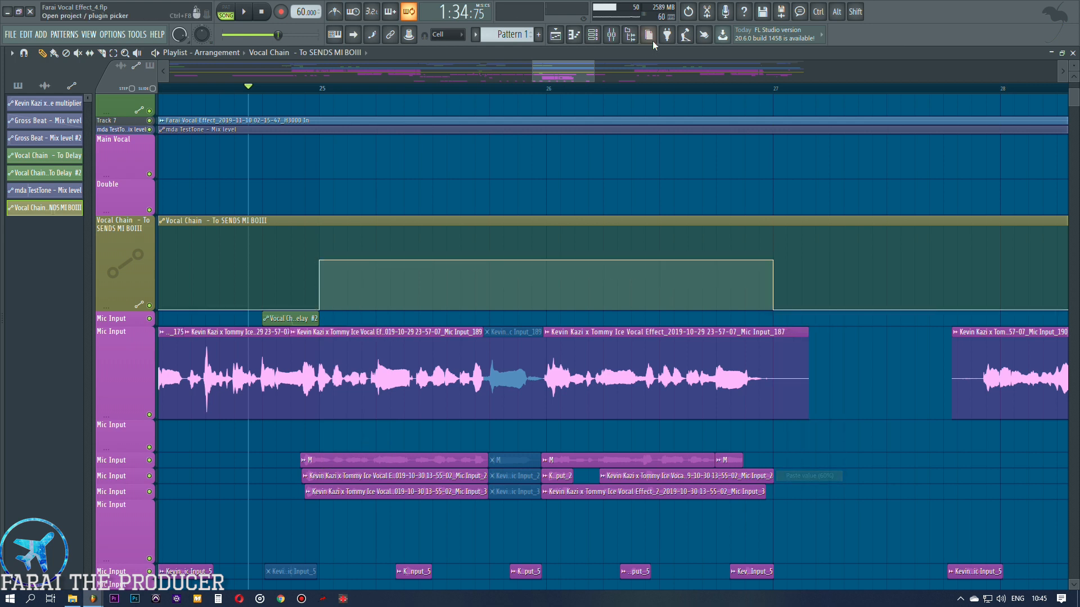
Play the section again with the mixer open and select the SENDS MI BOIII track to check its incoming signal.
click(611, 35)
key(space)
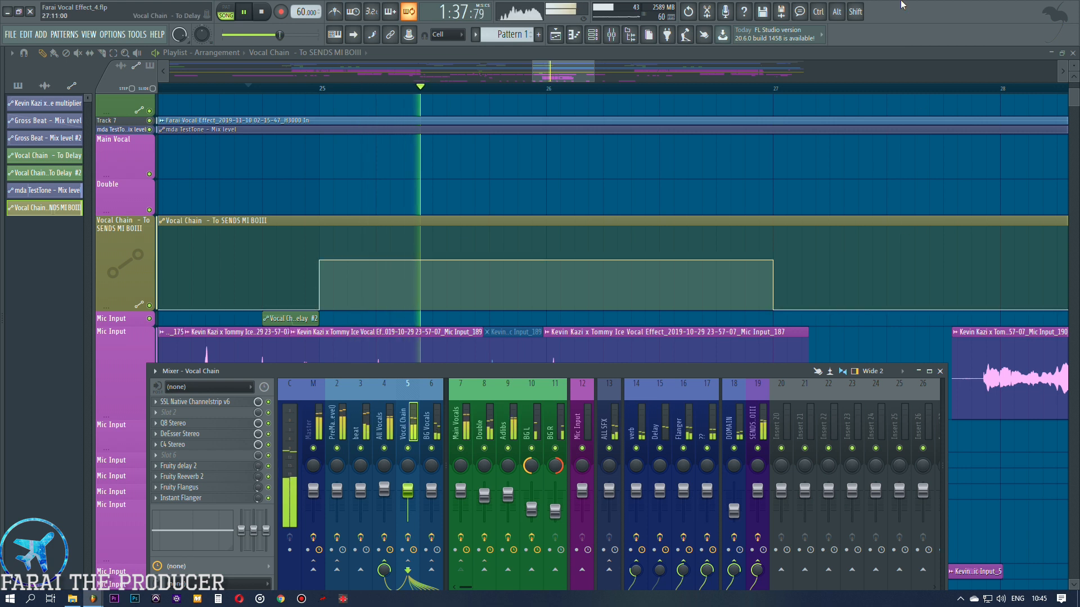
click(754, 423)
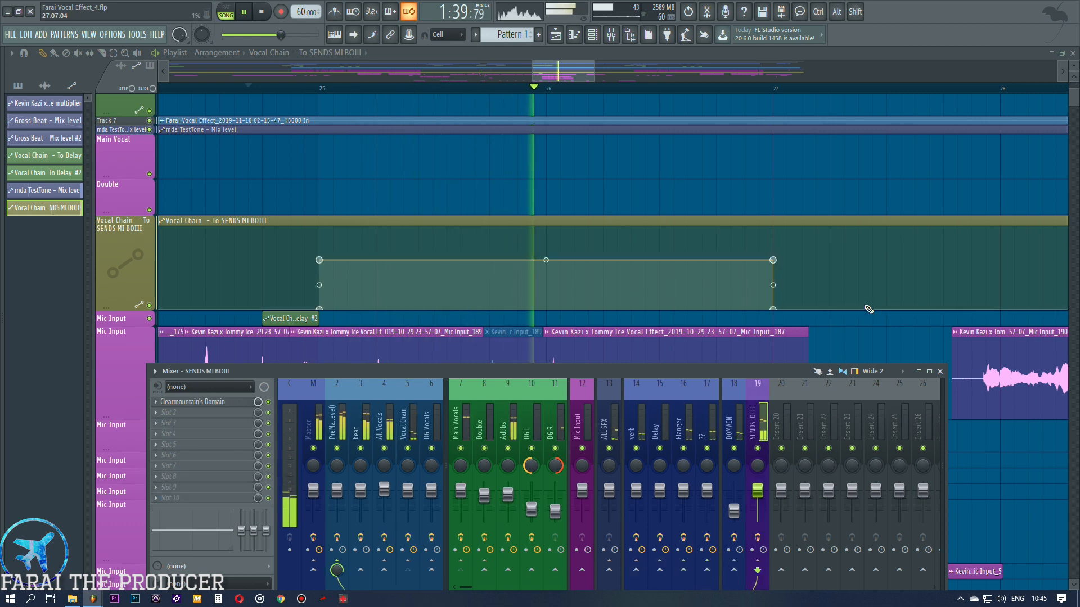
Raise the Delay Blur of Clearmountain's Domain on the SENDS MI BOIII track to 7.13 while the song plays.
click(929, 372)
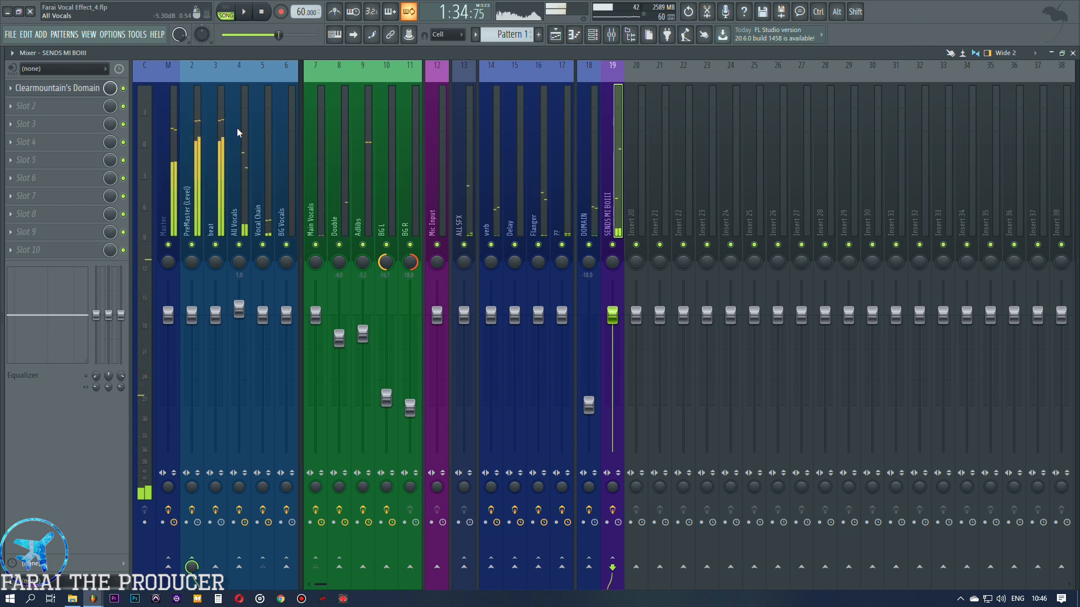
click(98, 88)
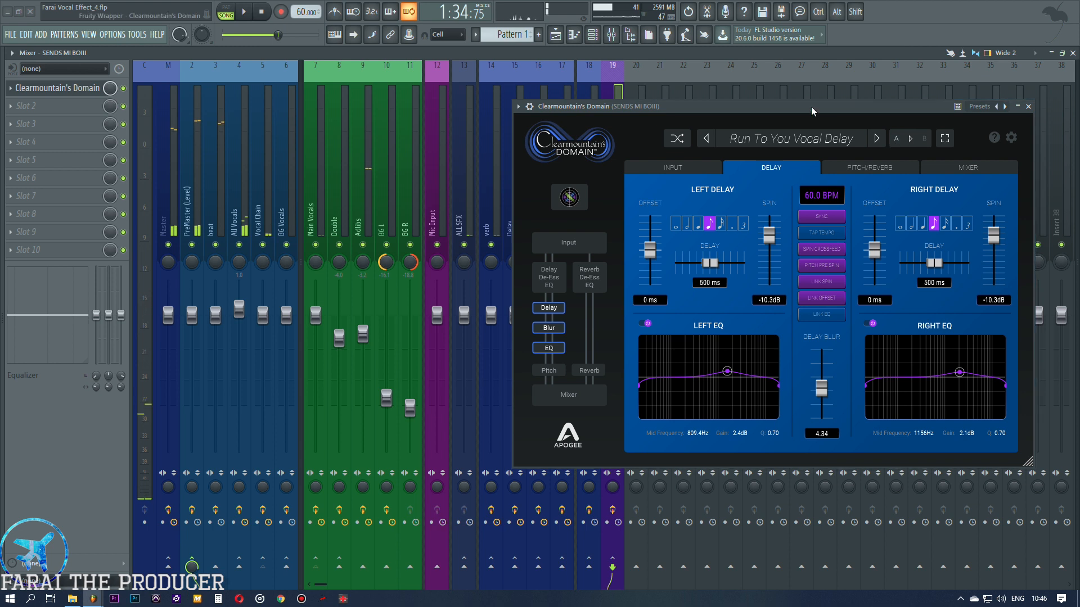
drag(812, 111, 696, 111)
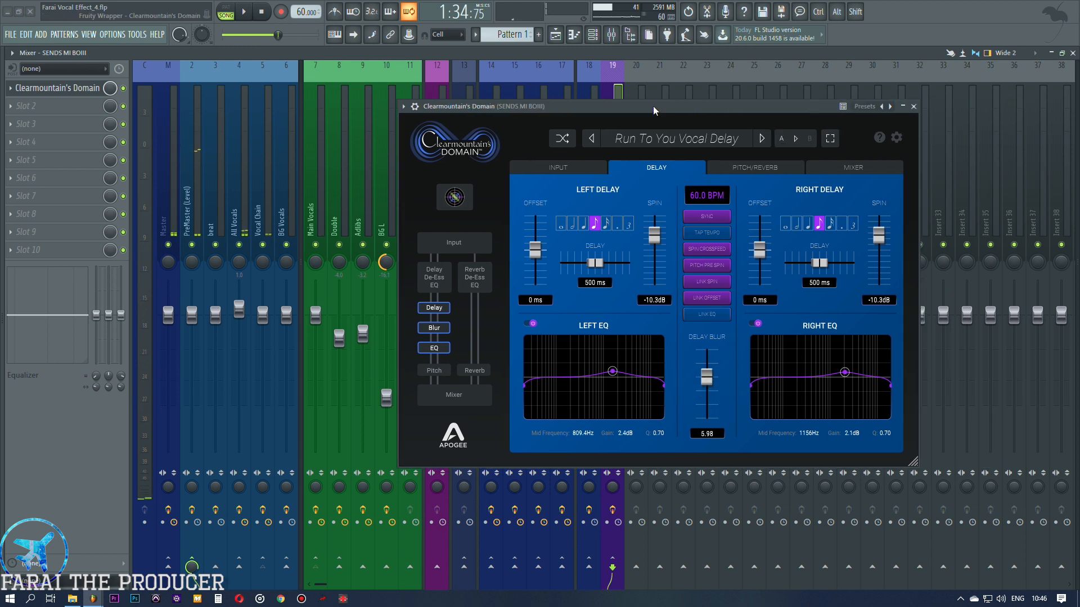
key(space)
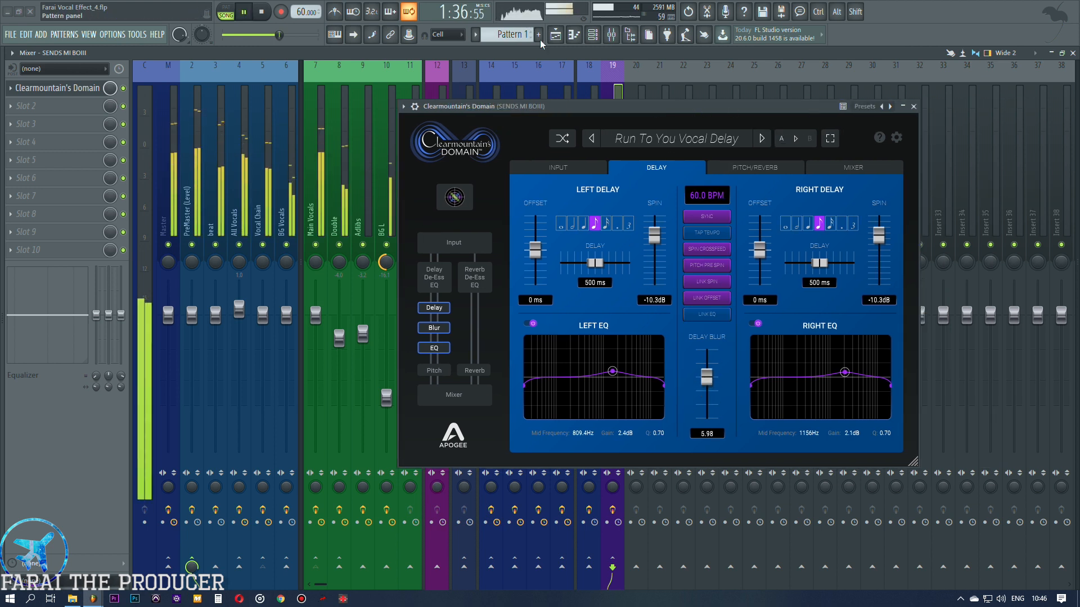
drag(707, 378, 706, 372)
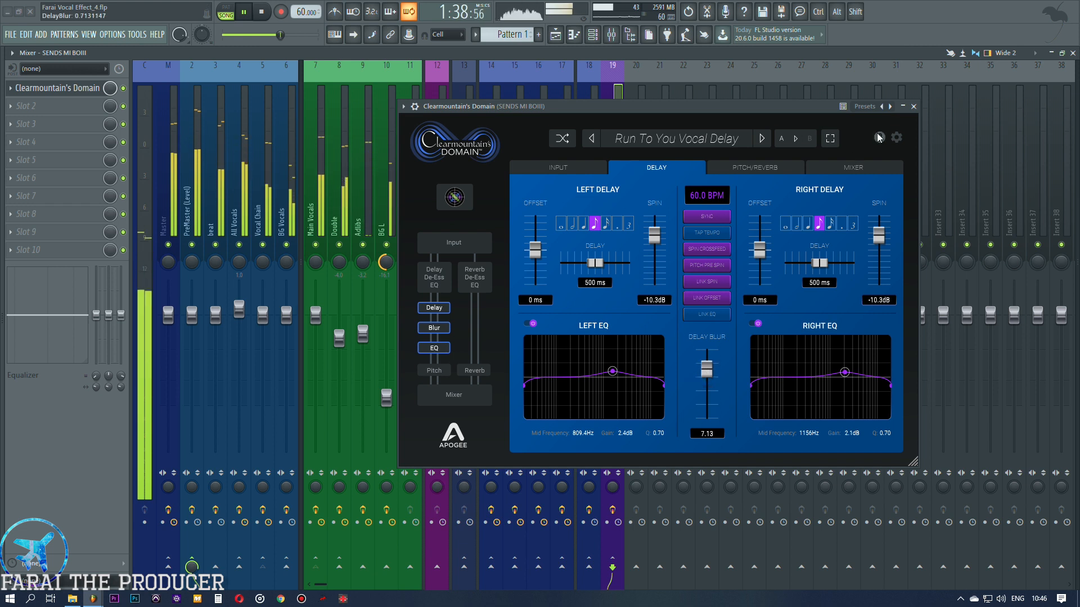
click(915, 107)
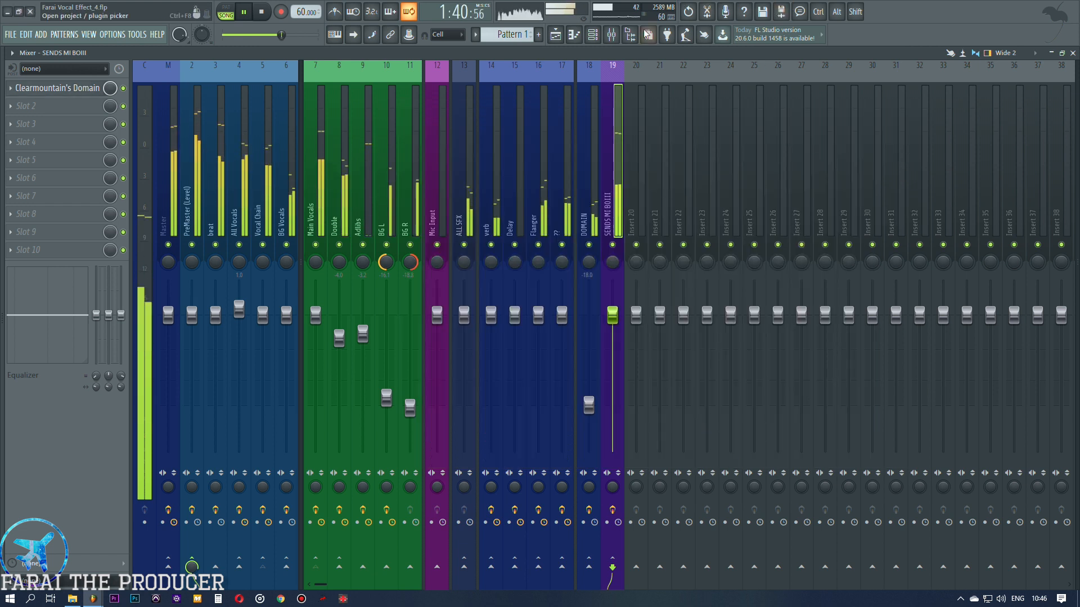
Stop playback and raise the SENDS MI BOIII send automation to a higher level over the last quarter of bar 26, ending at bar 27.
click(557, 35)
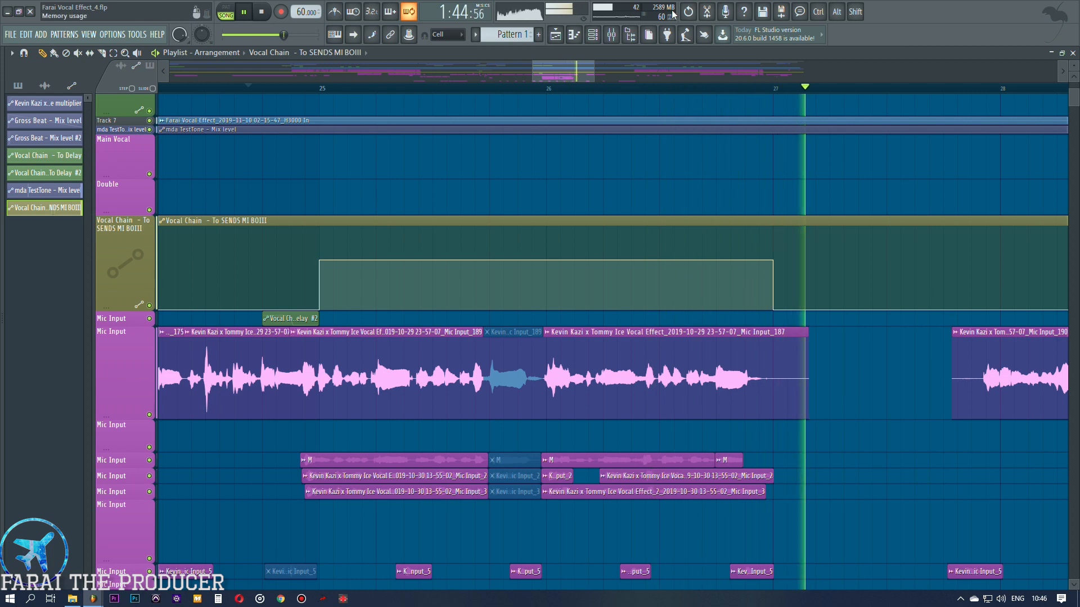
scroll(797, 439, down, 5)
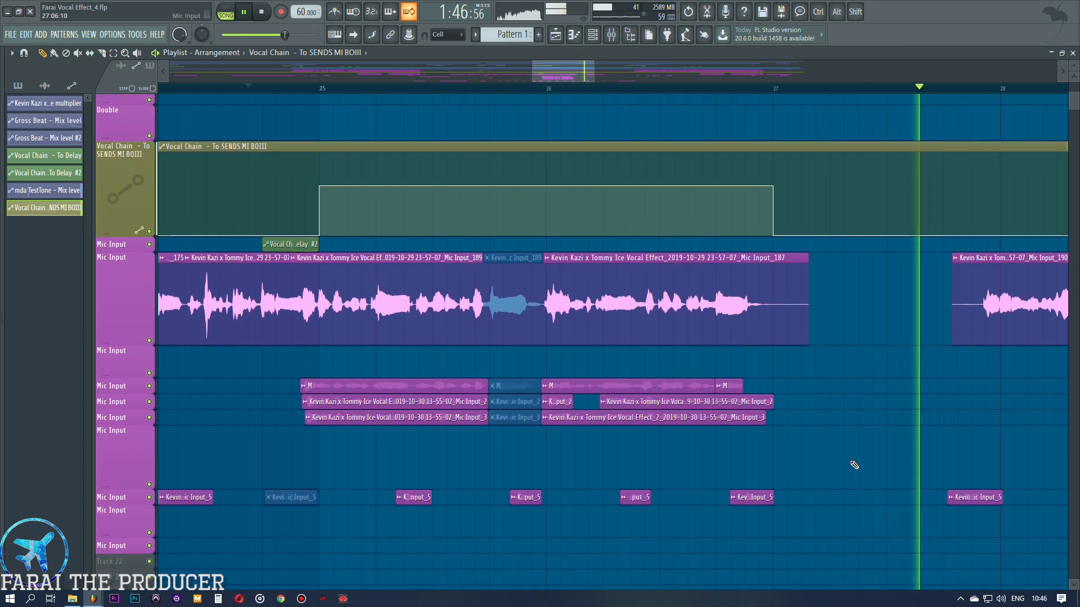
scroll(851, 463, up, 6)
scroll(770, 91, down, 5)
scroll(772, 526, down, 8)
key(space)
scroll(781, 515, up, 10)
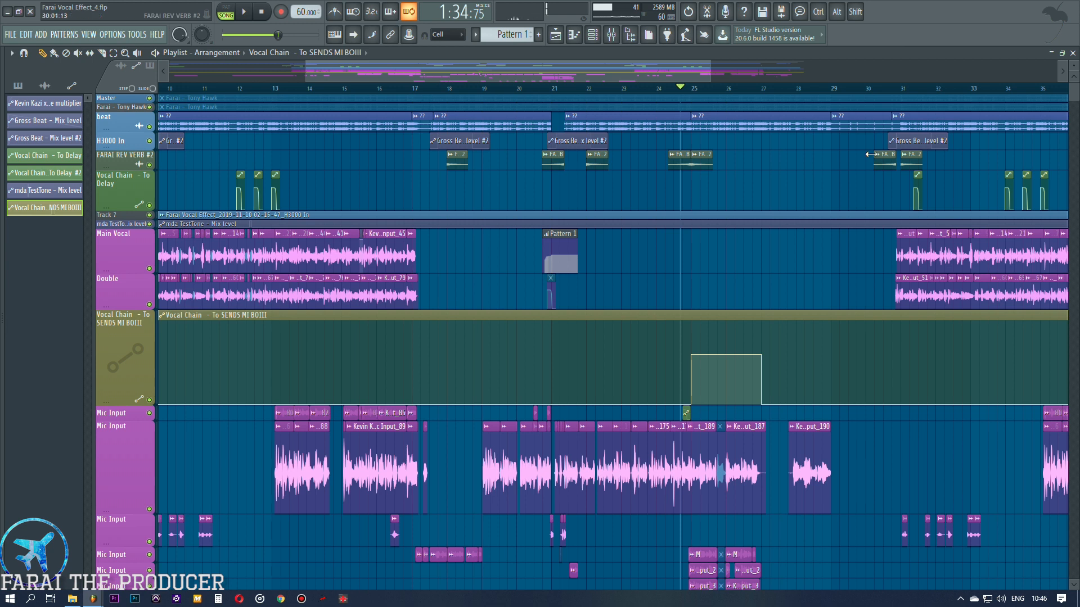
scroll(751, 93, up, 5)
scroll(849, 492, down, 2)
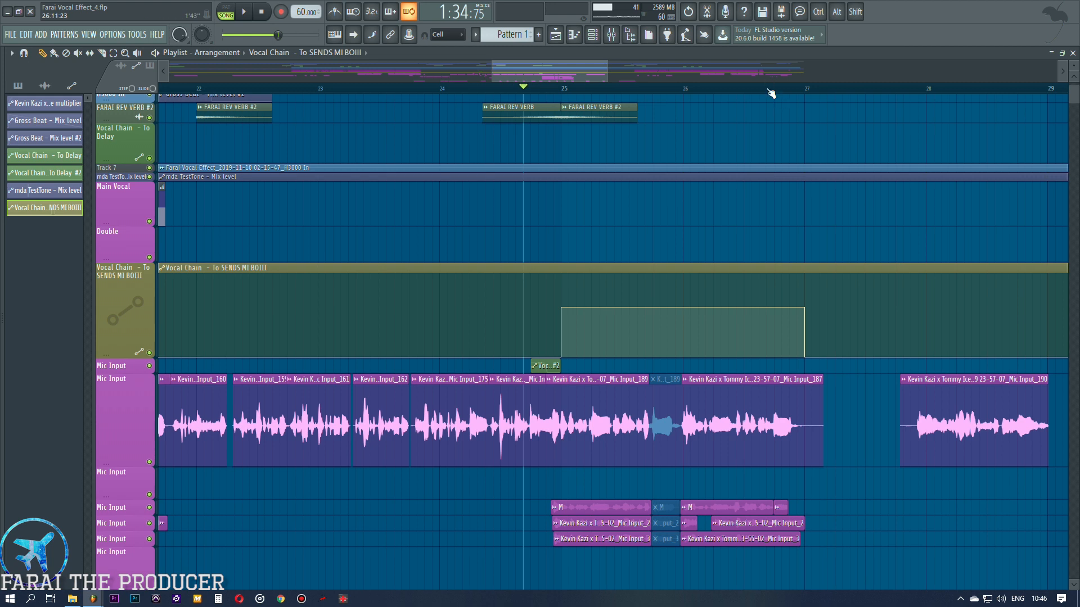
scroll(771, 93, up, 3)
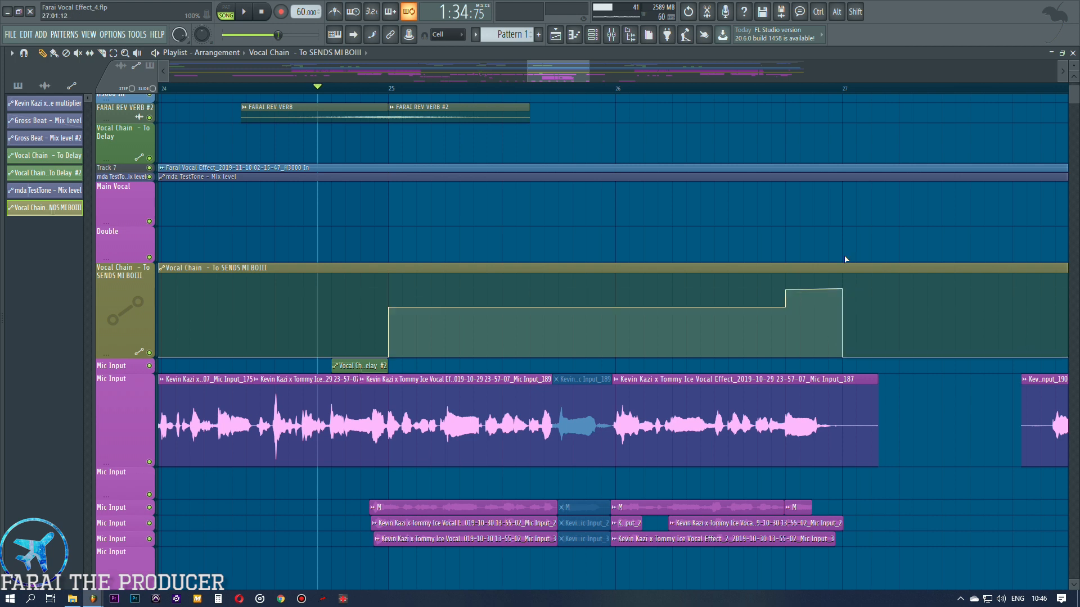
Play the song from bar 26 with the mixer open and select the Vocal Chain track to check its sends.
click(630, 90)
click(611, 34)
key(space)
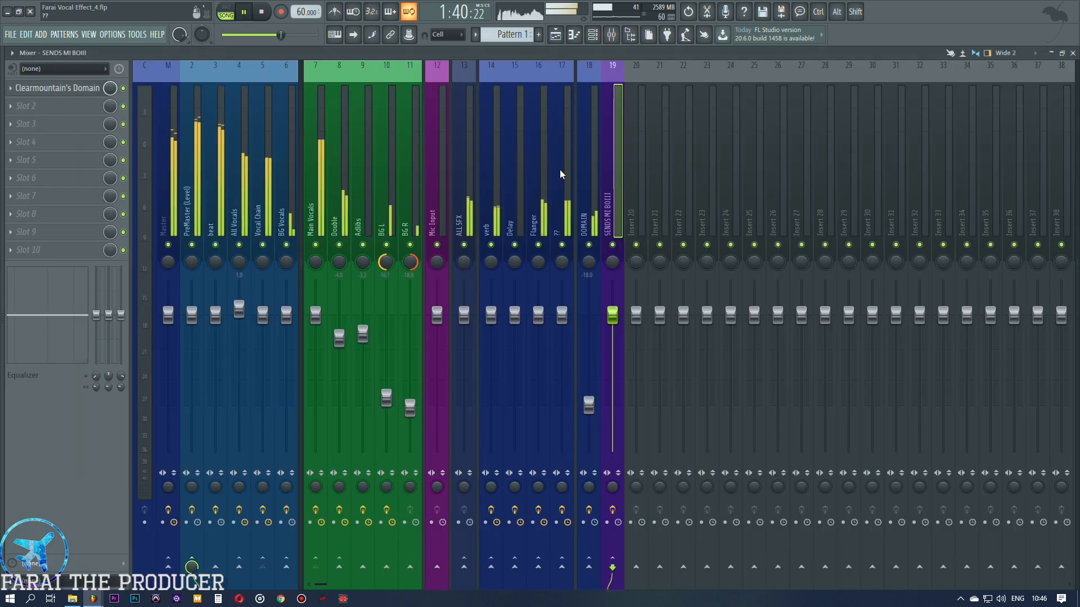
click(265, 163)
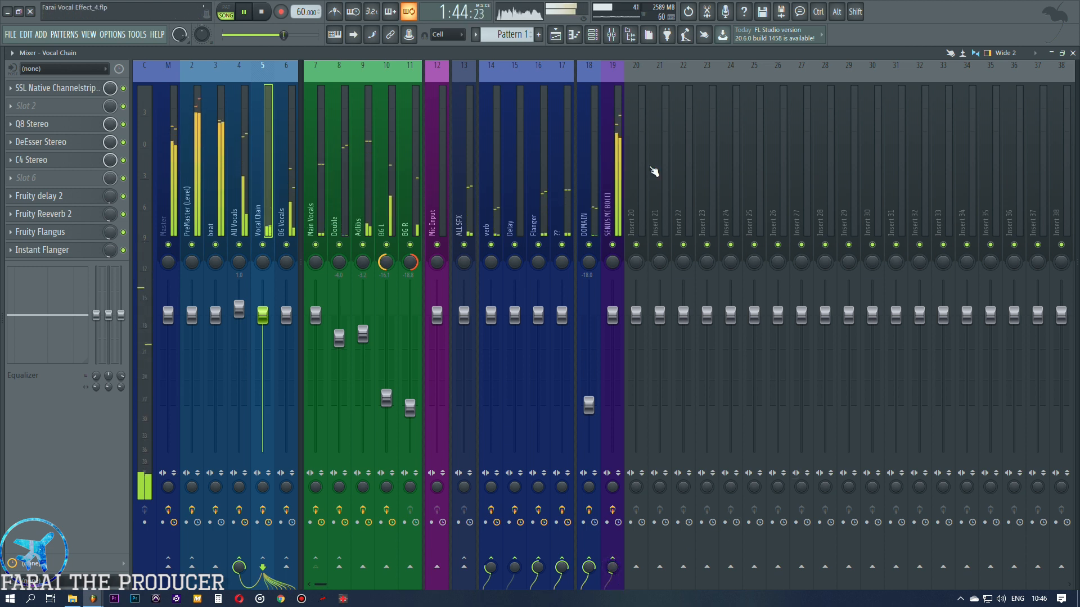
Raise the SENDS MI BOIII send automation over the last quarter of bar 28 and drop it back to zero at bar 29.
click(555, 34)
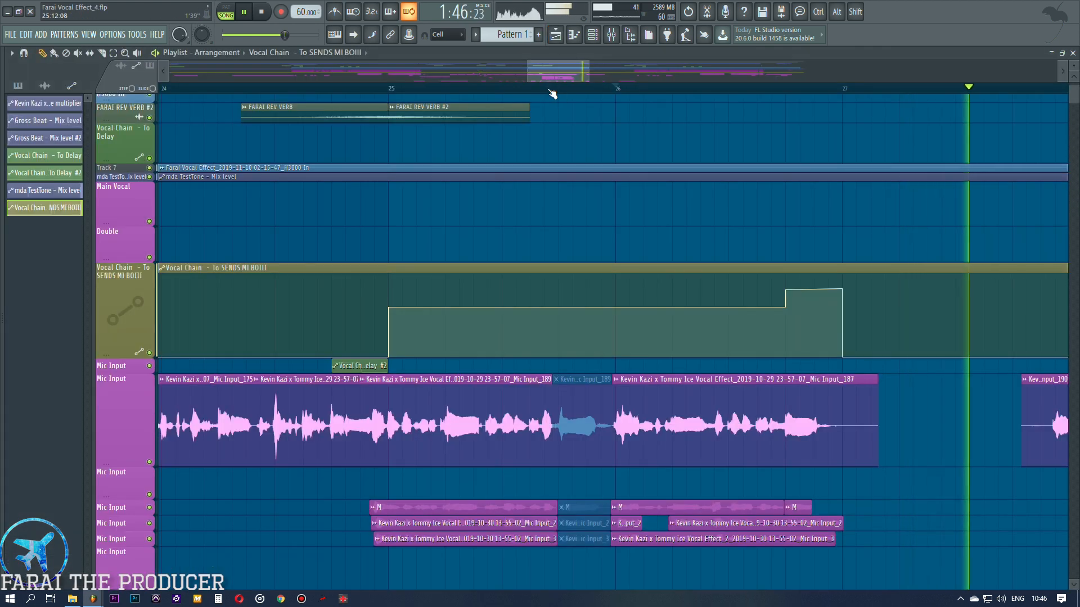
drag(551, 77, 579, 127)
scroll(660, 89, up, 3)
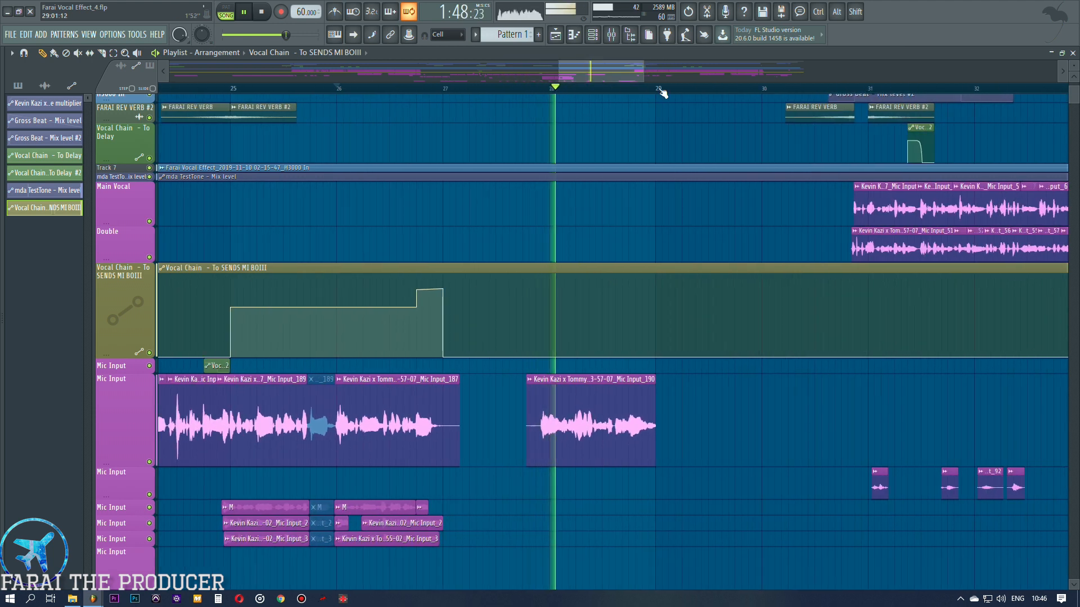
drag(600, 354, 595, 304)
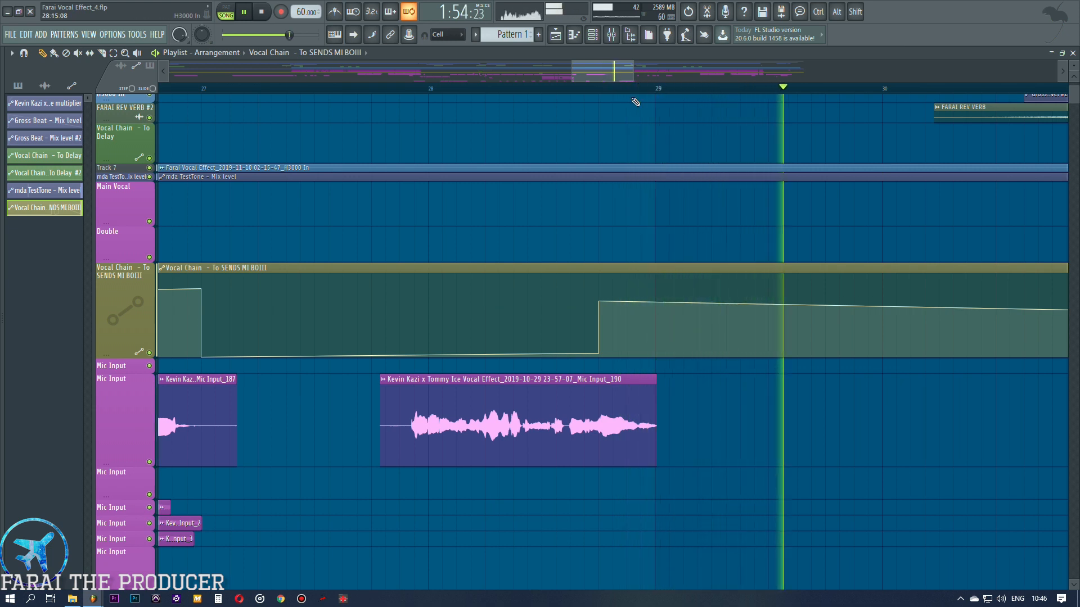
key(space)
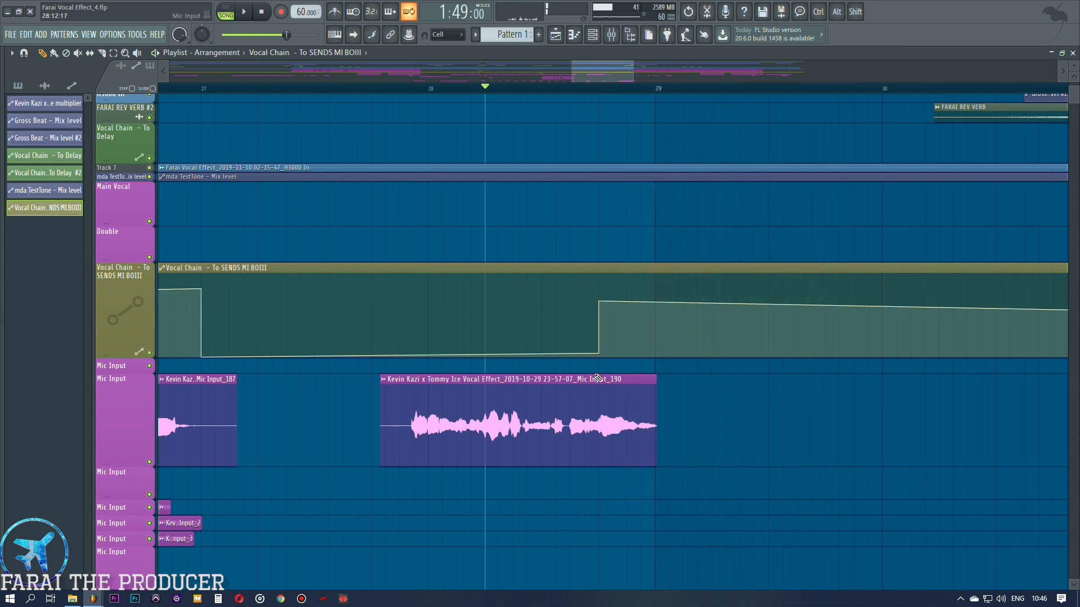
right_click(683, 308)
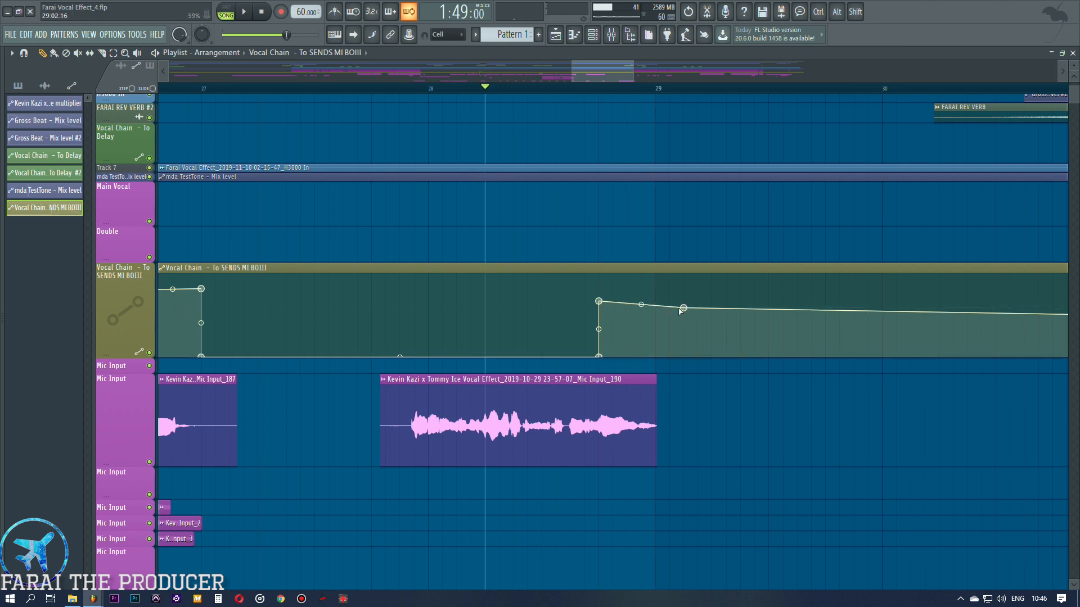
drag(683, 308, 654, 357)
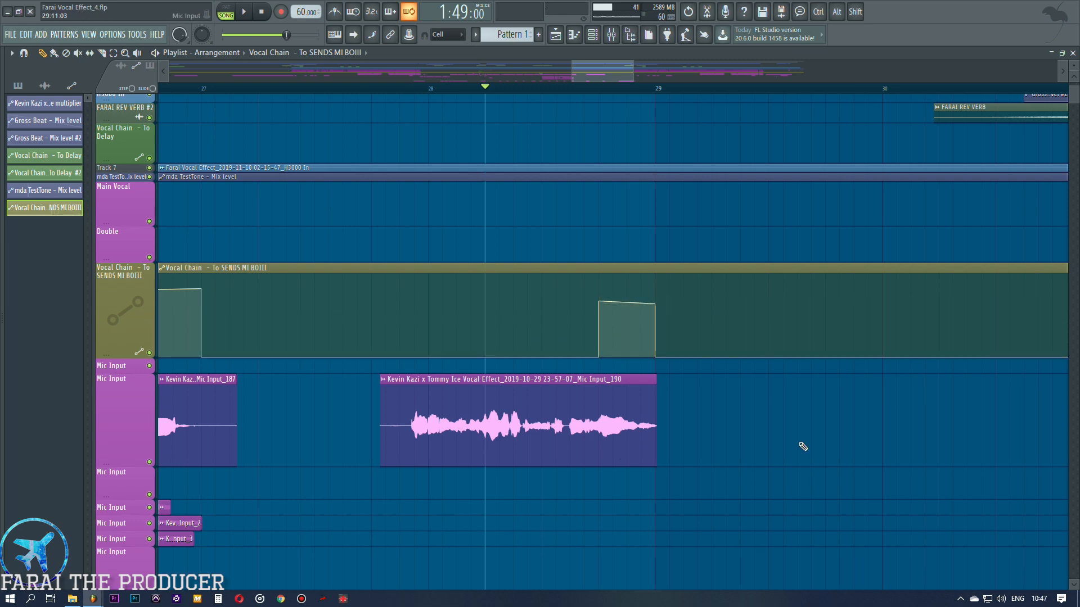
Play the song from just after bar 28 with the mixer open to check the new send automation.
scroll(547, 157, up, 3)
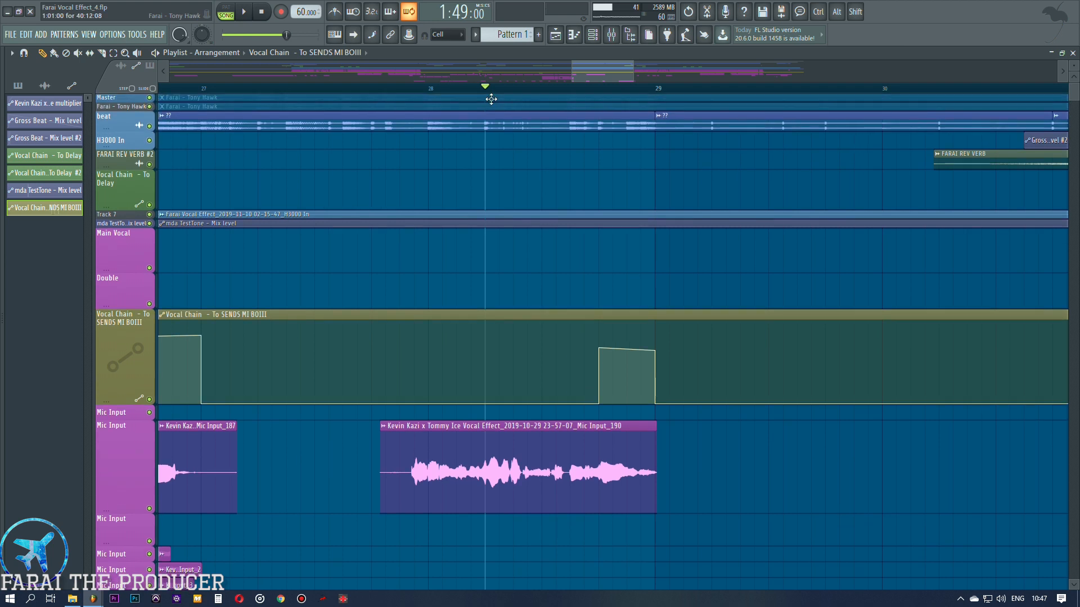
scroll(485, 94, down, 5)
double_click(447, 119)
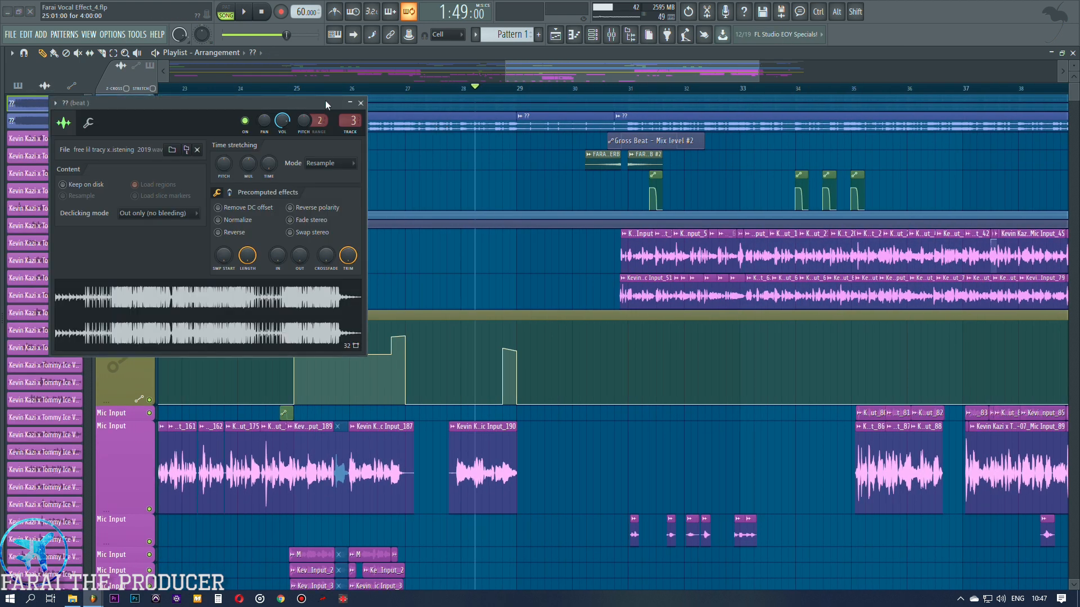
click(361, 103)
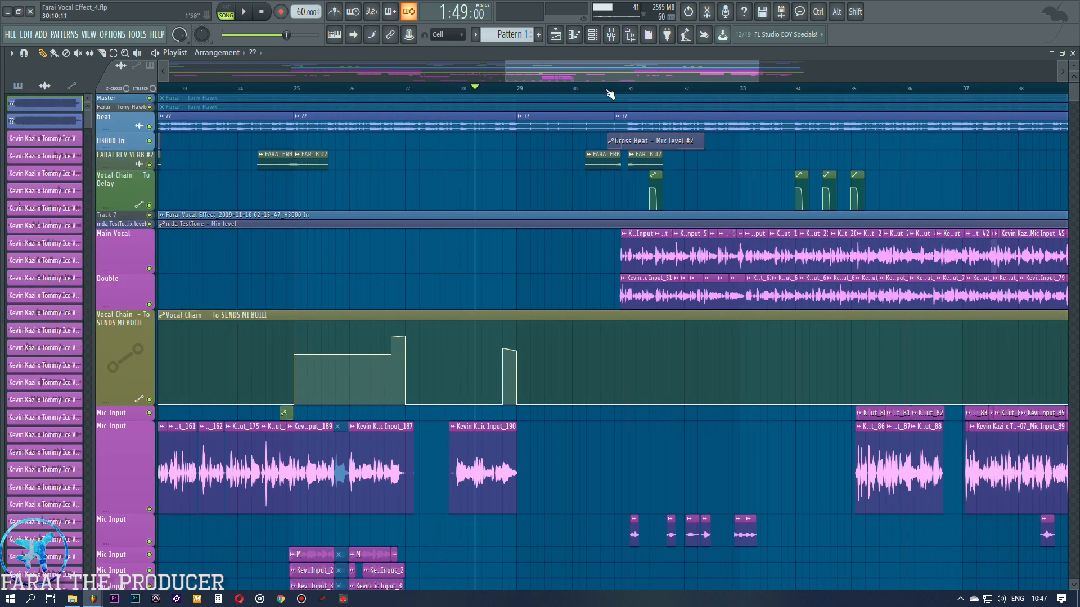
scroll(610, 94, up, 2)
key(space)
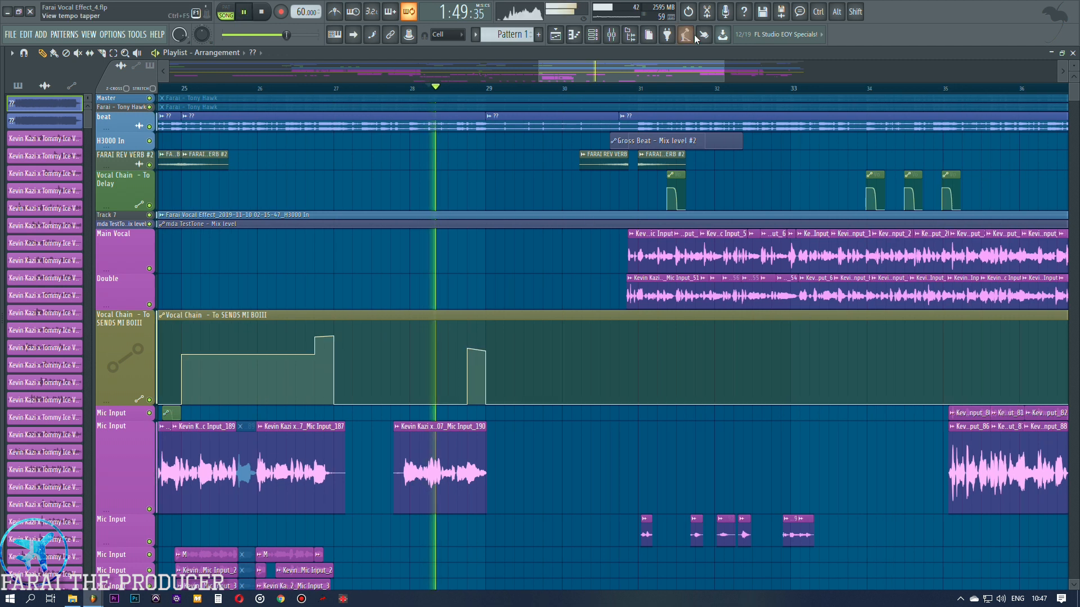
key(F9)
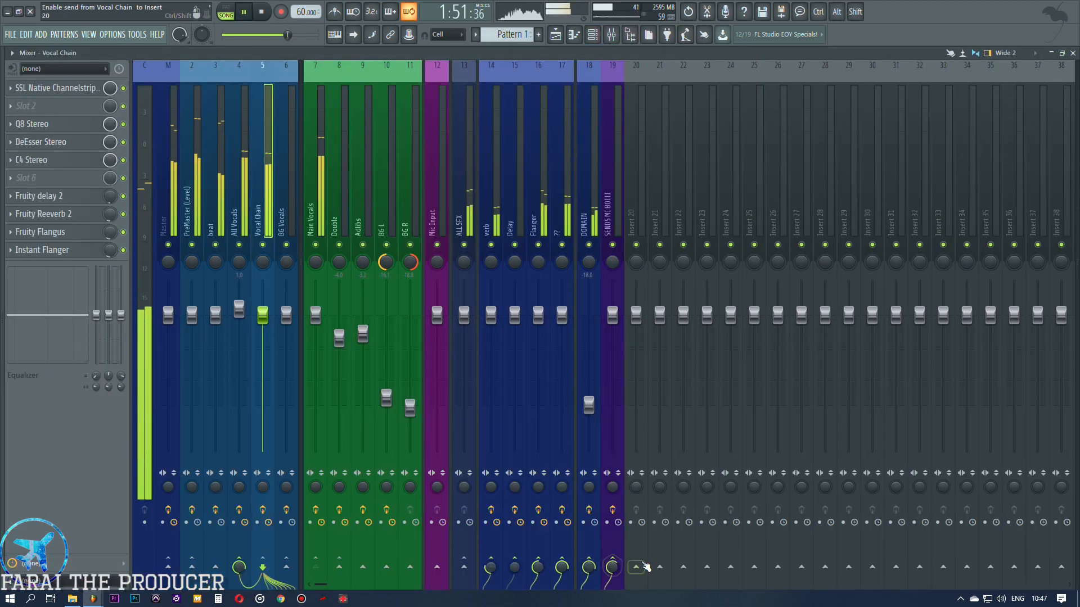
Set the Delay Blur of Clearmountain's Domain on the SENDS MI BOIII track to 7.70, return to the playlist and stop playback.
click(612, 156)
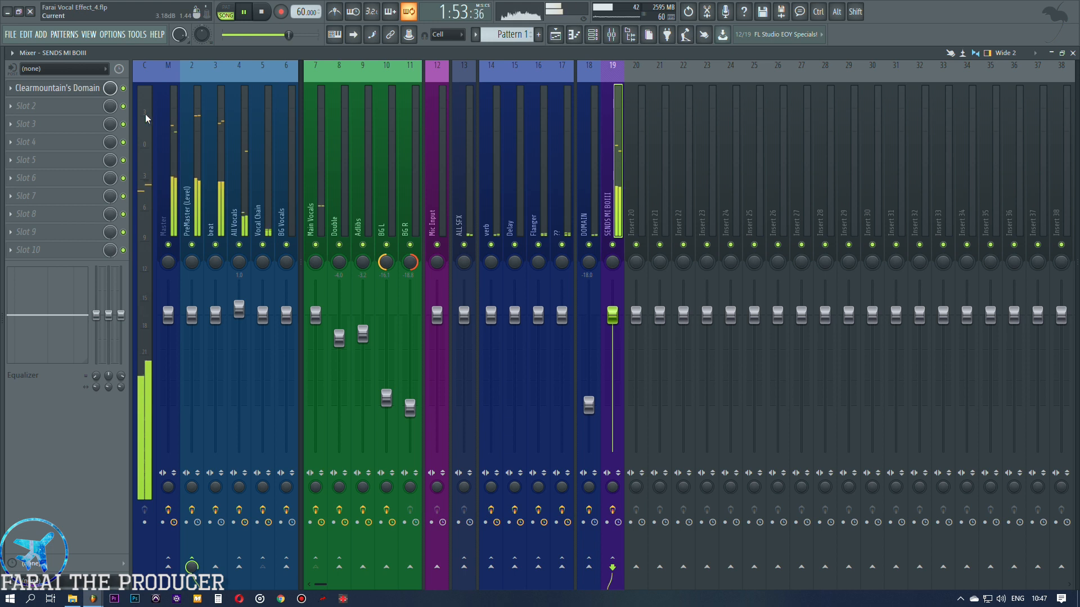
click(56, 88)
drag(711, 370, 711, 366)
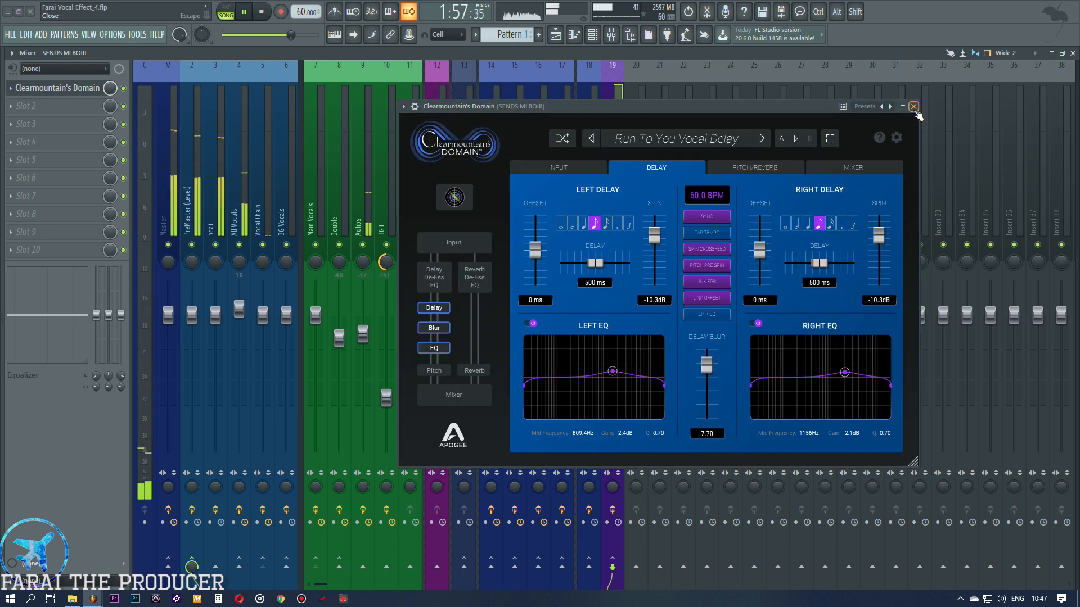
click(913, 106)
click(555, 34)
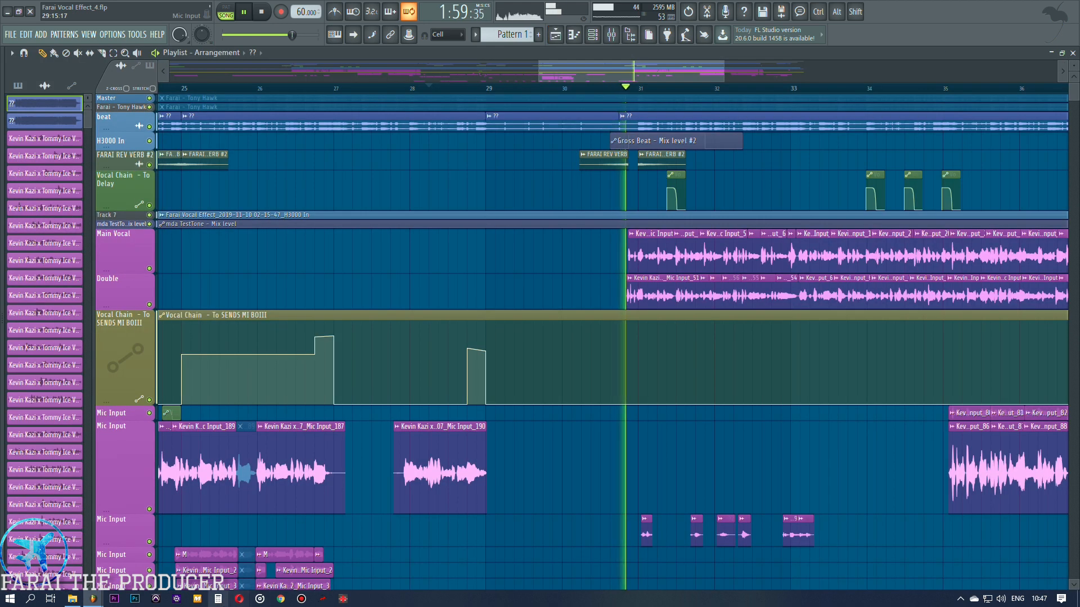
key(space)
Reduce the height of the SENDS MI BOIII automation track in the playlist and briefly view the mixer.
scroll(415, 96, down, 4)
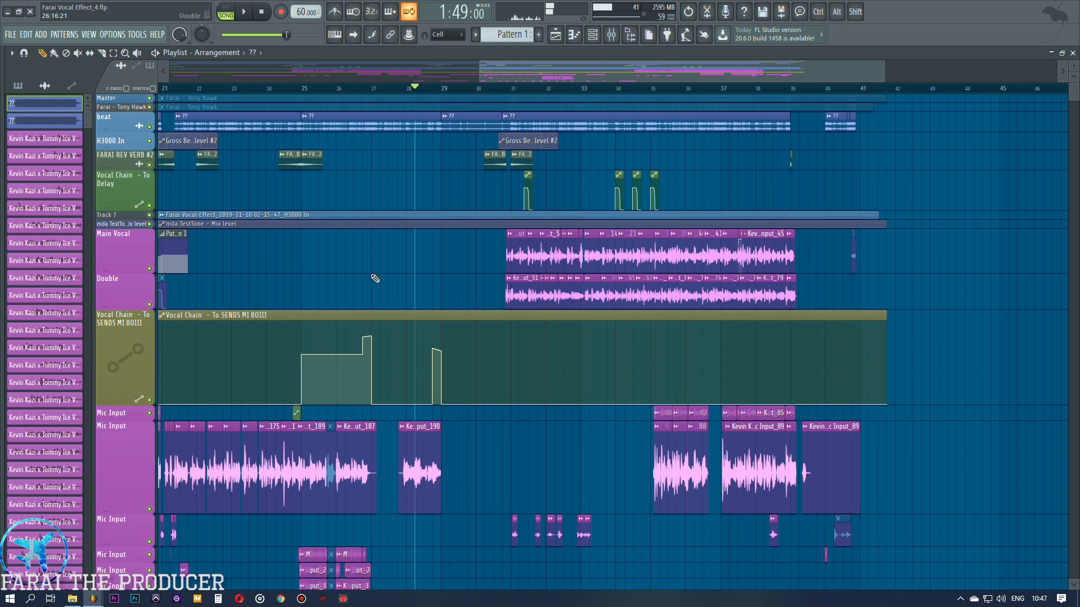
scroll(423, 91, up, 3)
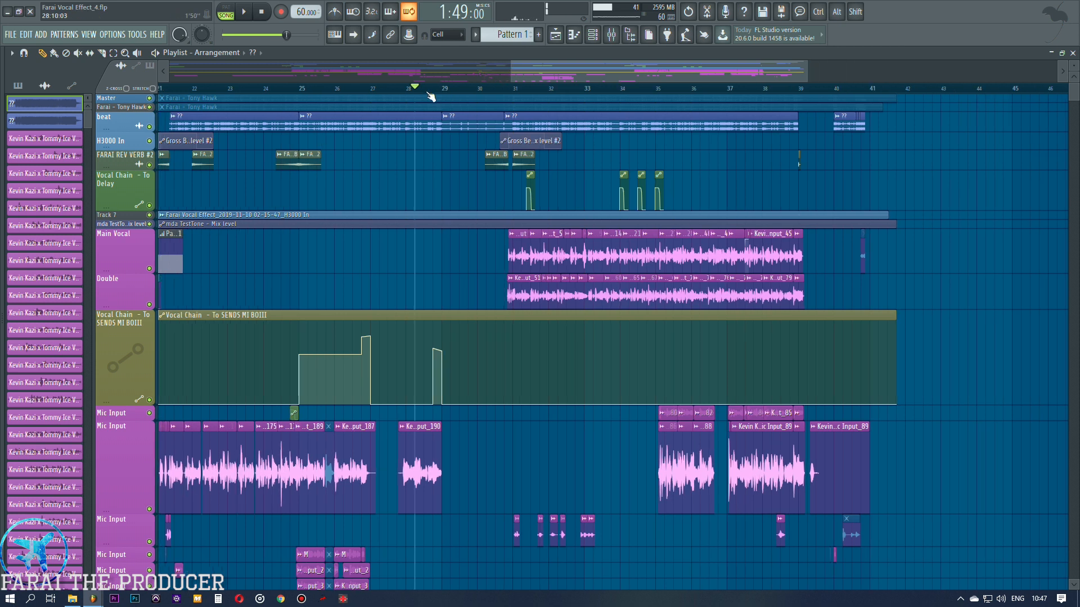
drag(542, 75, 502, 77)
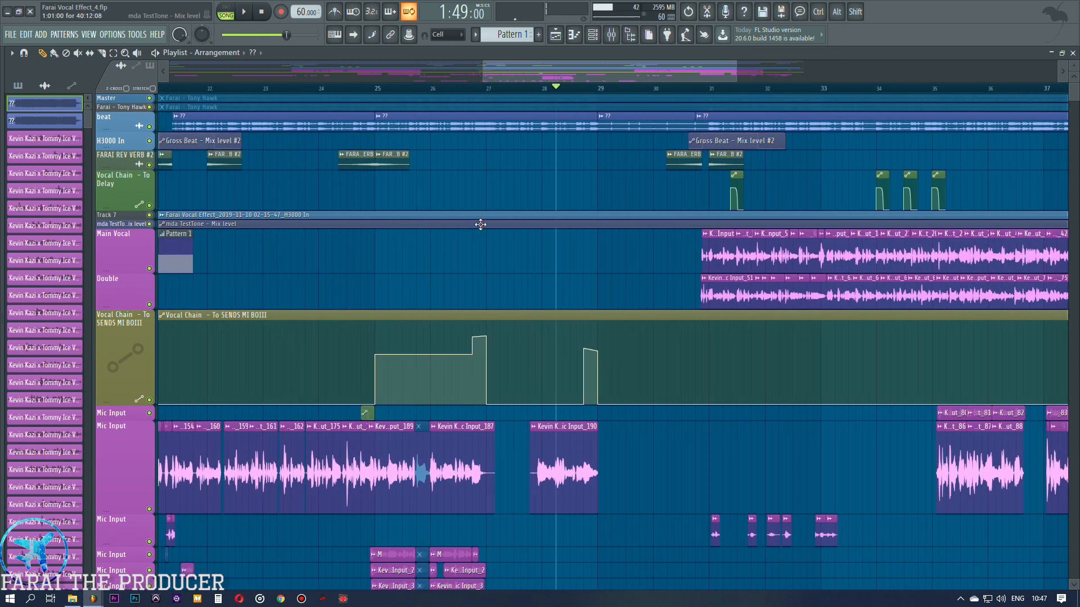
drag(127, 405, 127, 380)
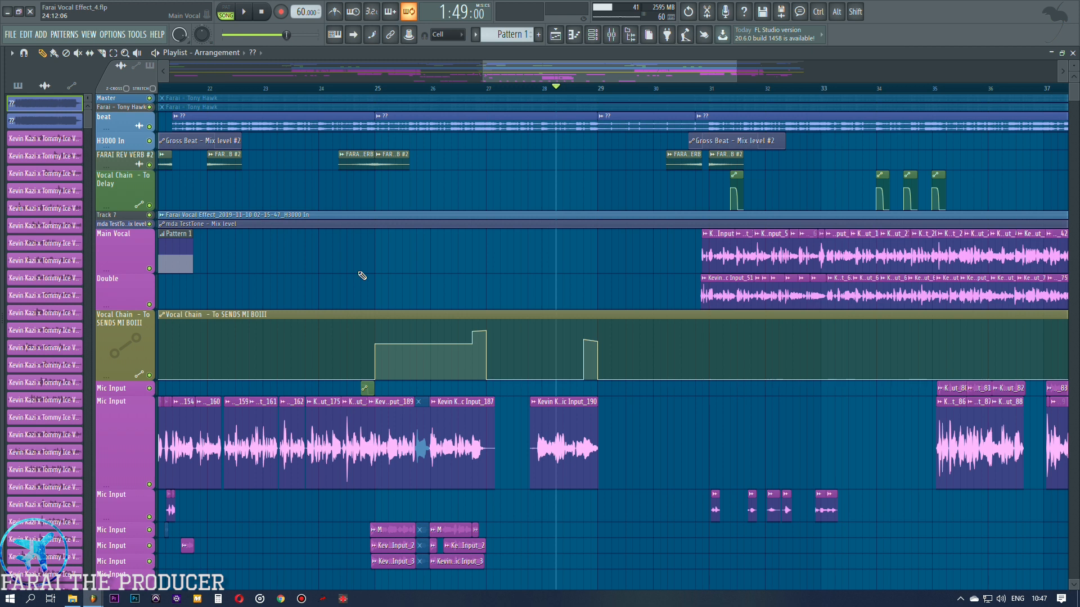
click(612, 35)
click(612, 35)
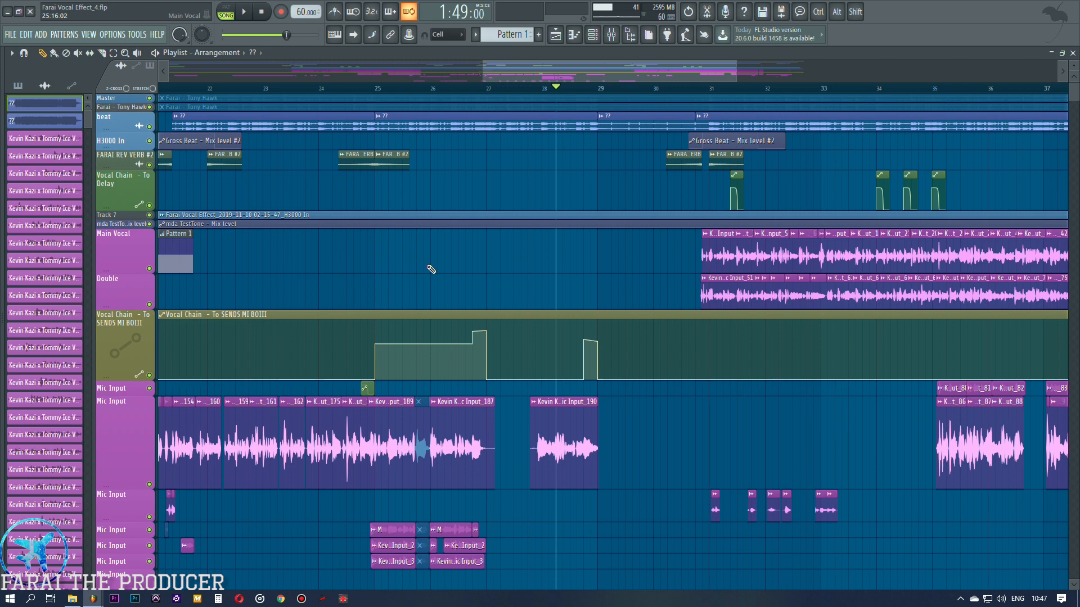